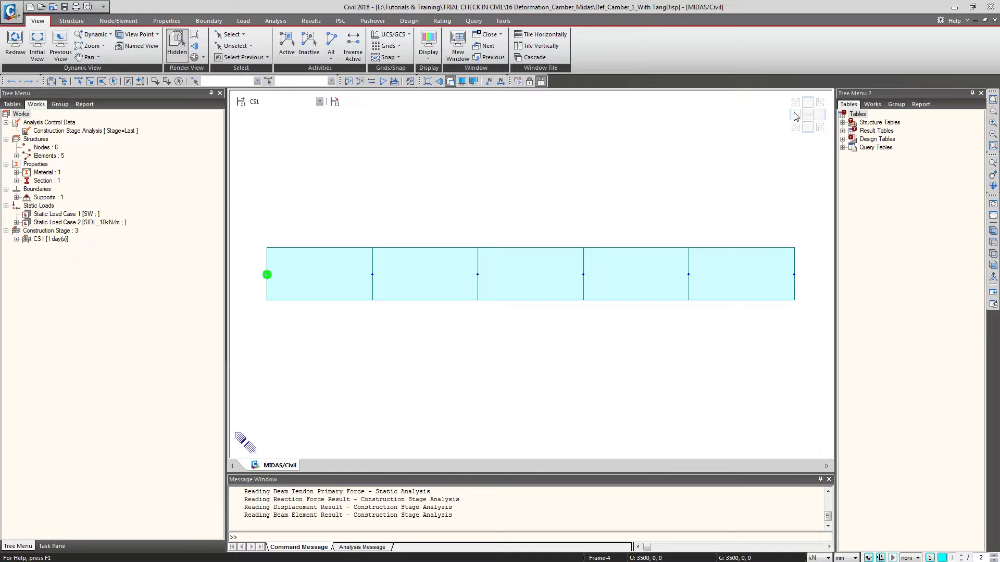
Step: Set the model to the front view and display its geometry at construction stages CS2 and CS3
{"action": "left_click", "coordinate": [797, 128]}
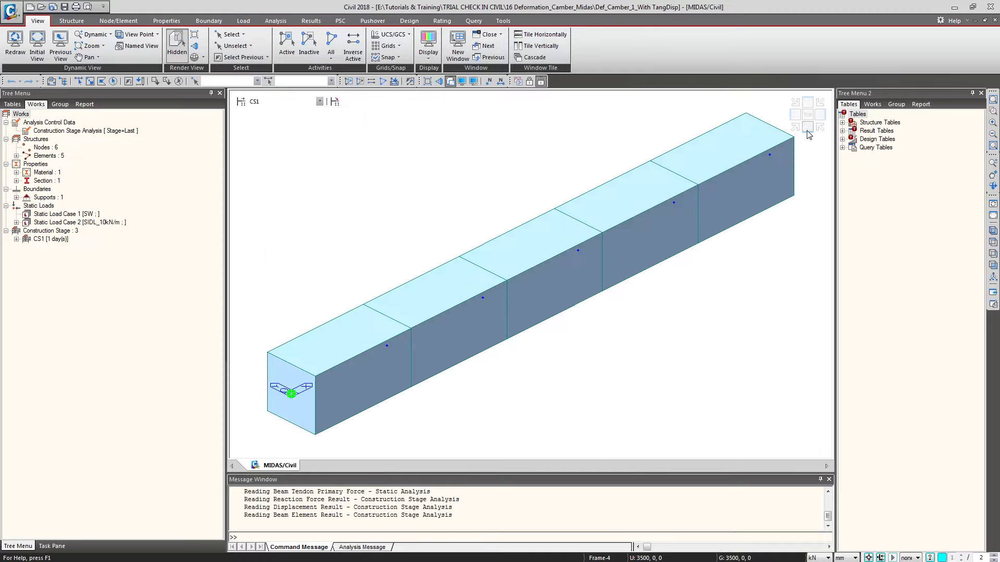
{"action": "left_click", "coordinate": [807, 128]}
{"action": "left_click", "coordinate": [290, 102]}
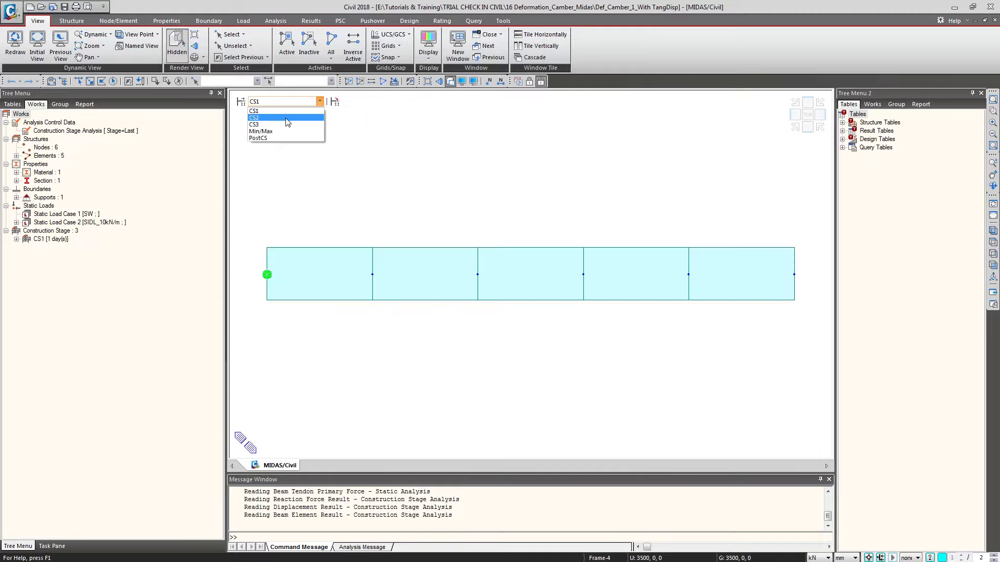
{"action": "left_click", "coordinate": [288, 118]}
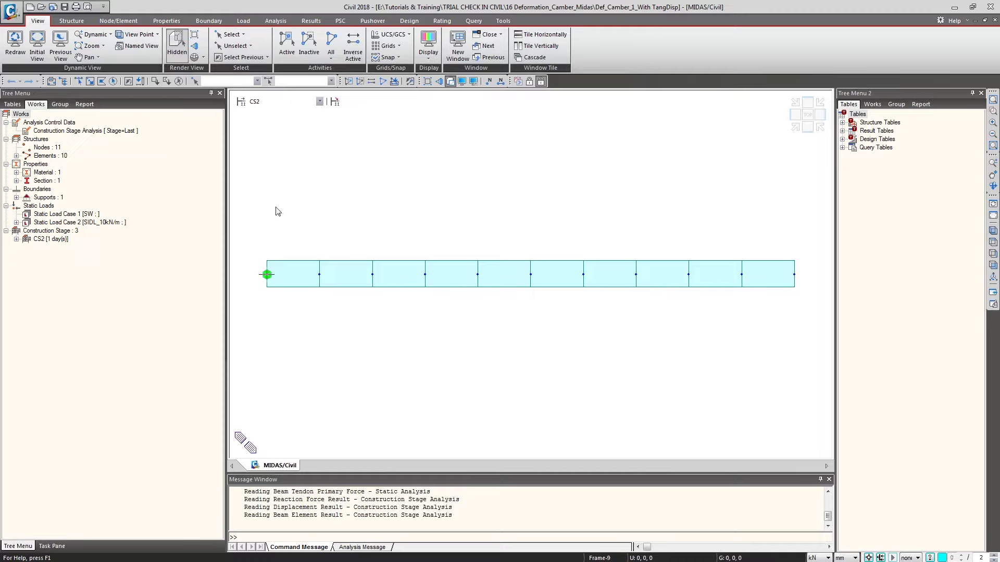
{"action": "left_click", "coordinate": [273, 101]}
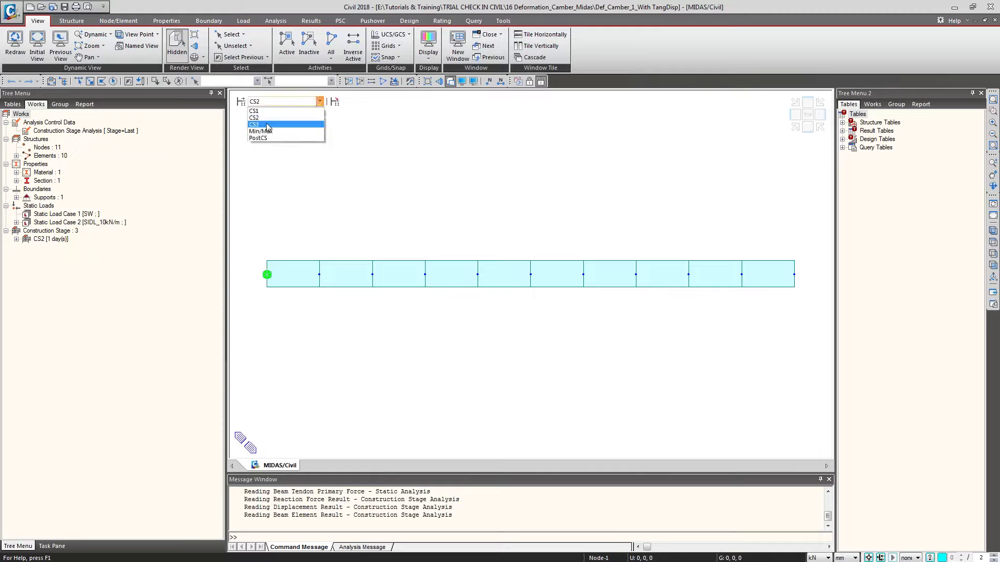
{"action": "left_click", "coordinate": [267, 125]}
{"action": "left_click", "coordinate": [286, 103]}
{"action": "left_click", "coordinate": [285, 102]}
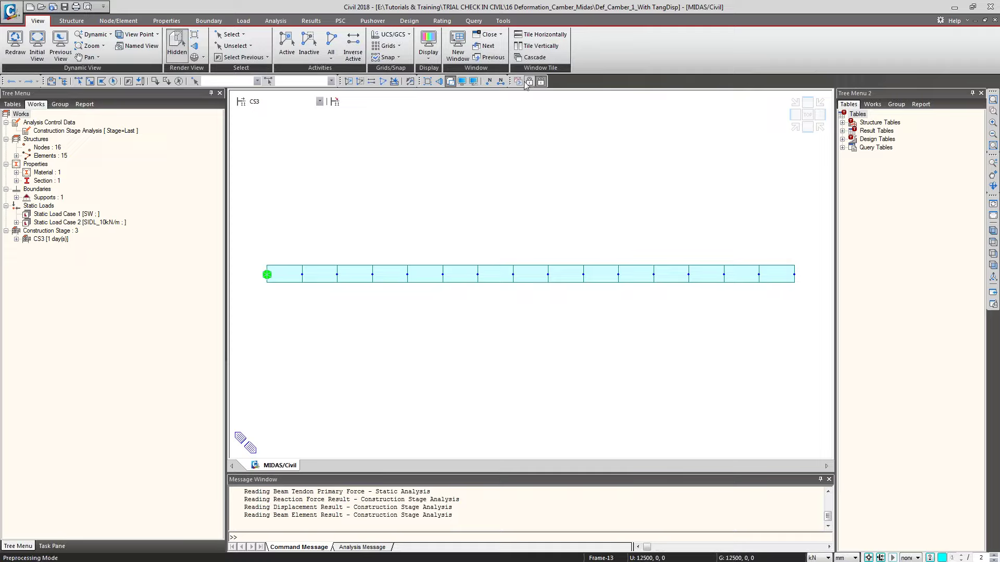
Step: Display the DXYZ deformed shape of stage CS1 for CS: Summation, with values, legend and undeformed shape shown
{"action": "left_click", "coordinate": [311, 20]}
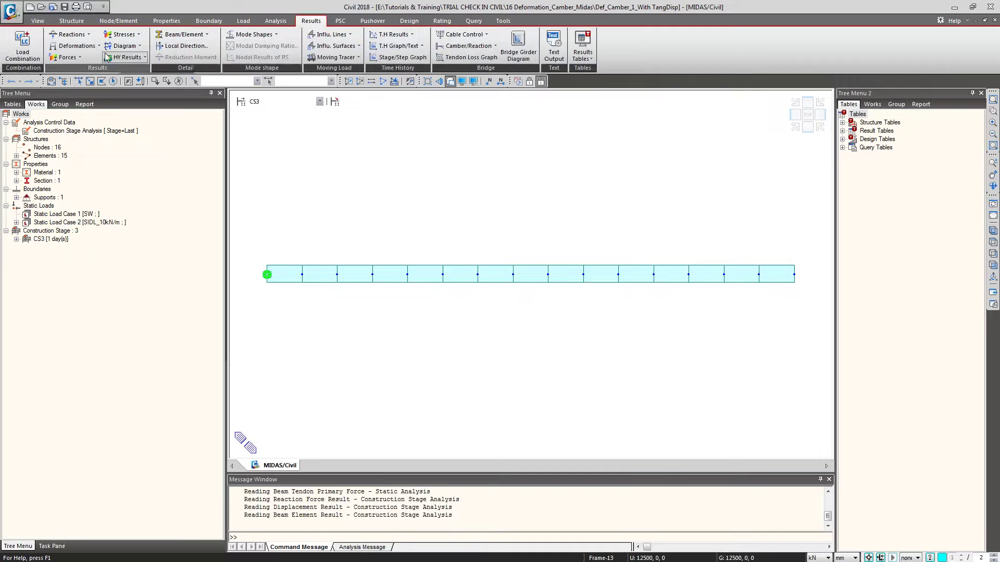
{"action": "left_click", "coordinate": [74, 46]}
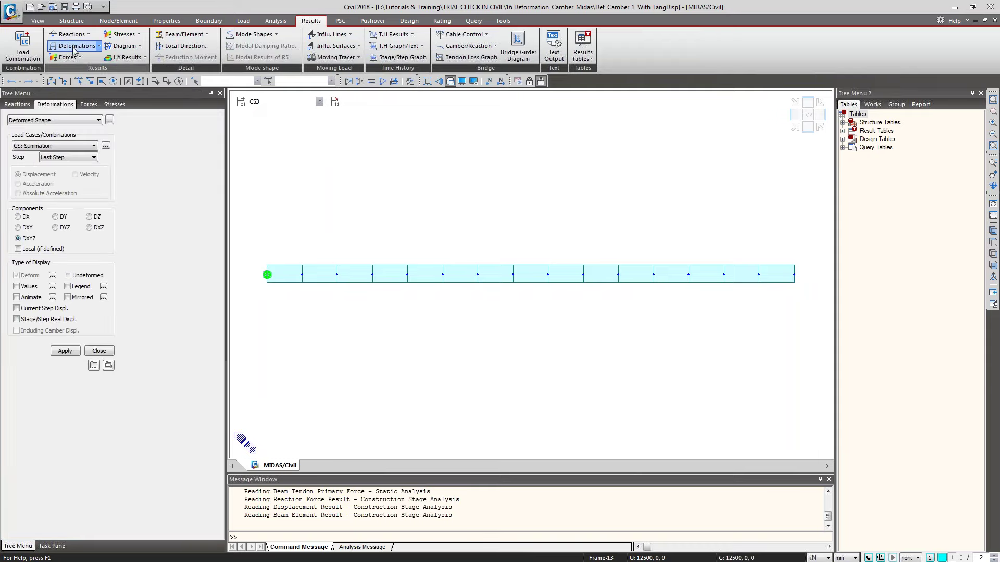
{"action": "left_click", "coordinate": [320, 101]}
{"action": "left_click", "coordinate": [264, 124]}
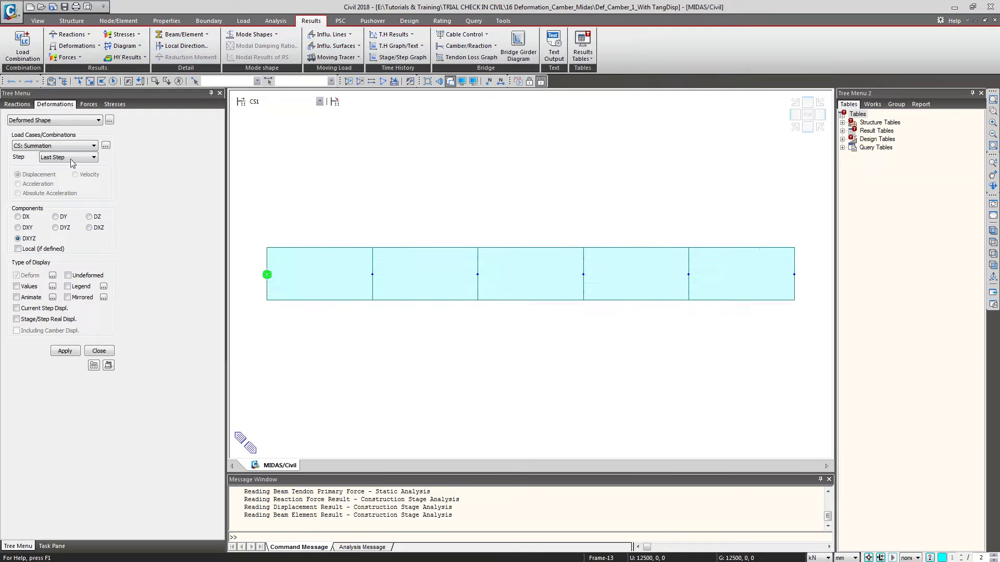
{"action": "left_click", "coordinate": [104, 287]}
{"action": "left_click", "coordinate": [513, 281]}
{"action": "left_click", "coordinate": [488, 322]}
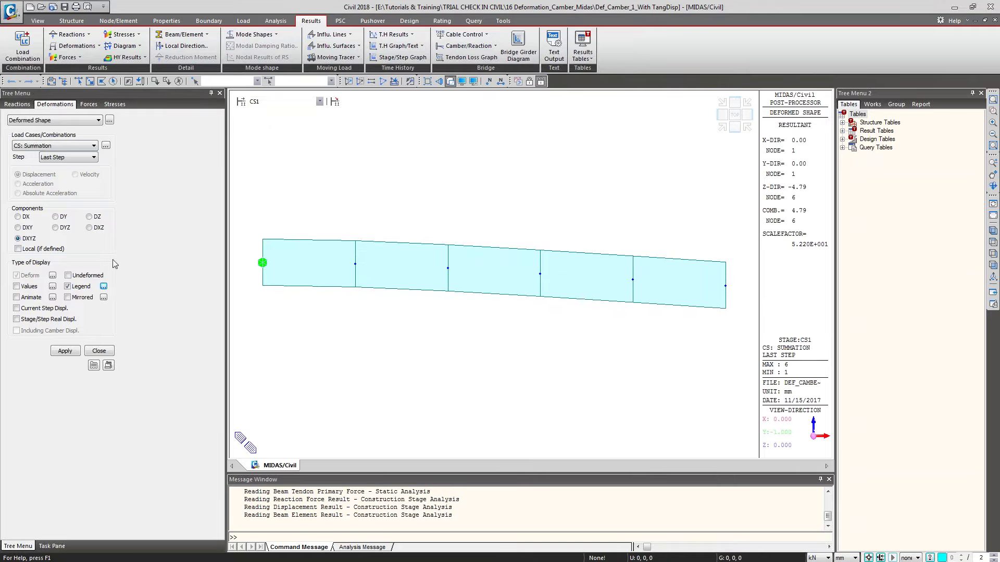
{"action": "left_click", "coordinate": [77, 352]}
{"action": "left_click", "coordinate": [63, 353]}
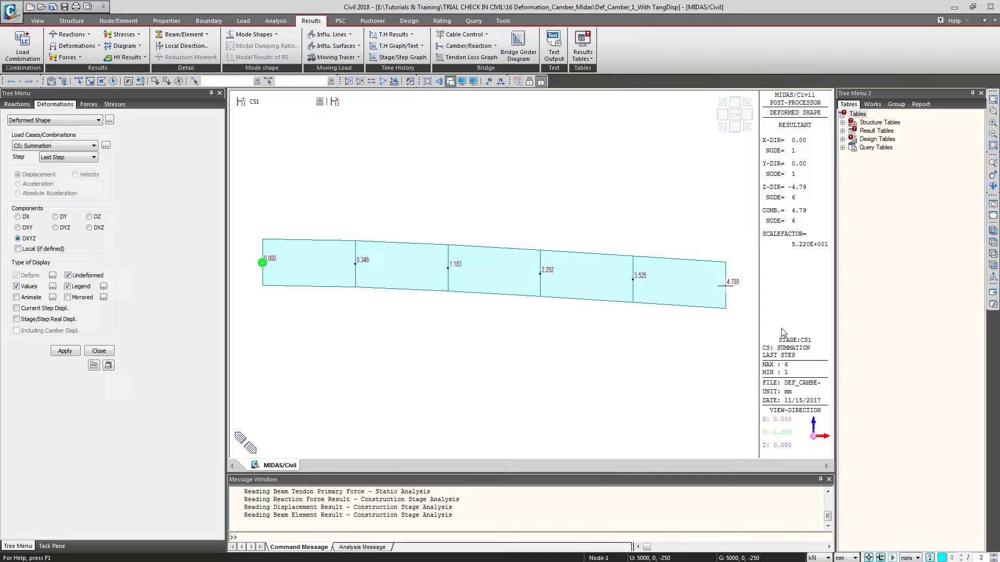
Step: View the deformed shape at stages CS2 and CS3 with the hidden-surface rendering turned off
{"action": "left_click", "coordinate": [276, 102]}
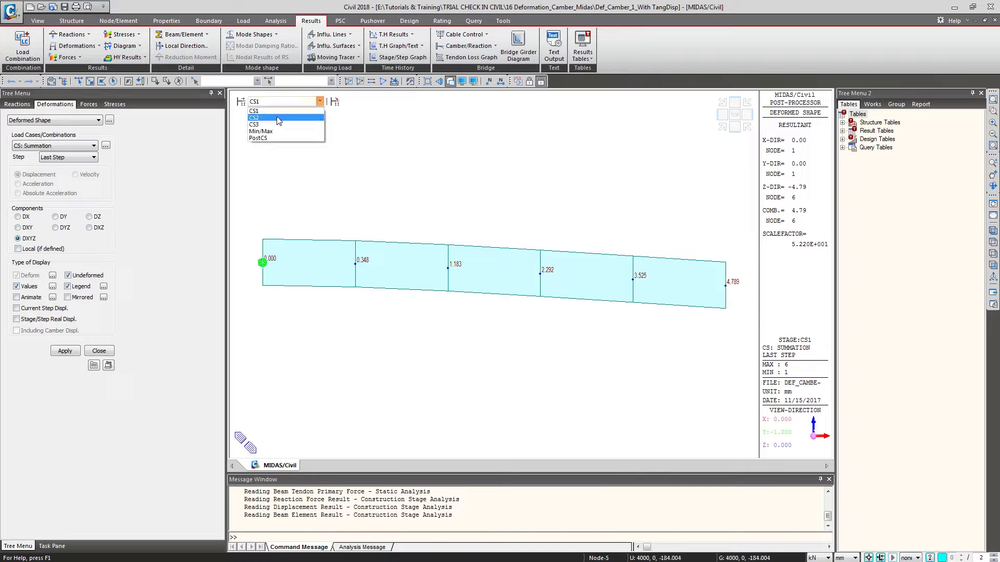
{"action": "left_click", "coordinate": [279, 118]}
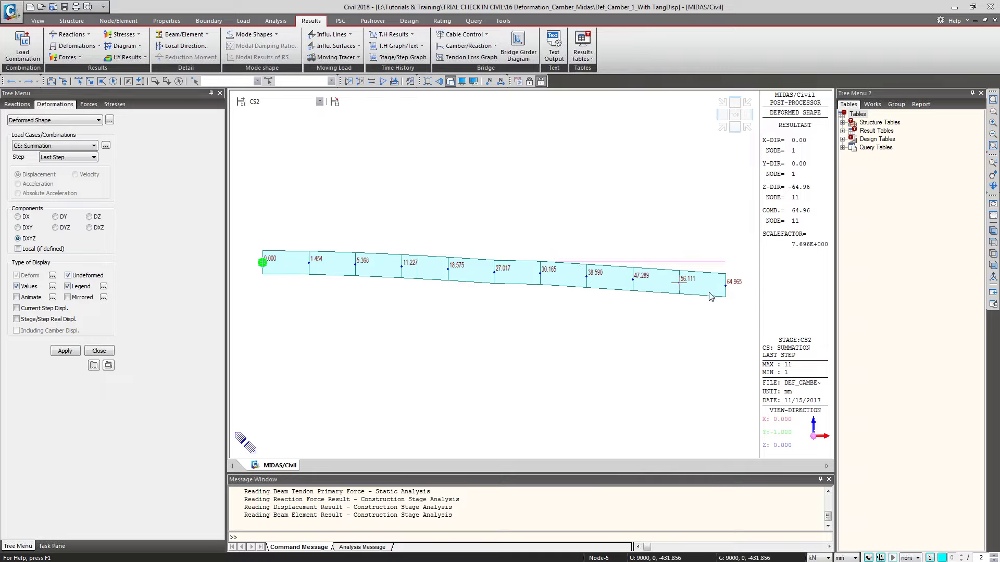
{"action": "left_click", "coordinate": [450, 82]}
{"action": "left_click", "coordinate": [450, 82]}
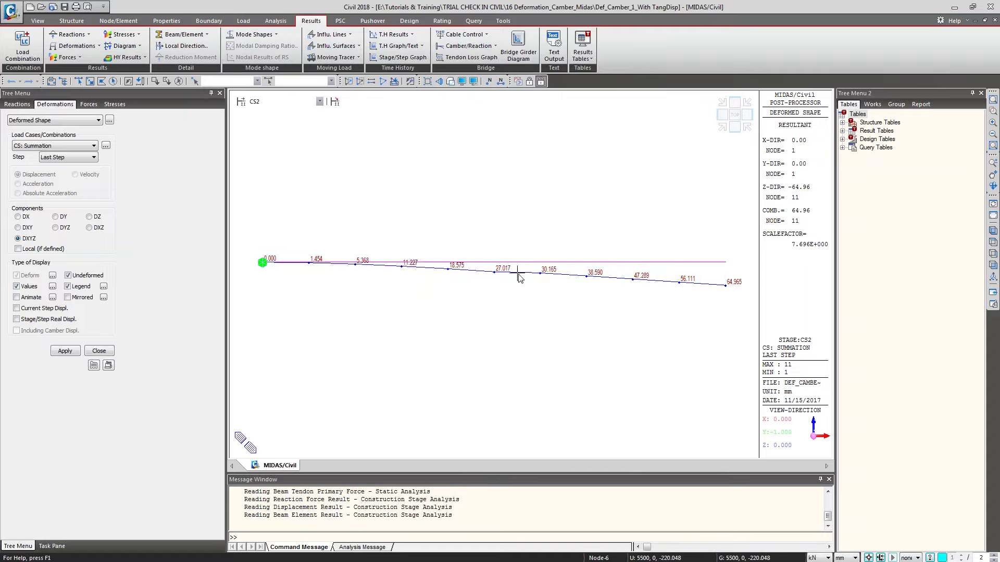
{"action": "left_click", "coordinate": [319, 102]}
{"action": "left_click", "coordinate": [276, 127]}
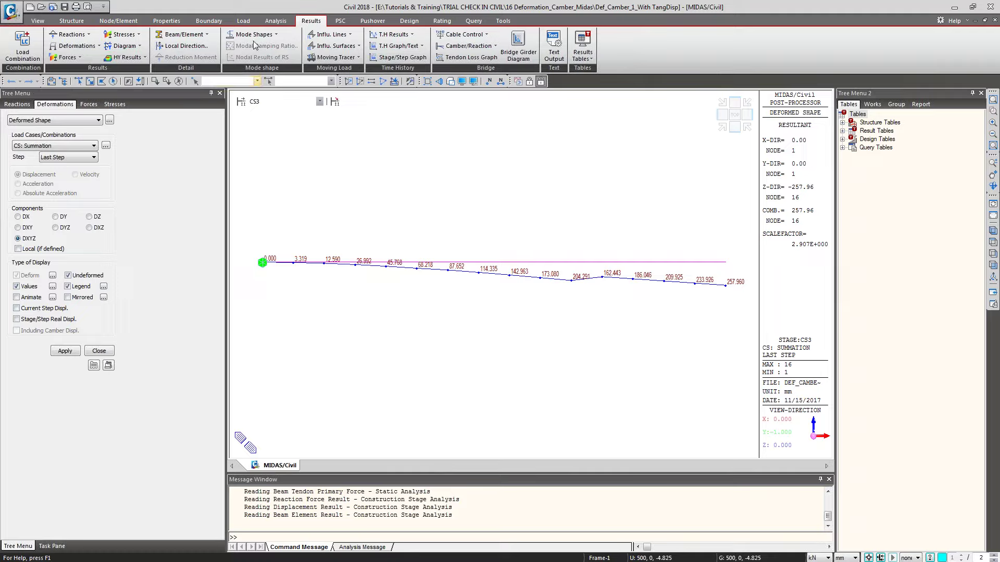
Step: Review the initial tangent displacement option in the construction stage analysis control data without changing it
{"action": "left_click", "coordinate": [276, 20]}
{"action": "left_click", "coordinate": [258, 54]}
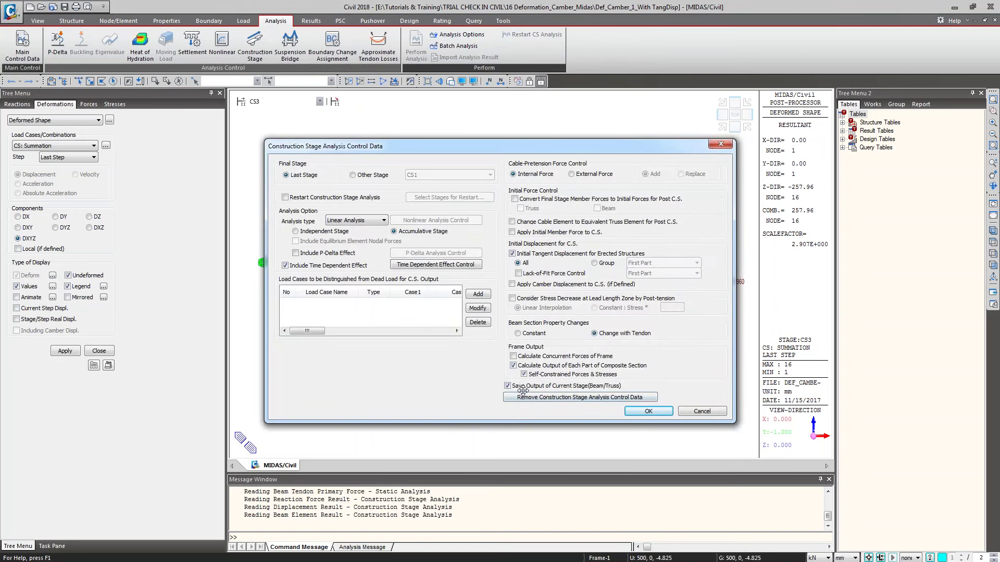
{"action": "left_click", "coordinate": [703, 413]}
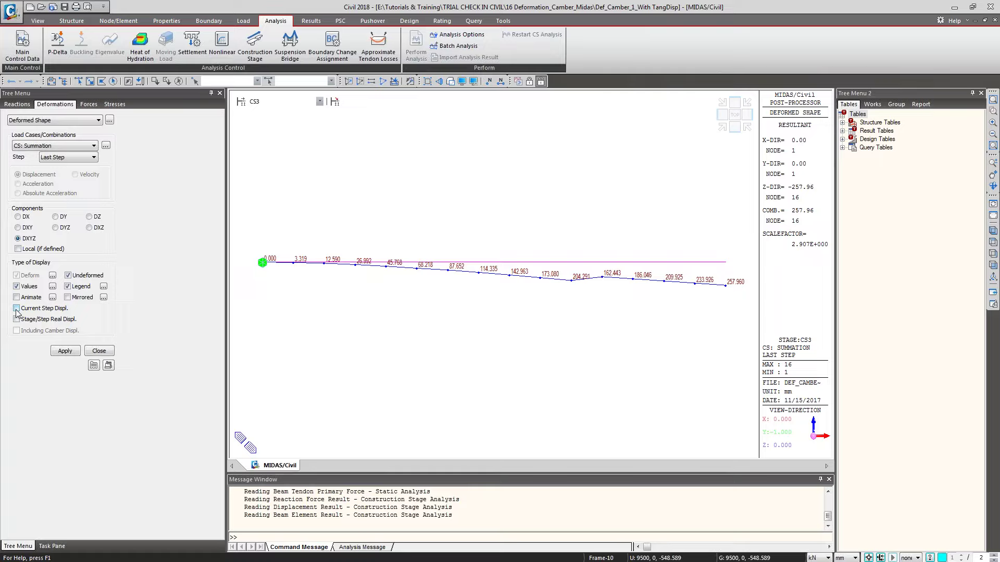
Step: Turn on current step displacement and view the deformed shape at stages CS1 and CS2
{"action": "left_click", "coordinate": [265, 102]}
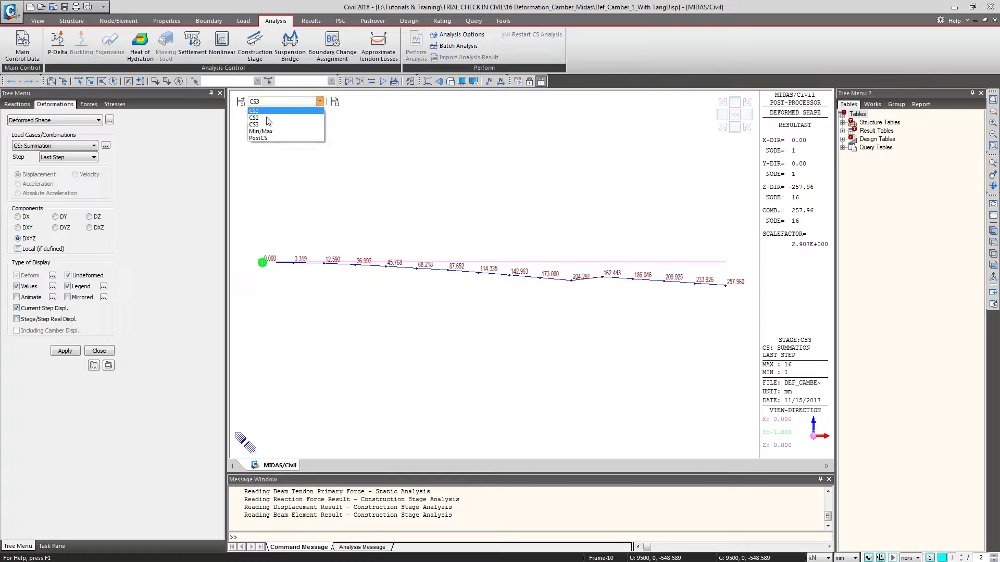
{"action": "left_click", "coordinate": [268, 110]}
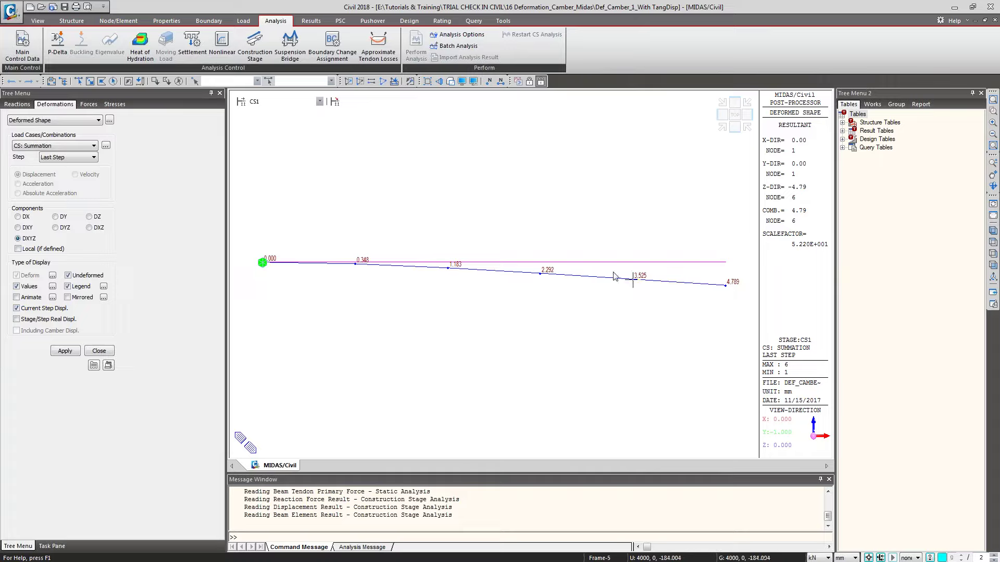
{"action": "left_click", "coordinate": [282, 103]}
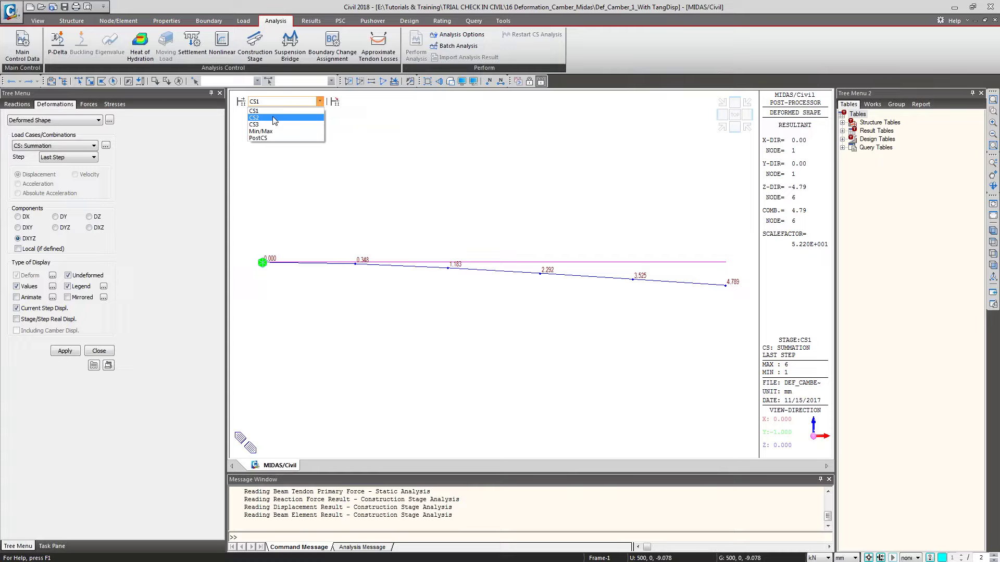
{"action": "left_click", "coordinate": [274, 118]}
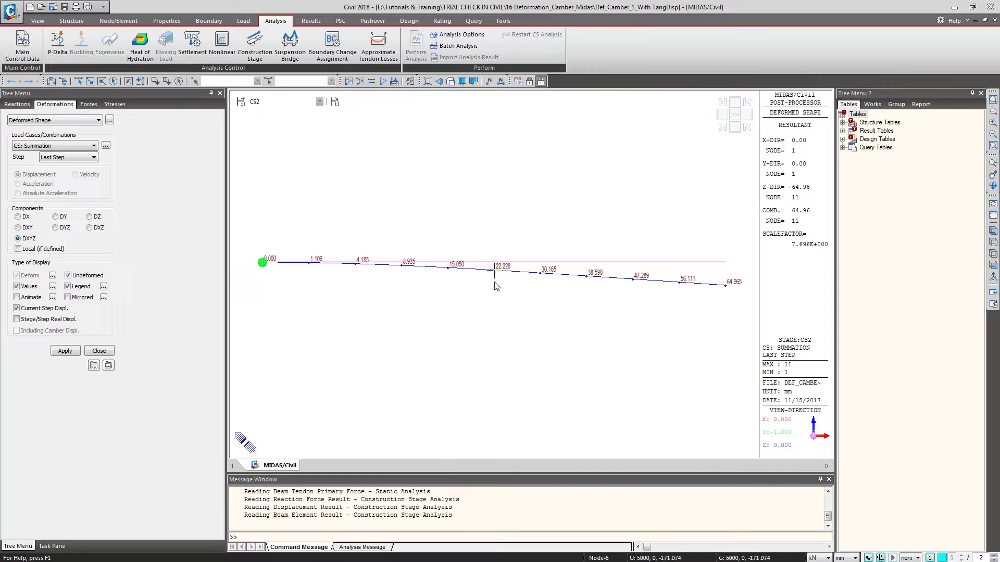
Step: Turn off current step displacement and view the accumulated deformed shape at stages CS2 and CS3
{"action": "left_click", "coordinate": [40, 308]}
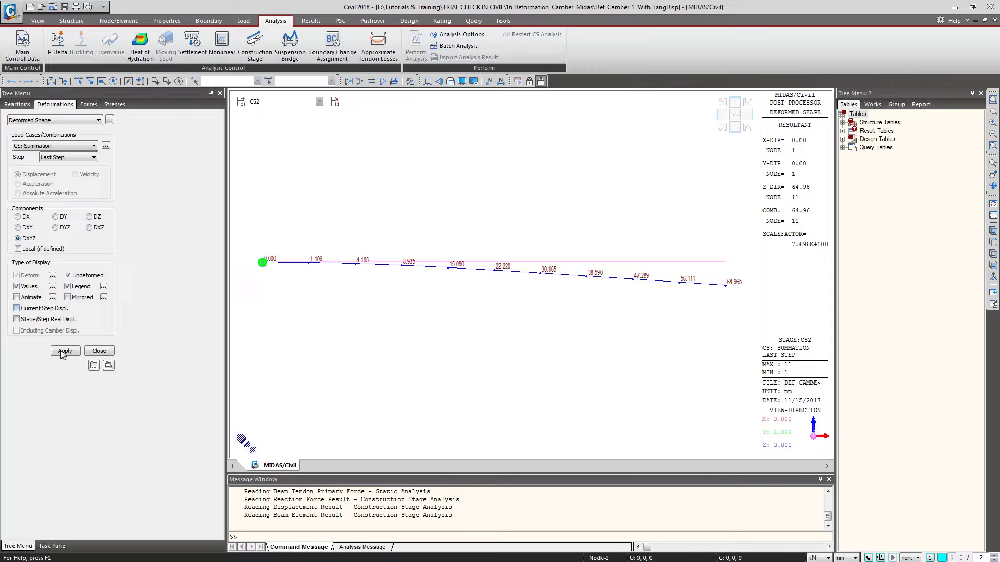
{"action": "left_click", "coordinate": [62, 352]}
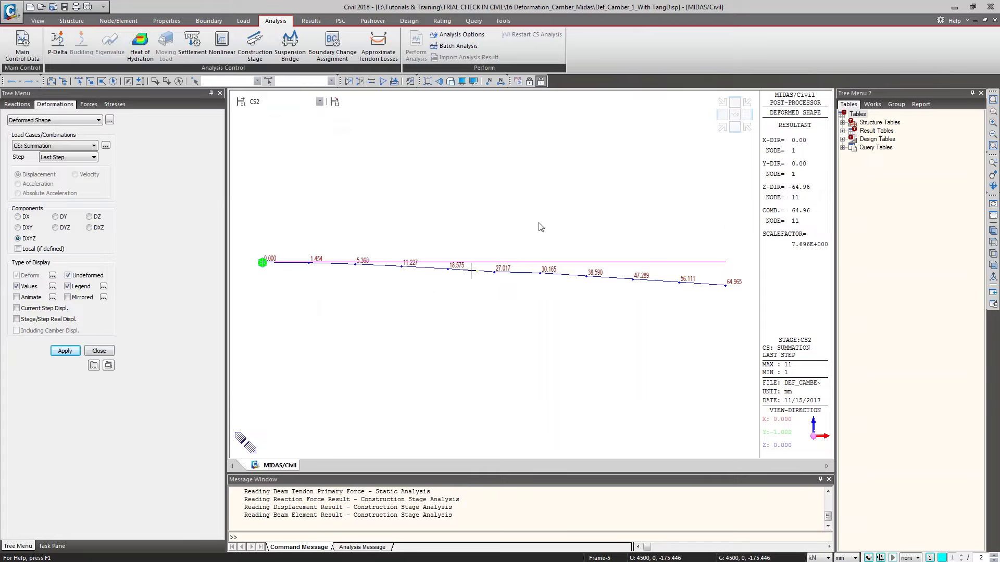
{"action": "left_click", "coordinate": [297, 101]}
{"action": "left_click", "coordinate": [280, 124]}
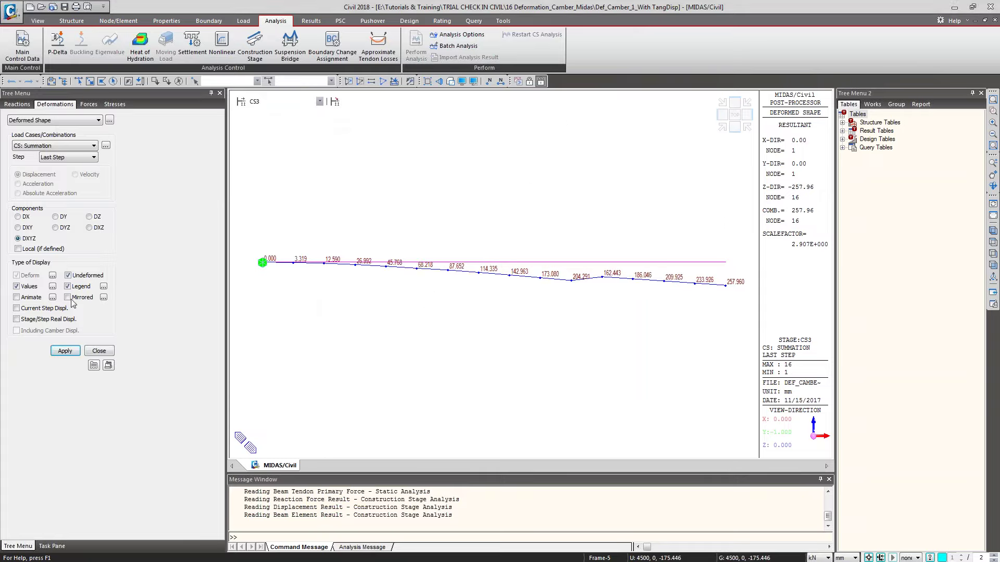
Step: Apply current step displacement to the CS3 deformed shape and compare the values with the Construction Camber slide
{"action": "left_click", "coordinate": [43, 308]}
{"action": "left_click", "coordinate": [64, 351]}
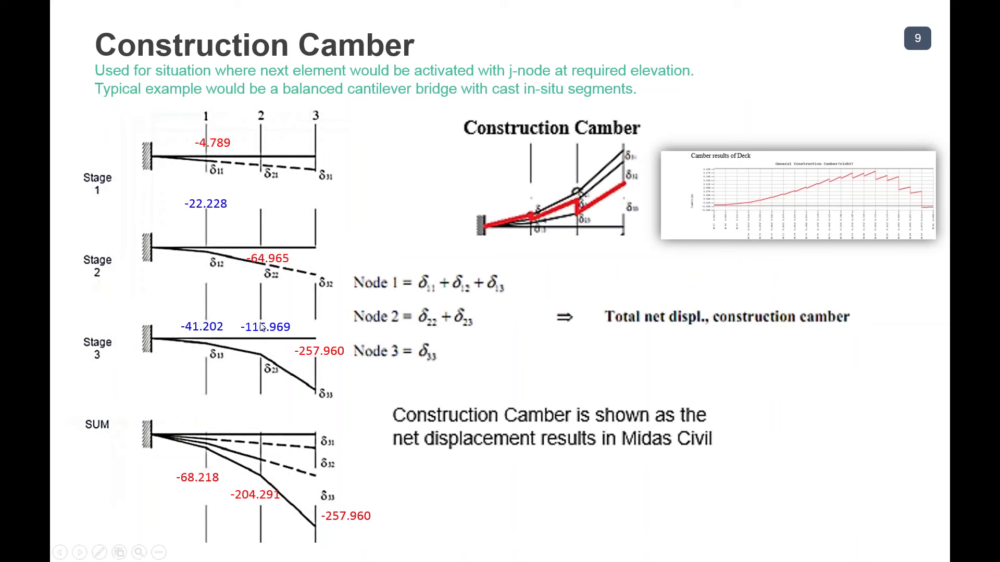
{"action": "key", "text": "alt+Tab"}
Step: Restore the accumulated CS3 deformed shape by turning off current step displacement, and check it against the slide
{"action": "left_click", "coordinate": [42, 309]}
{"action": "left_click", "coordinate": [65, 352]}
{"action": "key", "text": "alt+Tab"}
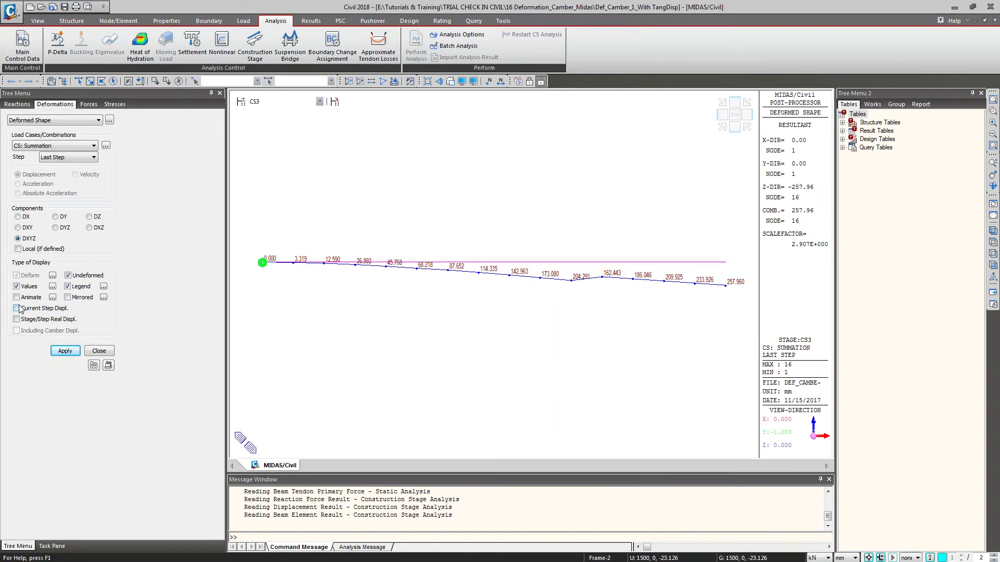
{"action": "left_click", "coordinate": [66, 351]}
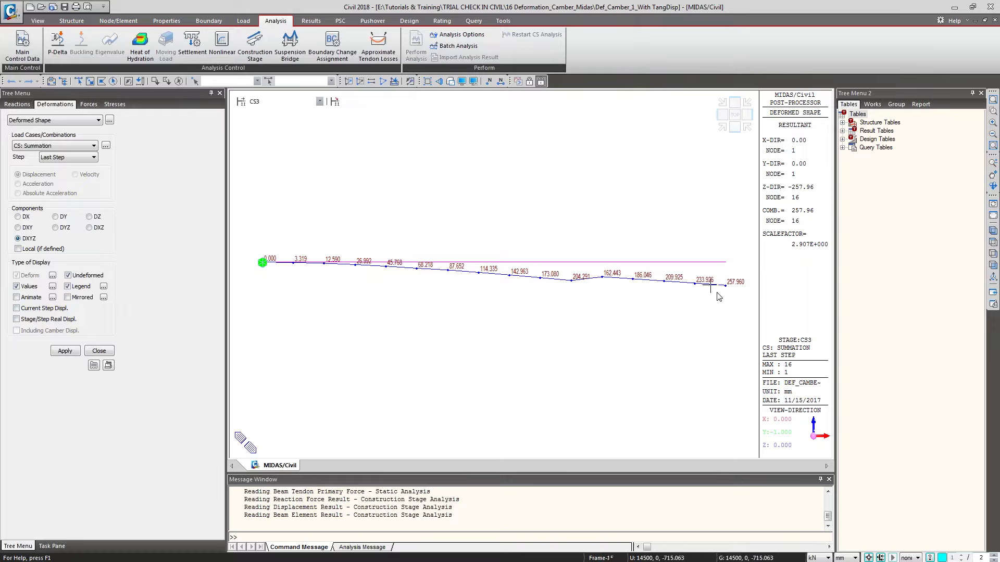
Step: Switch to the presentation and advance from the Construction Camber slide to the Manufacture Camber slide
{"action": "mouse_move", "coordinate": [719, 296]}
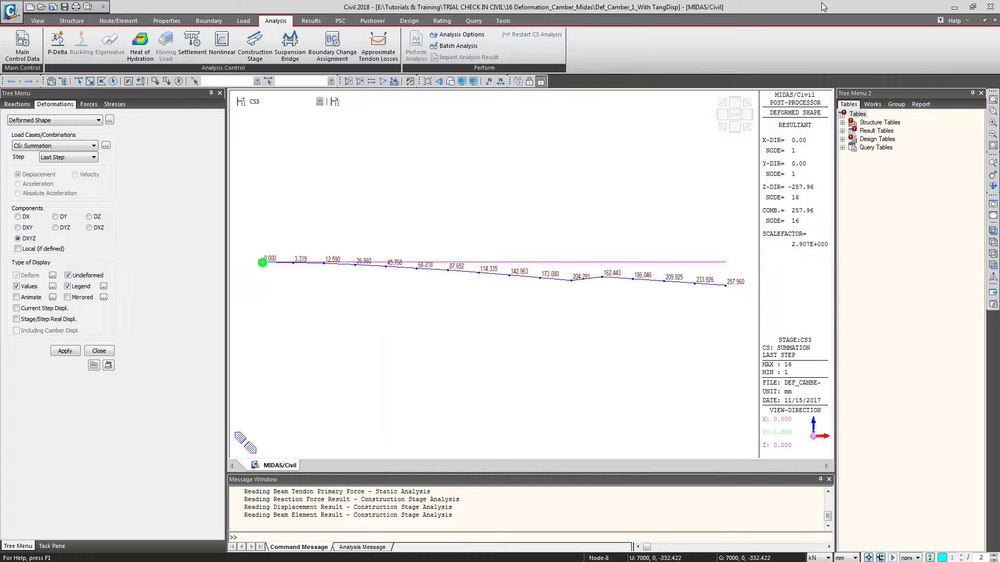
{"action": "left_click", "coordinate": [954, 8]}
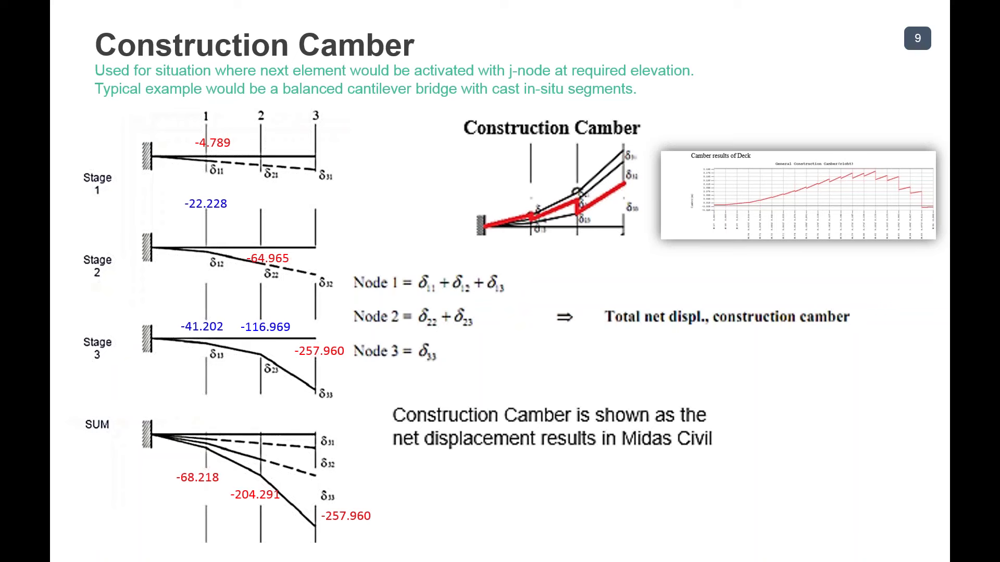
{"action": "key", "text": "Right"}
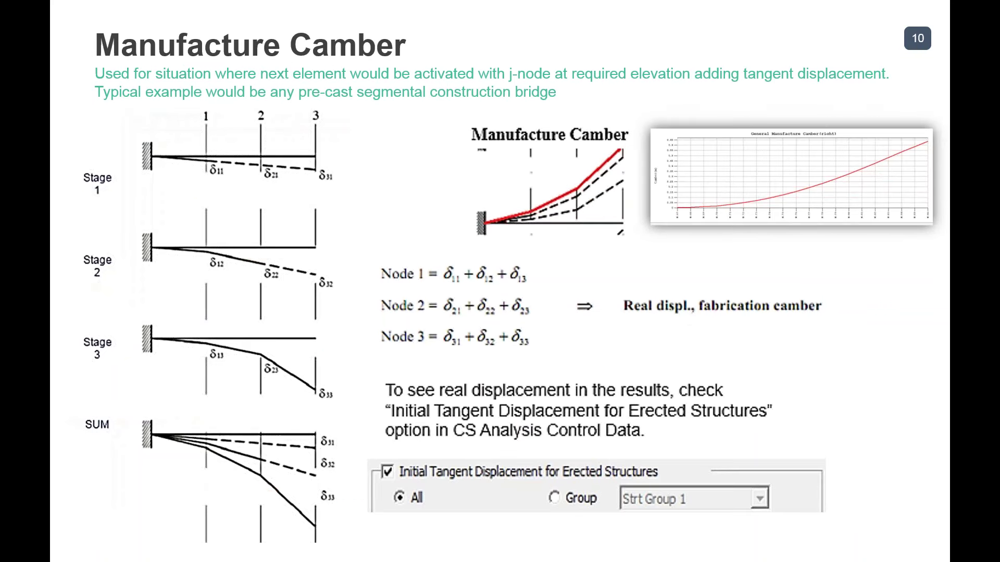
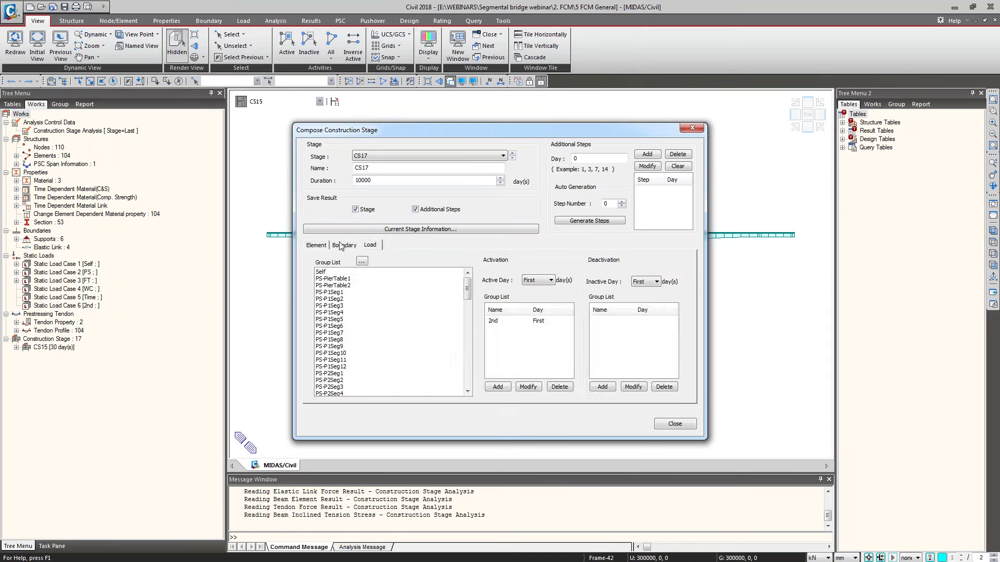
Step: Review the boundary and element group assignments of construction stage CS17, and close the construction stage definitions
{"action": "left_click", "coordinate": [344, 245]}
{"action": "left_click", "coordinate": [316, 245]}
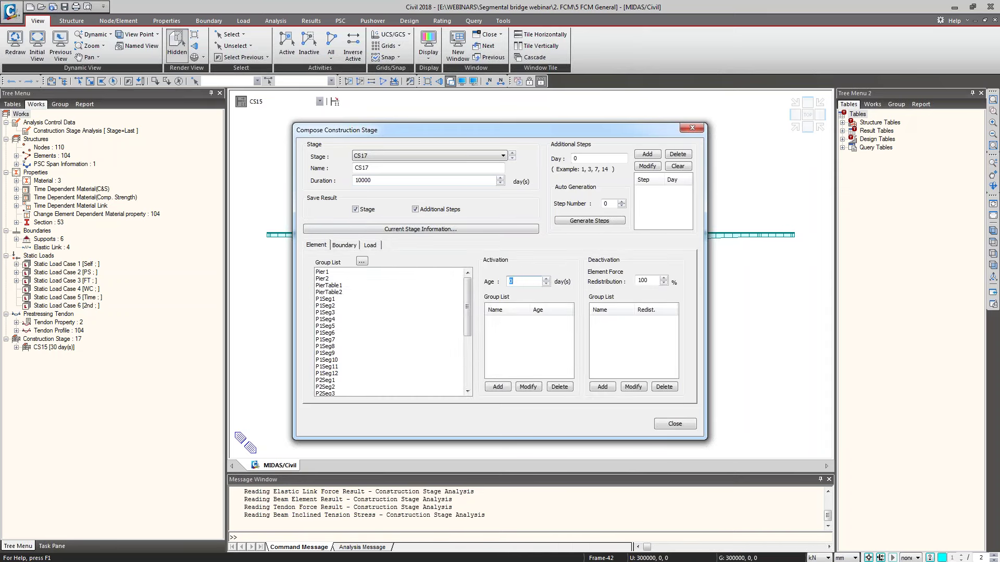
{"action": "left_click", "coordinate": [675, 425]}
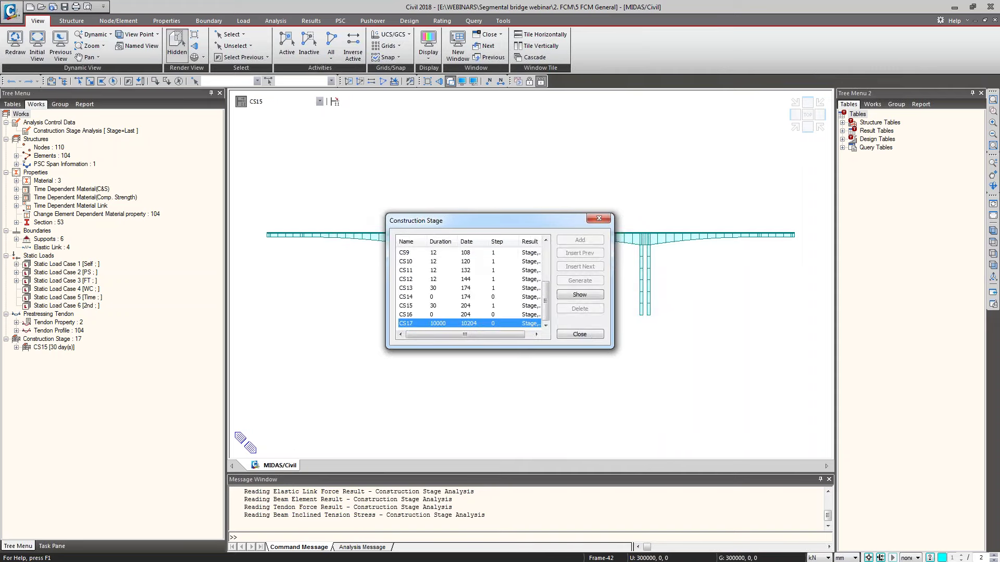
{"action": "left_click", "coordinate": [580, 334]}
{"action": "left_click", "coordinate": [296, 105]}
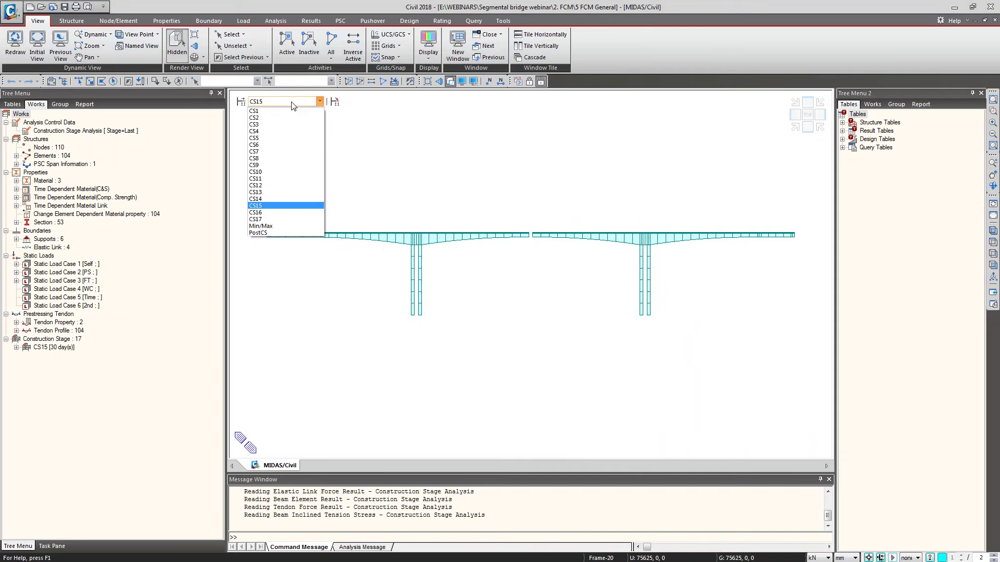
{"action": "left_click", "coordinate": [295, 106]}
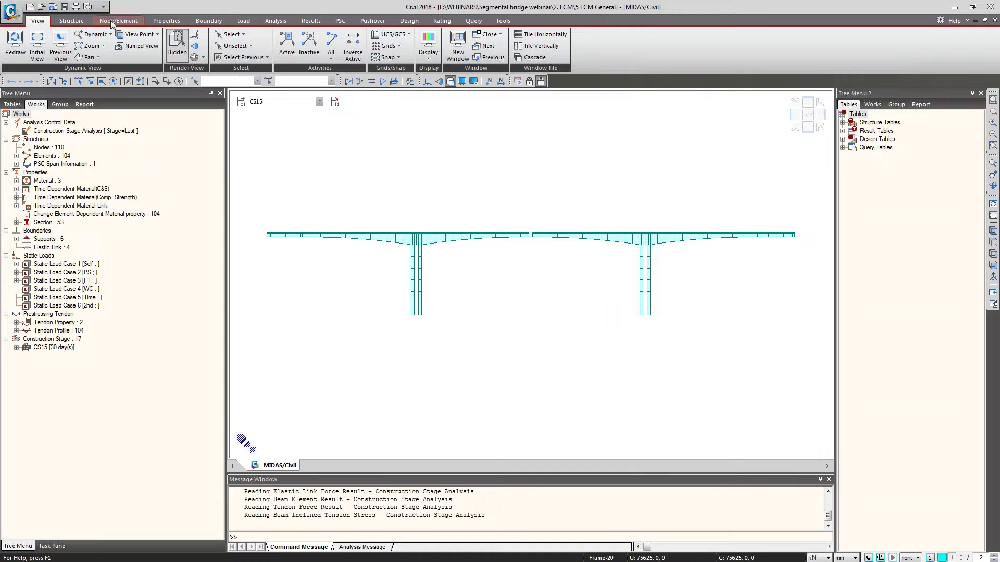
Step: Switch to preprocessing mode and open the C5000 creep/shrinkage definition to review its parameters and the available design codes
{"action": "left_click", "coordinate": [160, 23]}
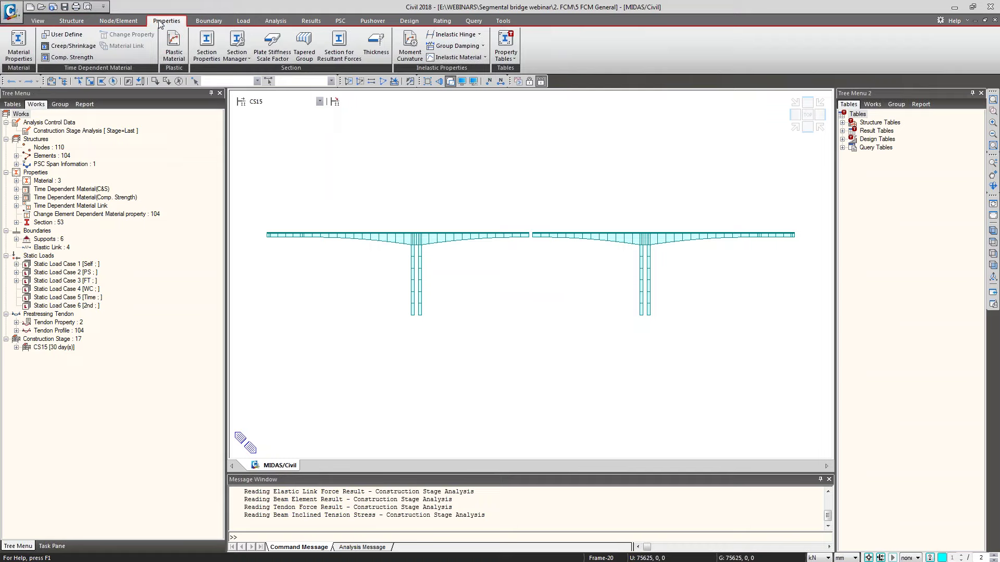
{"action": "left_click", "coordinate": [529, 80]}
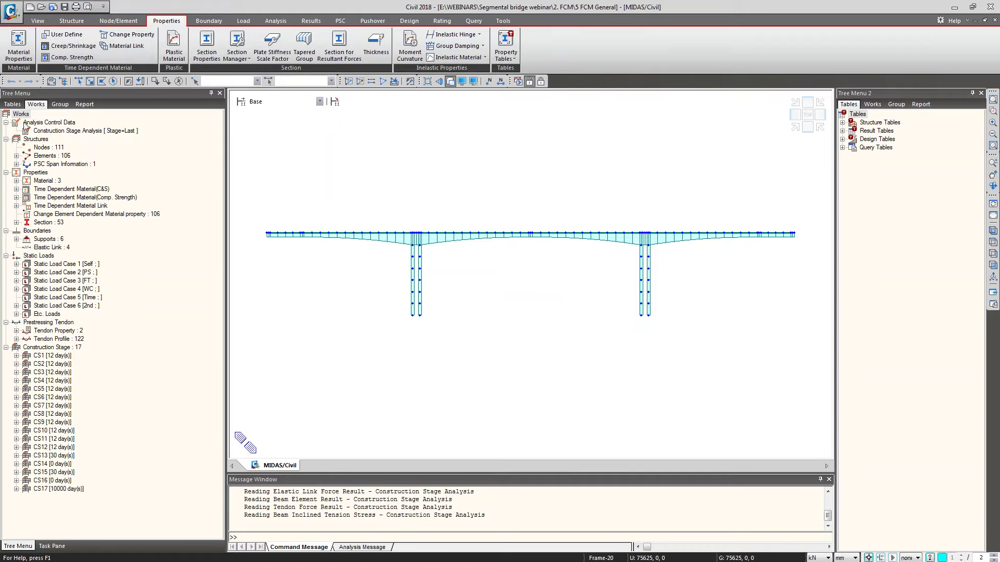
{"action": "left_click", "coordinate": [73, 46]}
{"action": "left_click_drag", "start_coordinate": [471, 229], "coordinate": [397, 162]}
{"action": "double_click", "coordinate": [334, 205]}
{"action": "left_click", "coordinate": [476, 148]}
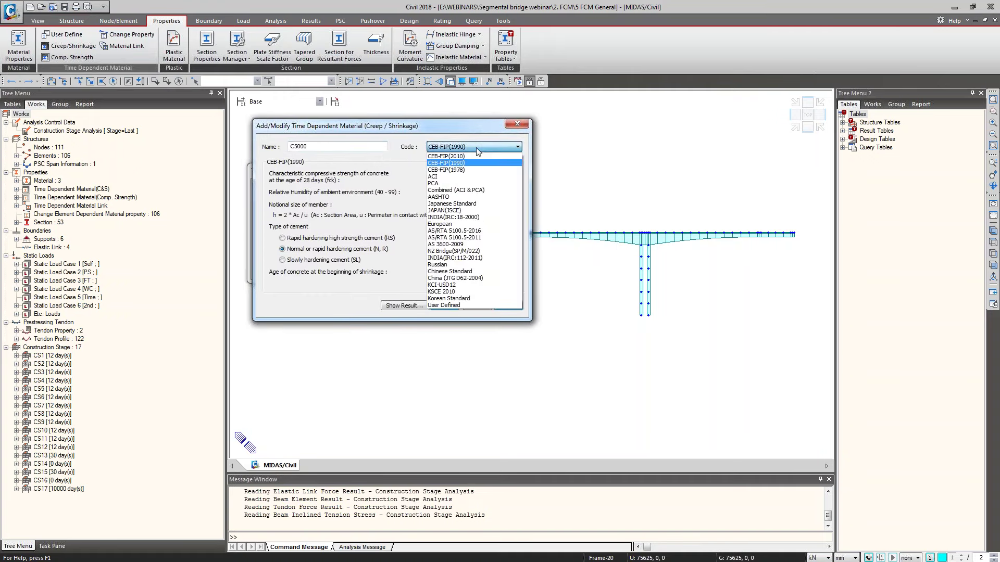
{"action": "left_click", "coordinate": [477, 149]}
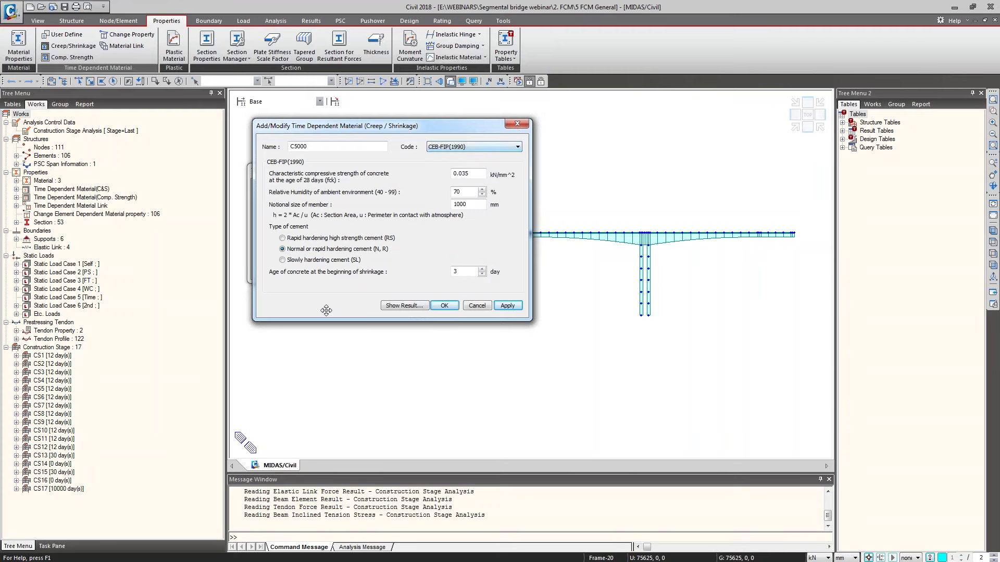
Step: Examine the creep coefficient curve and table of C5000, and close the creep/shrinkage material definitions
{"action": "left_click", "coordinate": [396, 307]}
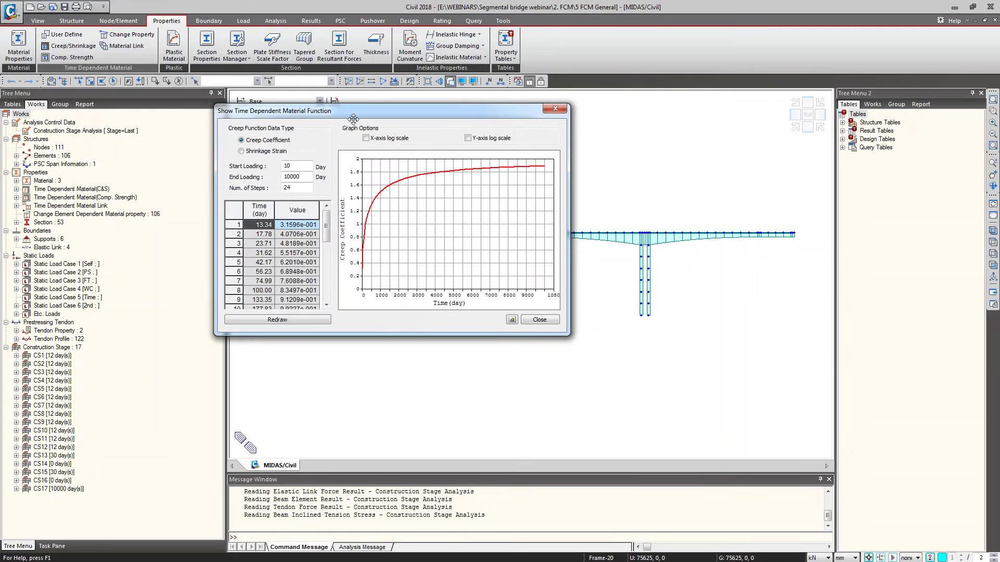
{"action": "left_click_drag", "start_coordinate": [353, 119], "coordinate": [425, 175]}
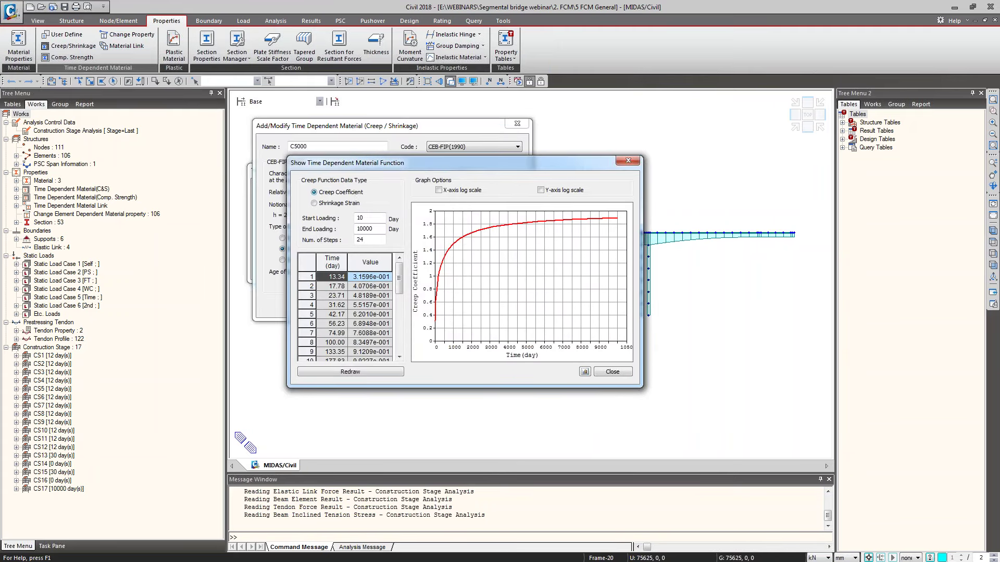
{"action": "left_click", "coordinate": [328, 203]}
{"action": "key", "text": "Up"}
{"action": "double_click", "coordinate": [359, 218]}
{"action": "key", "text": "Tab"}
{"action": "left_click_drag", "start_coordinate": [329, 258], "coordinate": [370, 262]}
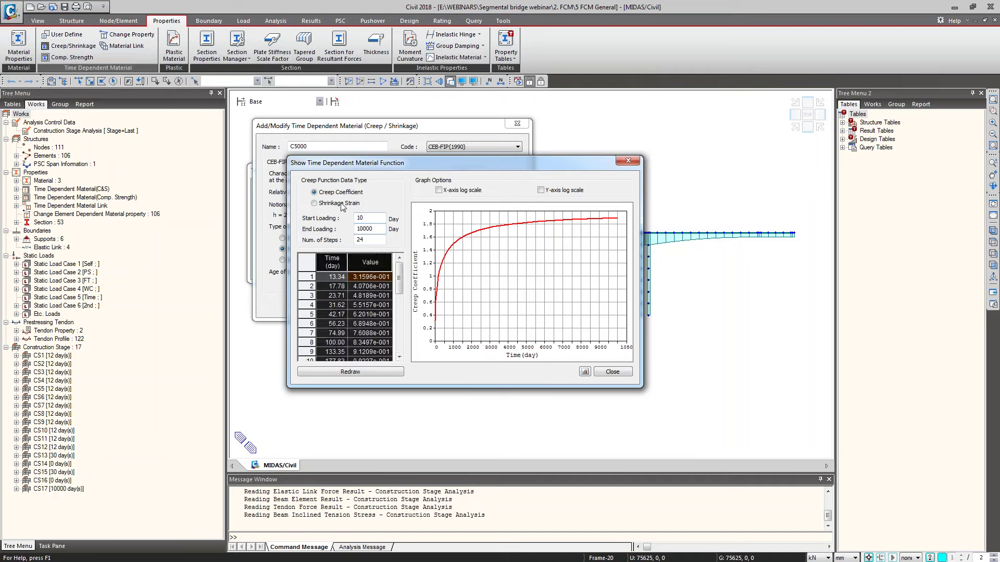
{"action": "left_click", "coordinate": [612, 371]}
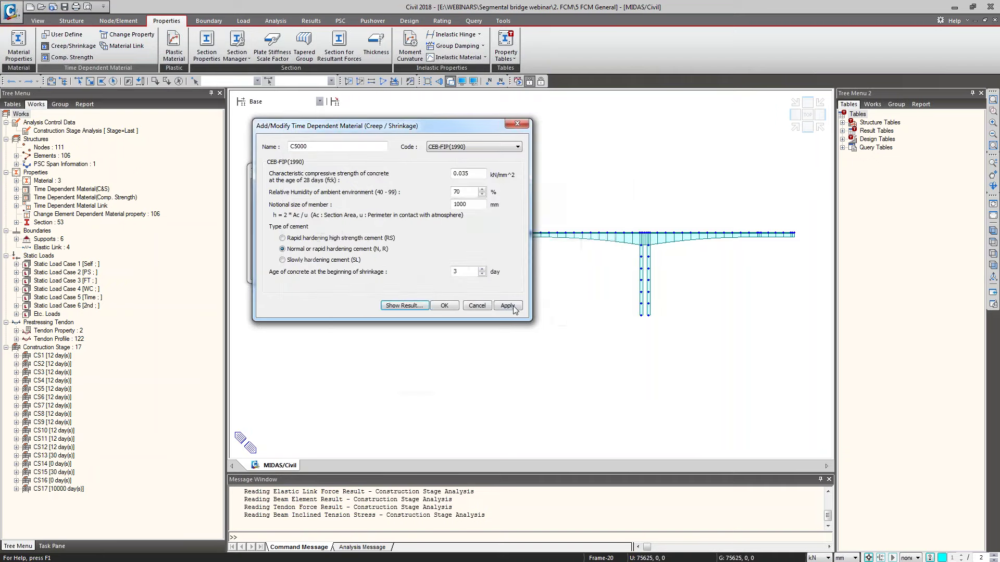
{"action": "left_click", "coordinate": [444, 305]}
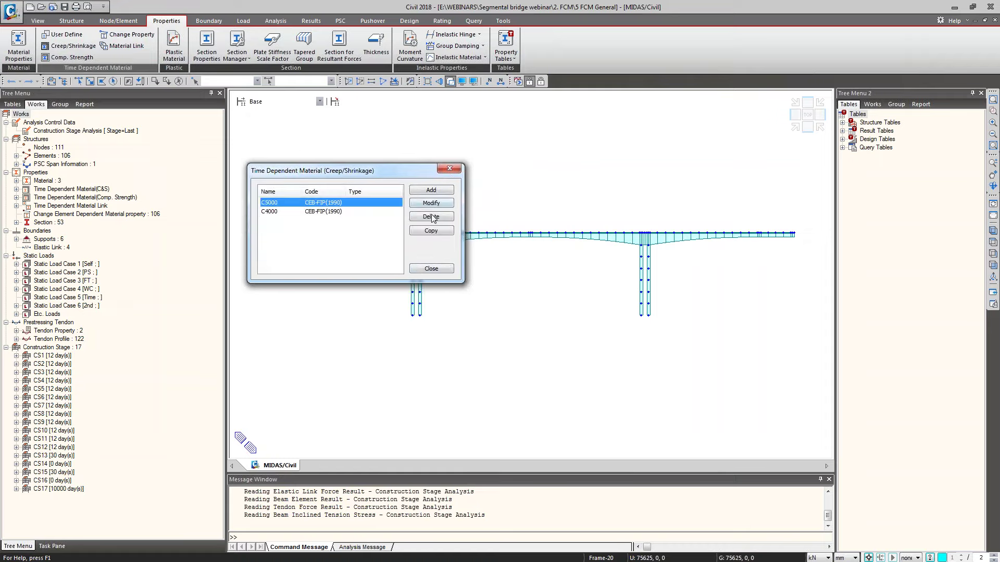
{"action": "left_click", "coordinate": [431, 269]}
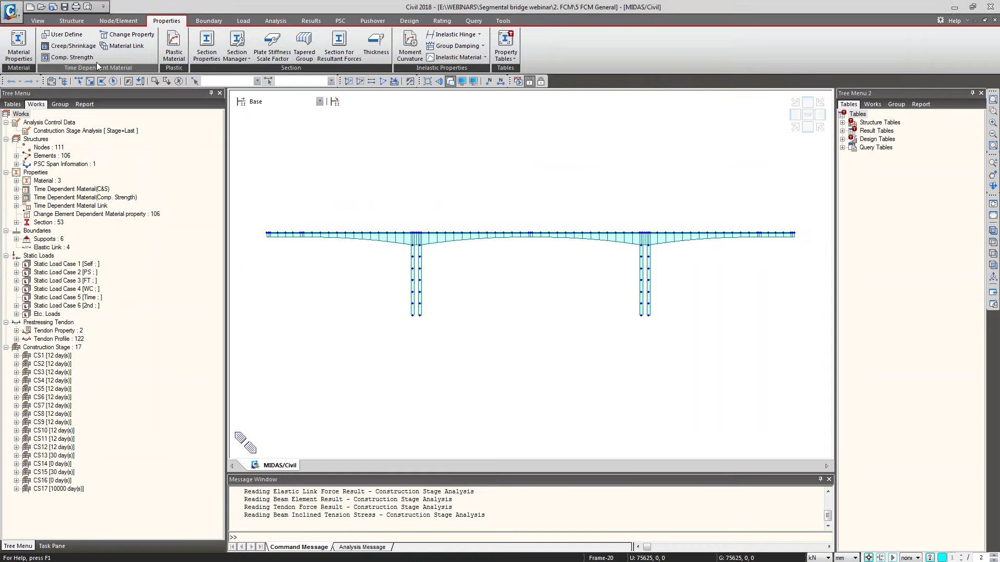
Step: Review the compressive strength development curve and code settings of C5000, and close the definitions without changes
{"action": "left_click", "coordinate": [69, 57]}
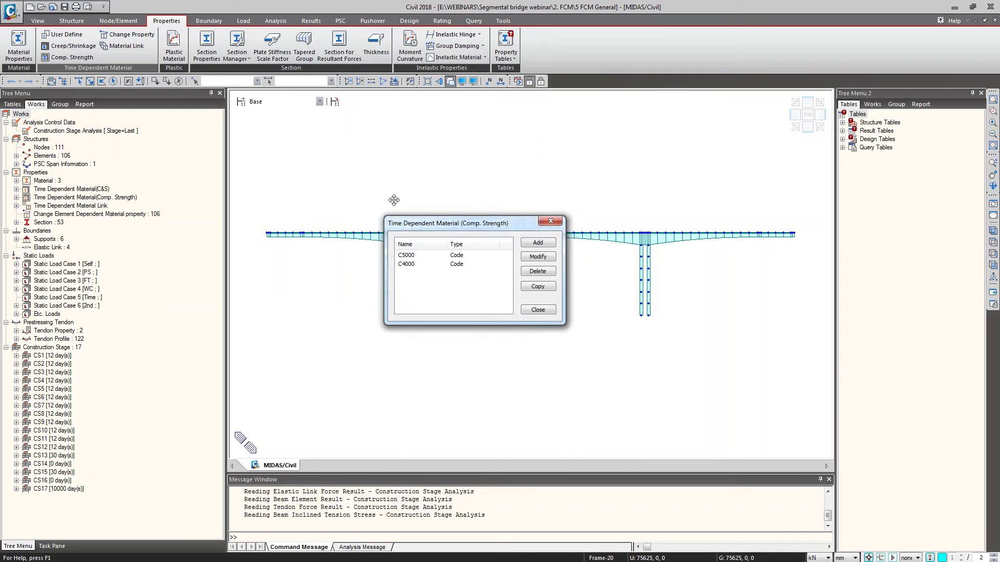
{"action": "double_click", "coordinate": [365, 230]}
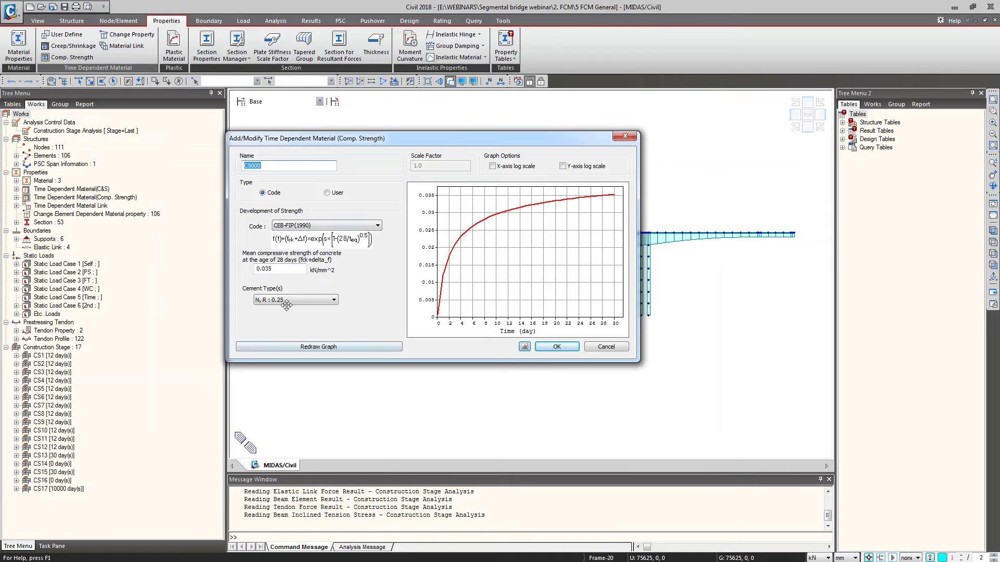
{"action": "left_click", "coordinate": [620, 349]}
{"action": "left_click", "coordinate": [508, 289]}
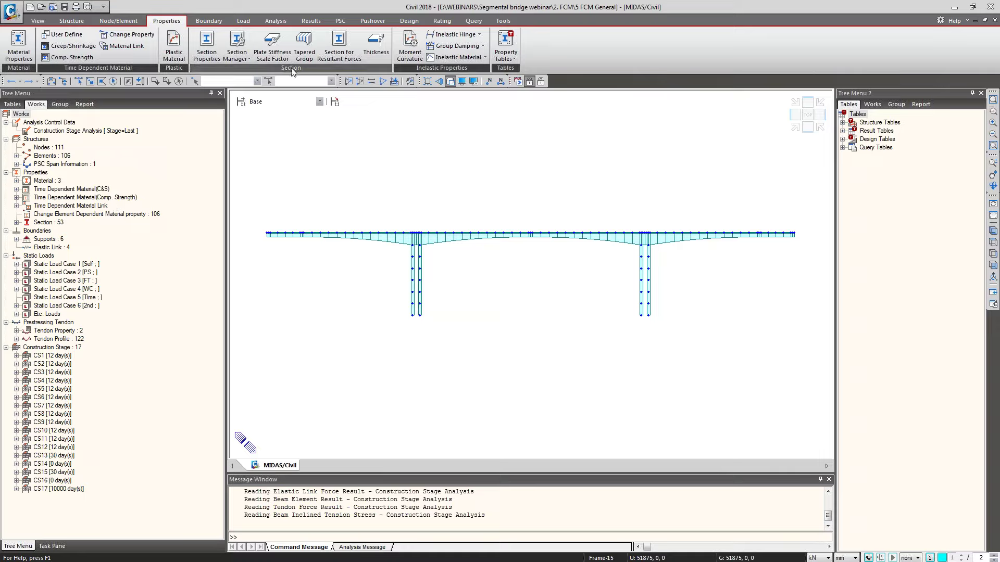
Step: Return to postprocessing mode and display the DXYZ deformed shape of stage CS1 for the CS: Summation load case
{"action": "left_click", "coordinate": [541, 81]}
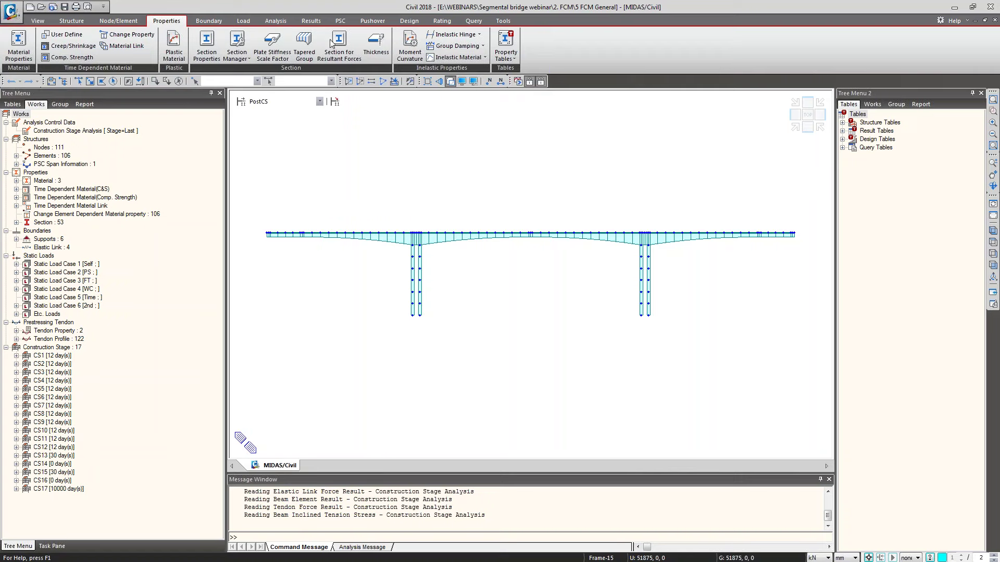
{"action": "left_click", "coordinate": [311, 21]}
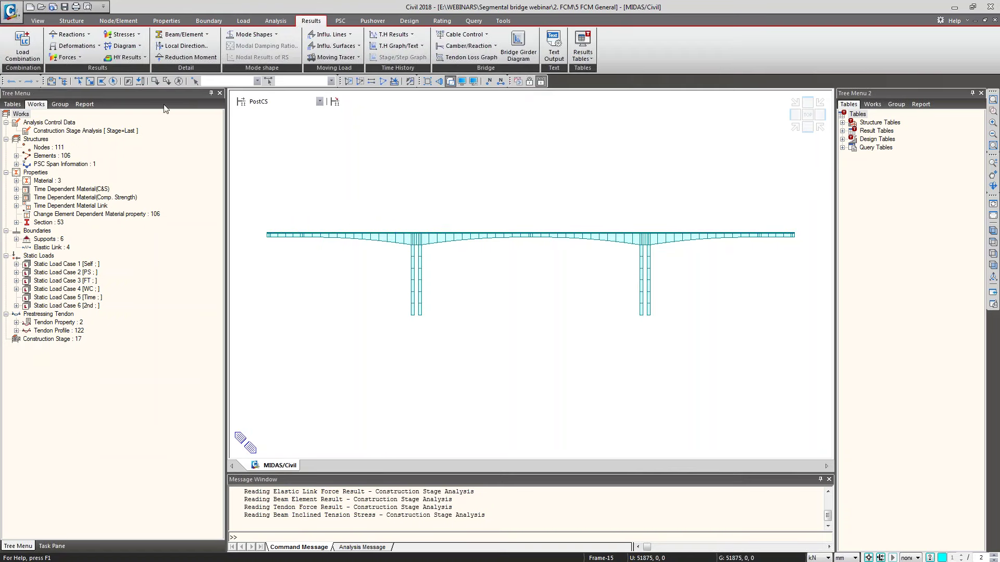
{"action": "left_click", "coordinate": [67, 46]}
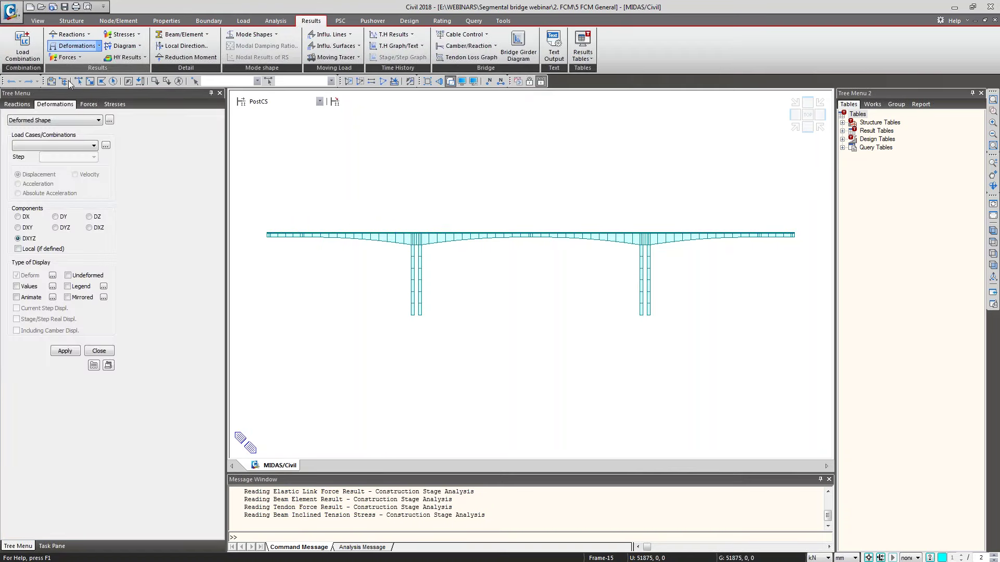
{"action": "left_click", "coordinate": [286, 102]}
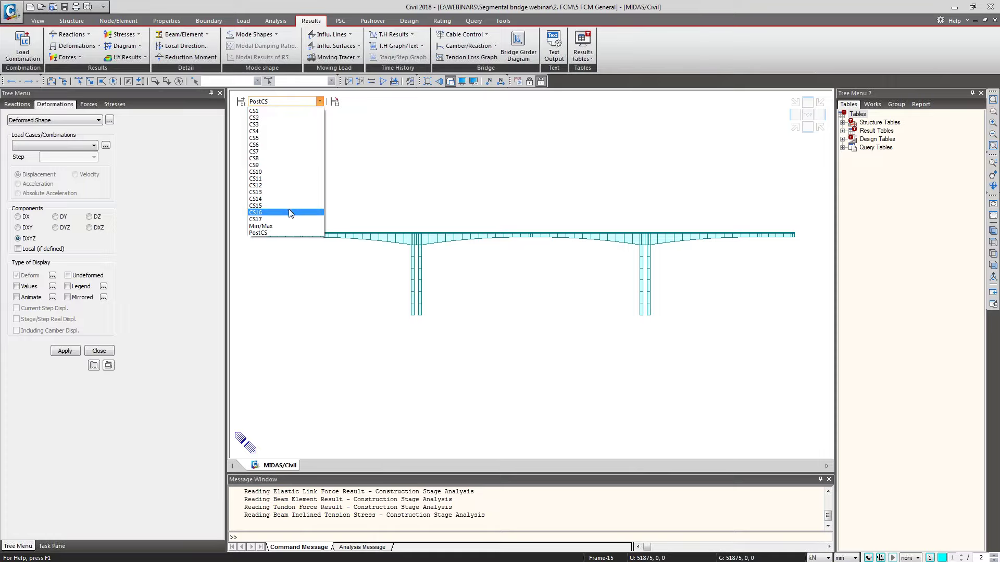
{"action": "left_click", "coordinate": [287, 111]}
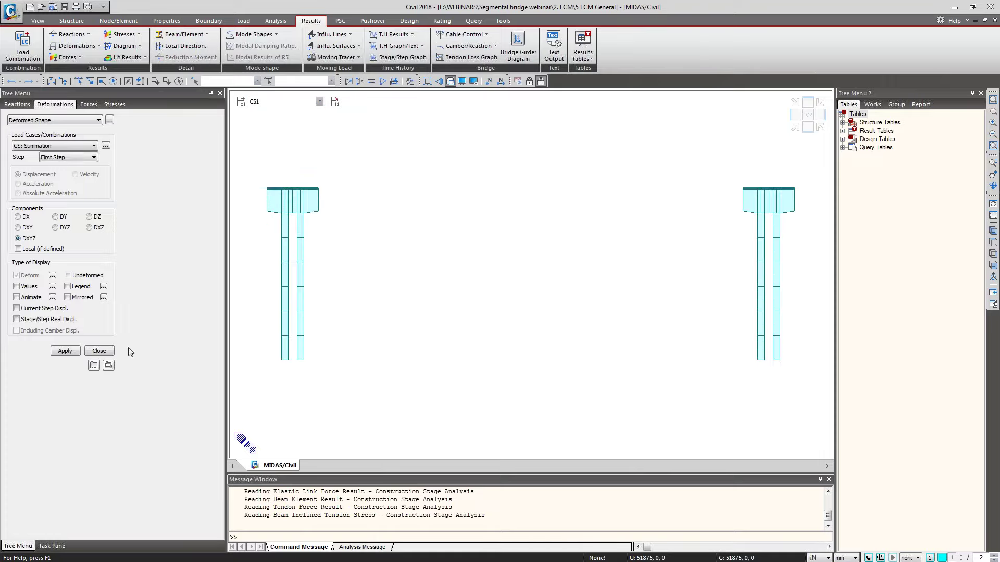
{"action": "left_click", "coordinate": [66, 351]}
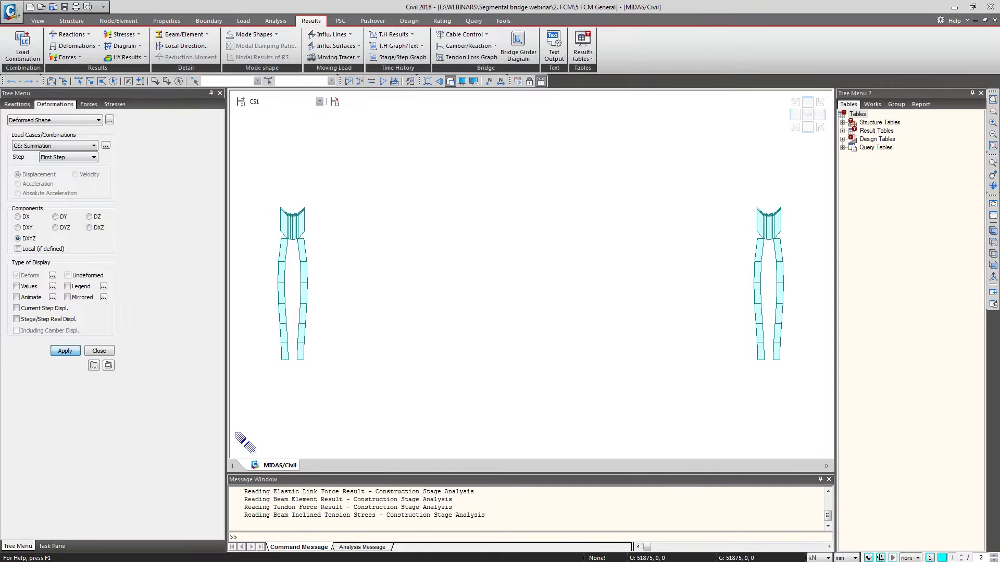
Step: Switch the CS1 deformed shape to the DZ component and show it with values, legend and undeformed shape
{"action": "left_click", "coordinate": [97, 217]}
{"action": "left_click", "coordinate": [71, 352]}
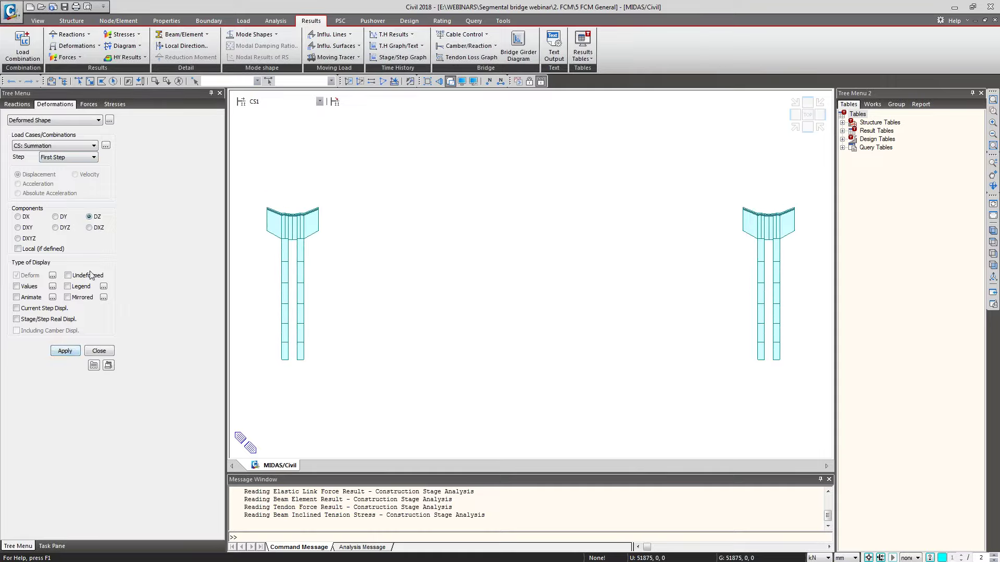
{"action": "left_click", "coordinate": [104, 286]}
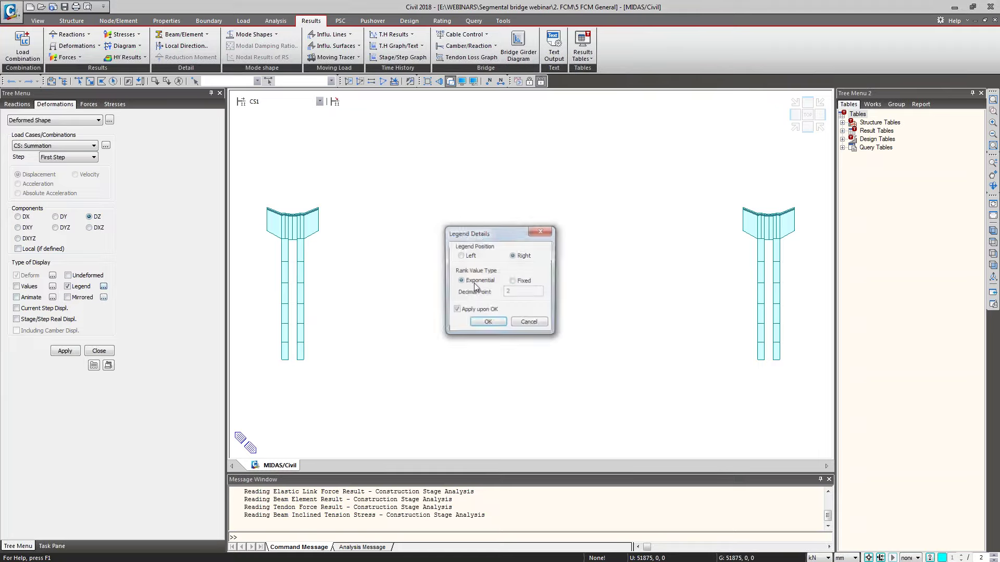
{"action": "left_click", "coordinate": [487, 323]}
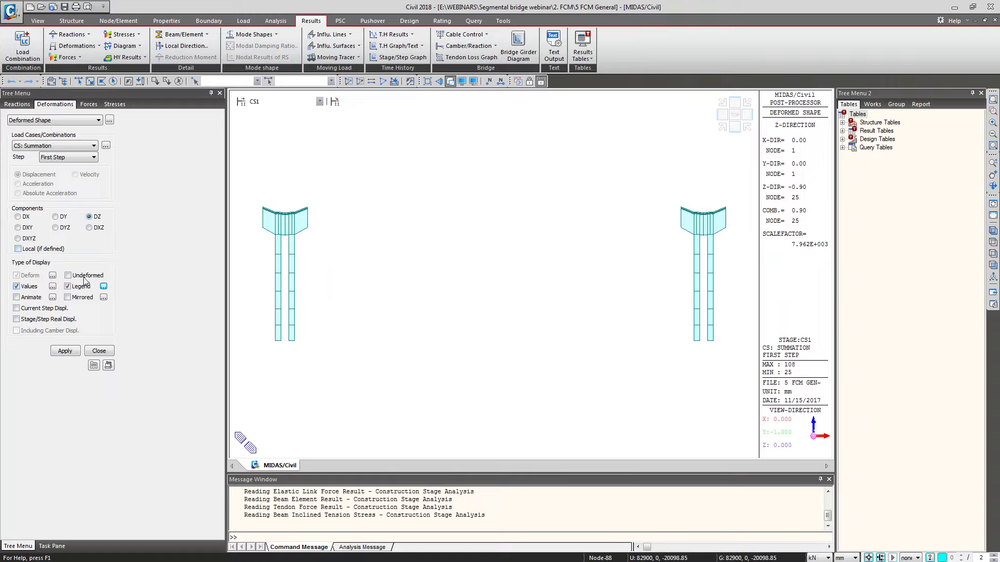
{"action": "left_click", "coordinate": [65, 351]}
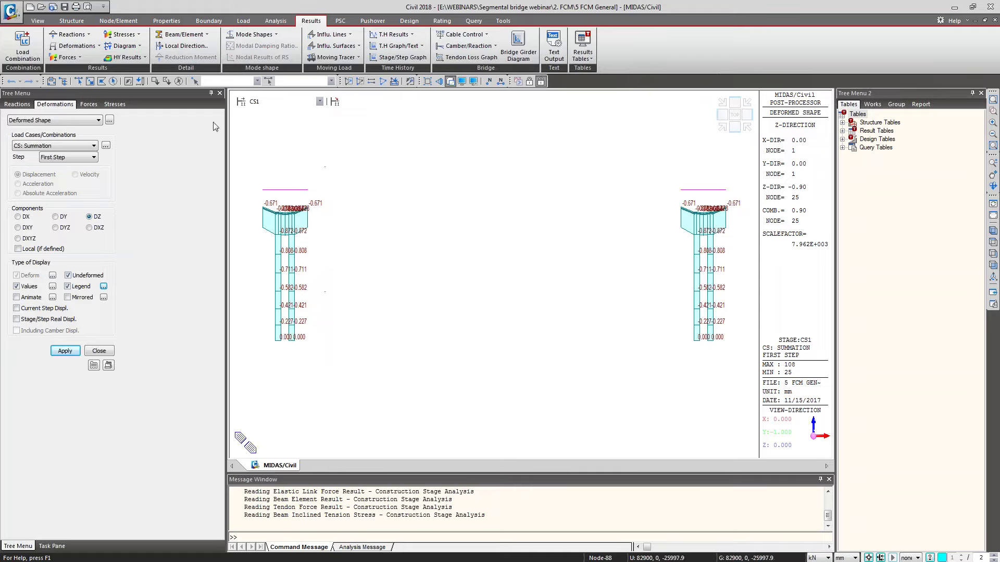
Step: Compare the CS1 vertical deformation under CS: Dead Load with the CS: Summation result
{"action": "left_click", "coordinate": [58, 146]}
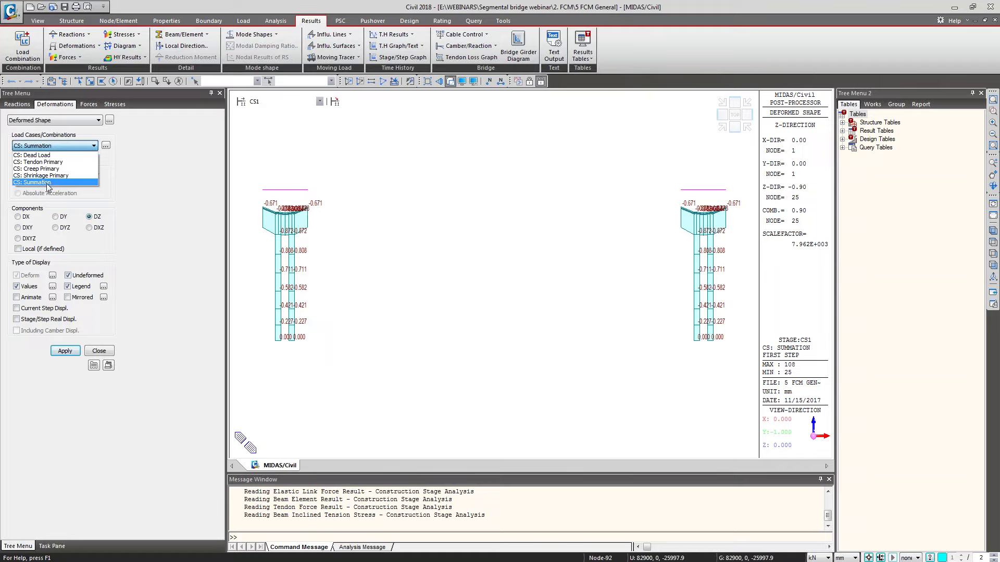
{"action": "left_click", "coordinate": [48, 155]}
{"action": "left_click", "coordinate": [64, 350]}
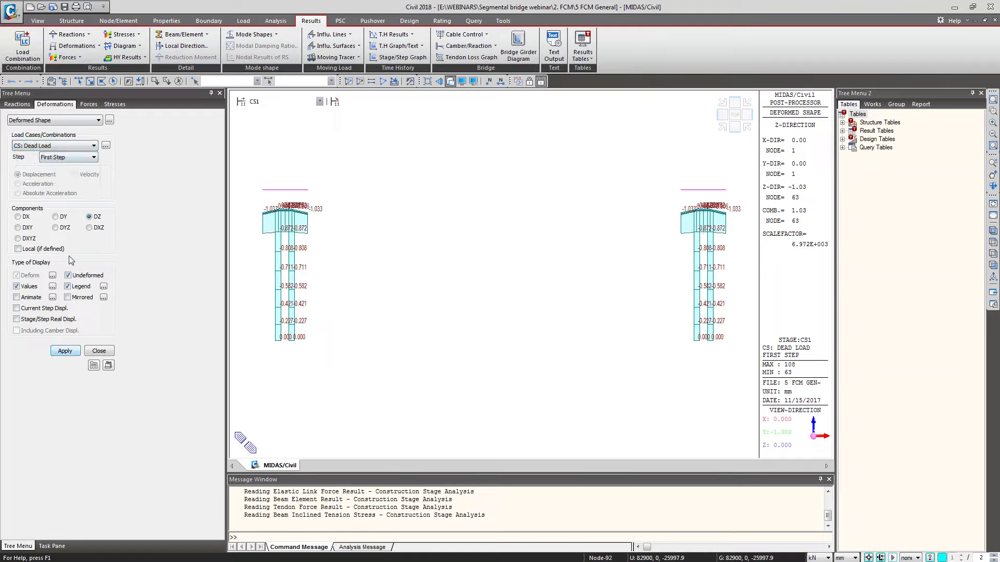
{"action": "left_click", "coordinate": [76, 147]}
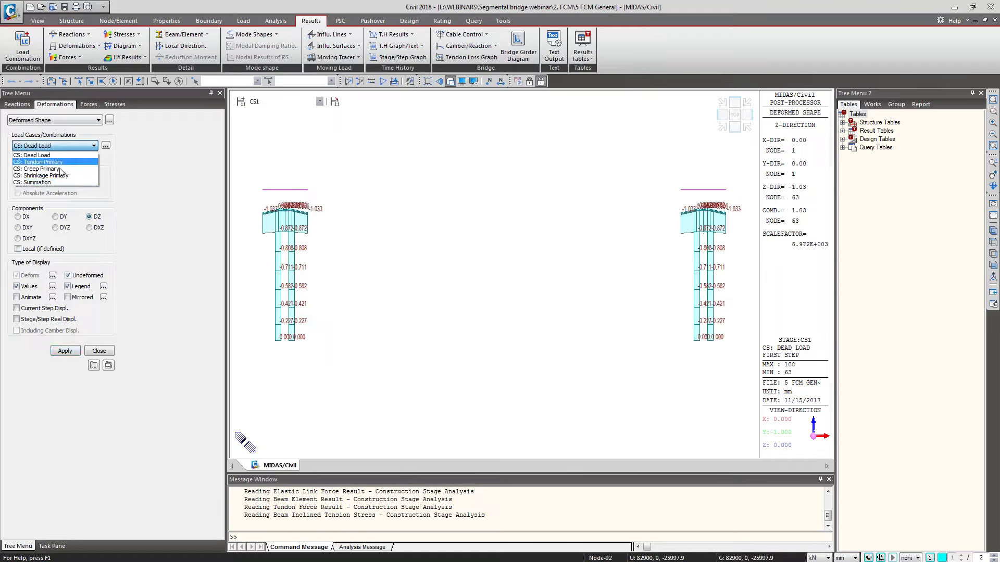
{"action": "left_click", "coordinate": [53, 182]}
{"action": "left_click", "coordinate": [64, 351]}
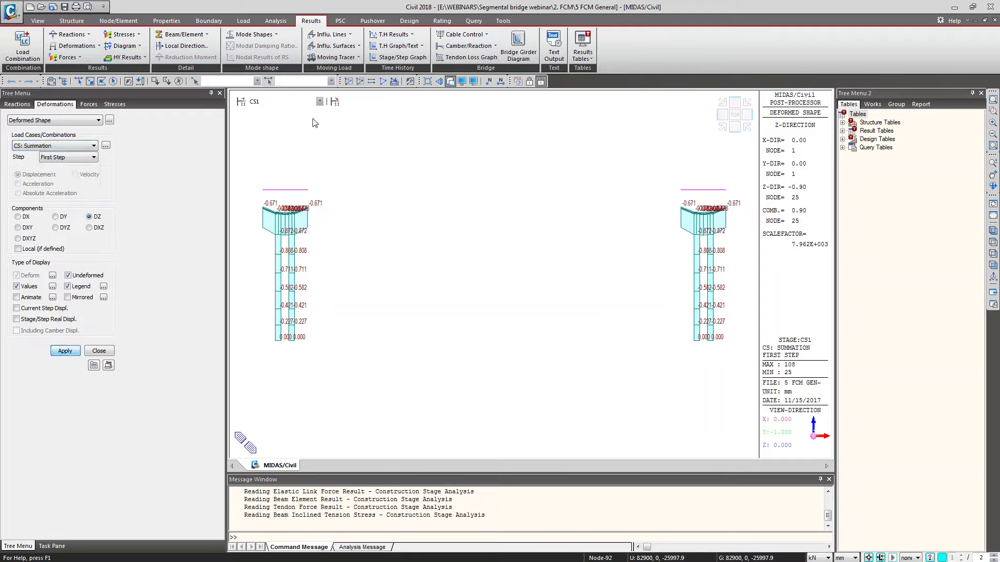
Step: Step the Summation DZ deformed shape through the cantilever construction stages, including CS4 and CS12
{"action": "left_click", "coordinate": [319, 101]}
{"action": "left_click", "coordinate": [290, 123]}
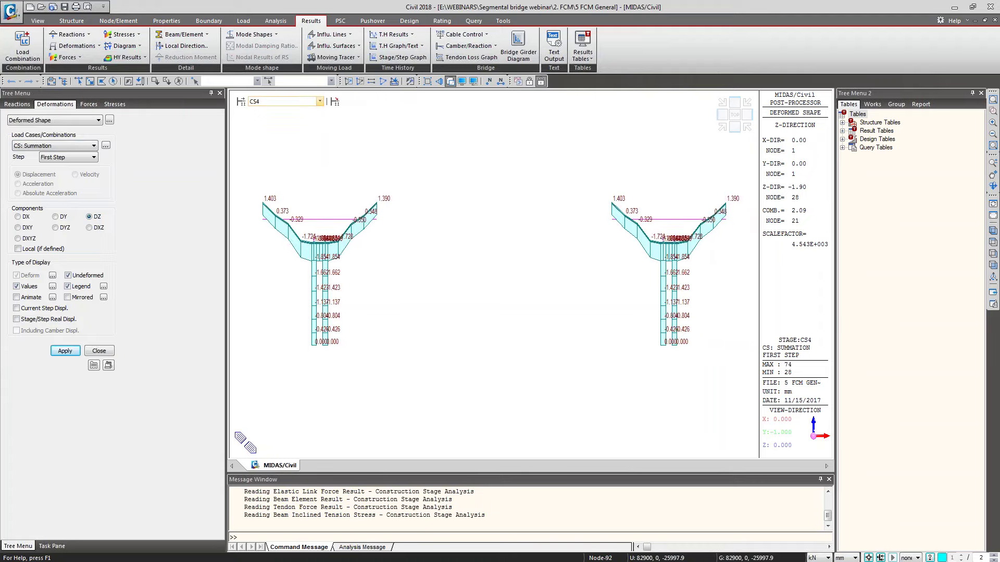
{"action": "left_click", "coordinate": [285, 103]}
{"action": "left_click", "coordinate": [284, 165]}
{"action": "left_click", "coordinate": [287, 101]}
{"action": "left_click", "coordinate": [284, 185]}
Step: Display the CS: Summation DZ deformed shape for construction stages CS14, CS15 and CS16 in turn
{"action": "left_click", "coordinate": [285, 102]}
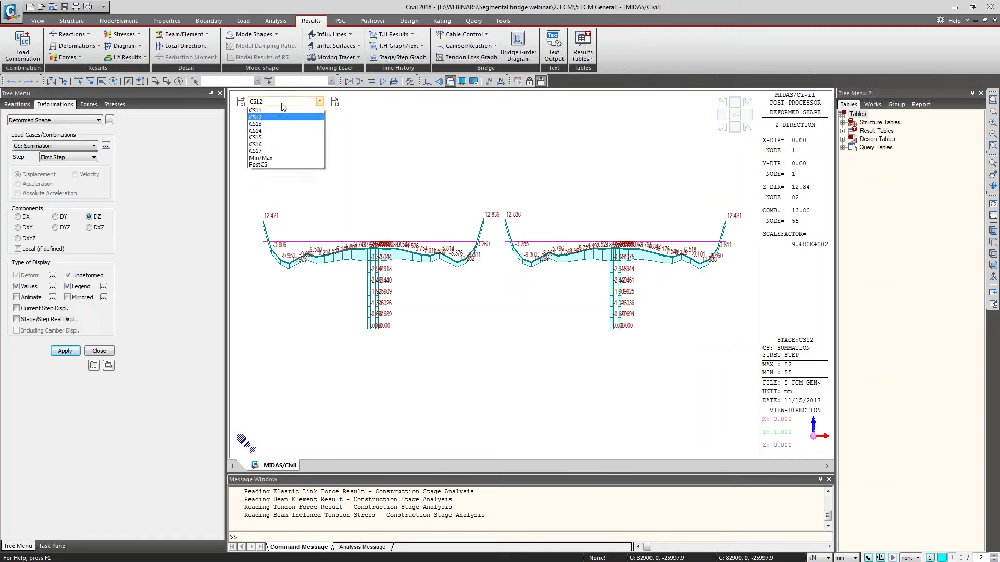
{"action": "left_click", "coordinate": [284, 199]}
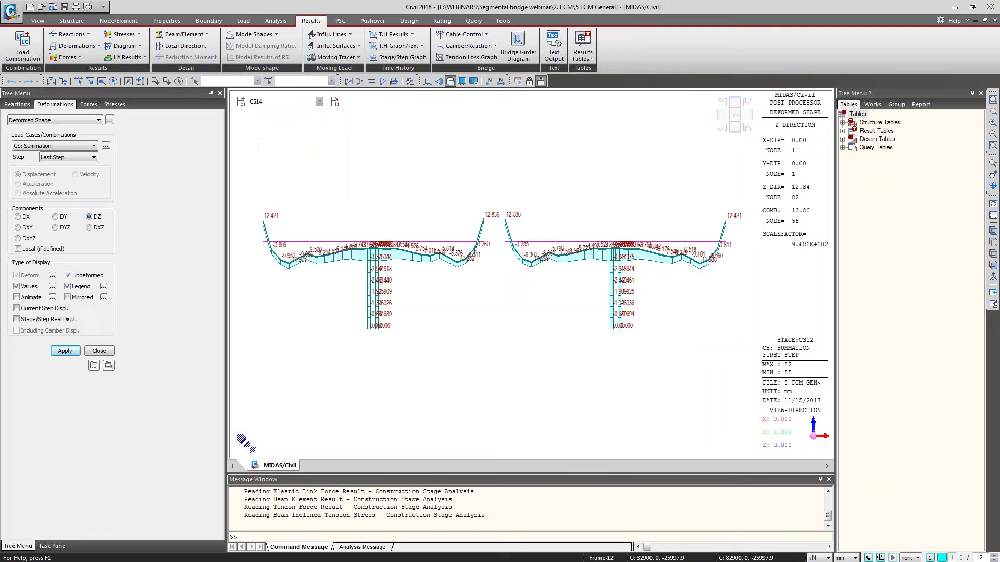
{"action": "left_click", "coordinate": [270, 103]}
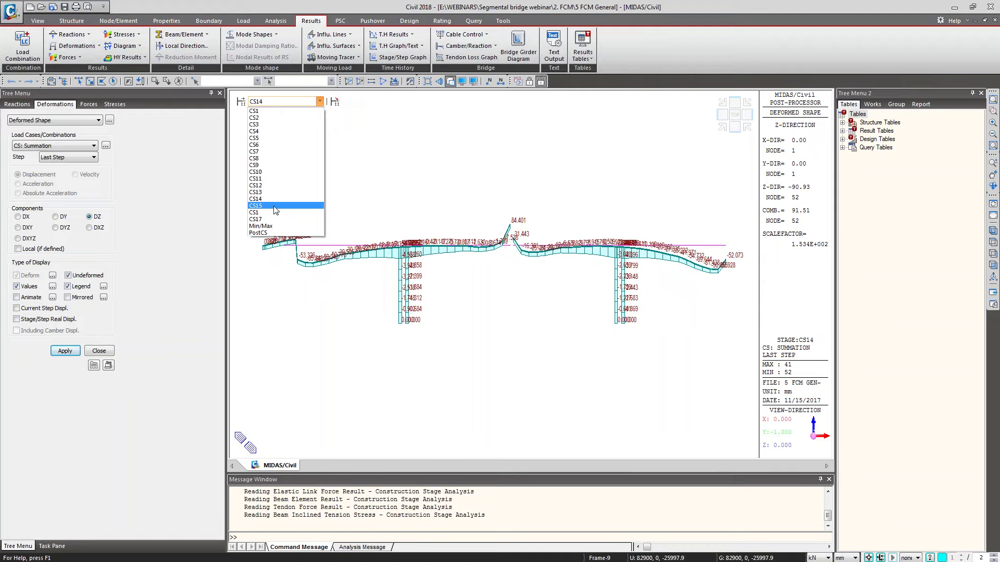
{"action": "left_click", "coordinate": [274, 207]}
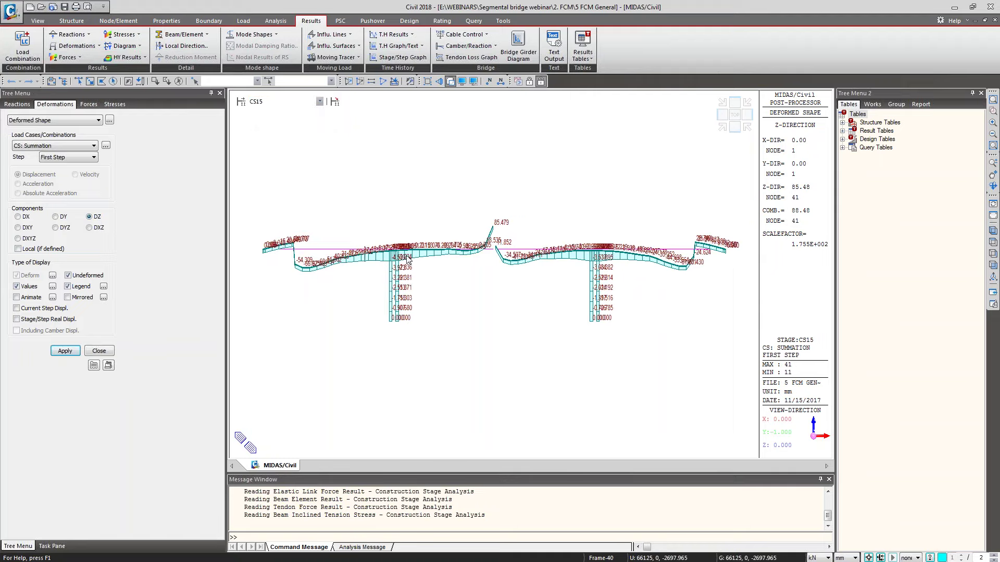
{"action": "left_click", "coordinate": [270, 102]}
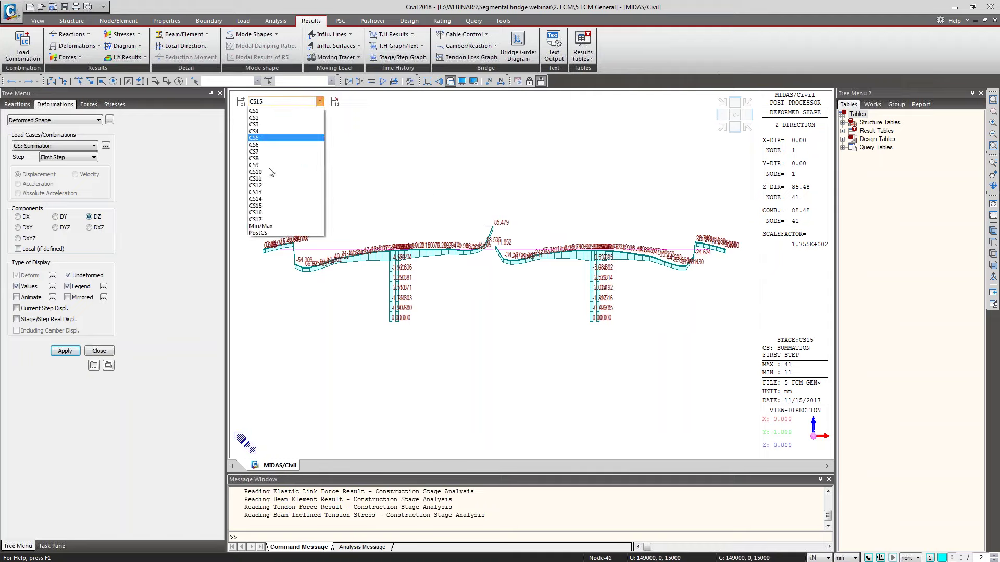
{"action": "left_click", "coordinate": [262, 217]}
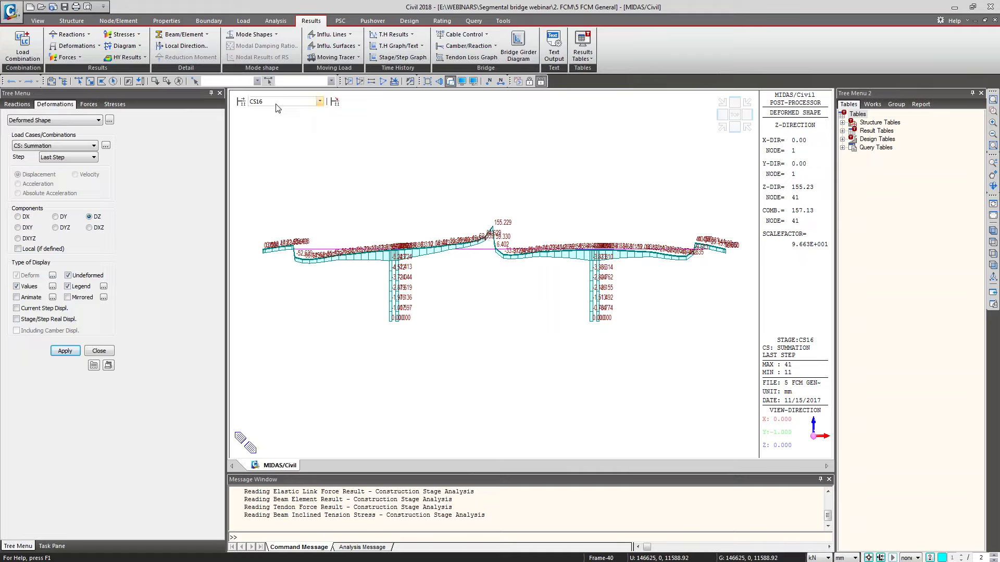
Step: Compare the CS16 DZ deformed shape with the current step displacement option turned on and off
{"action": "left_click", "coordinate": [16, 308]}
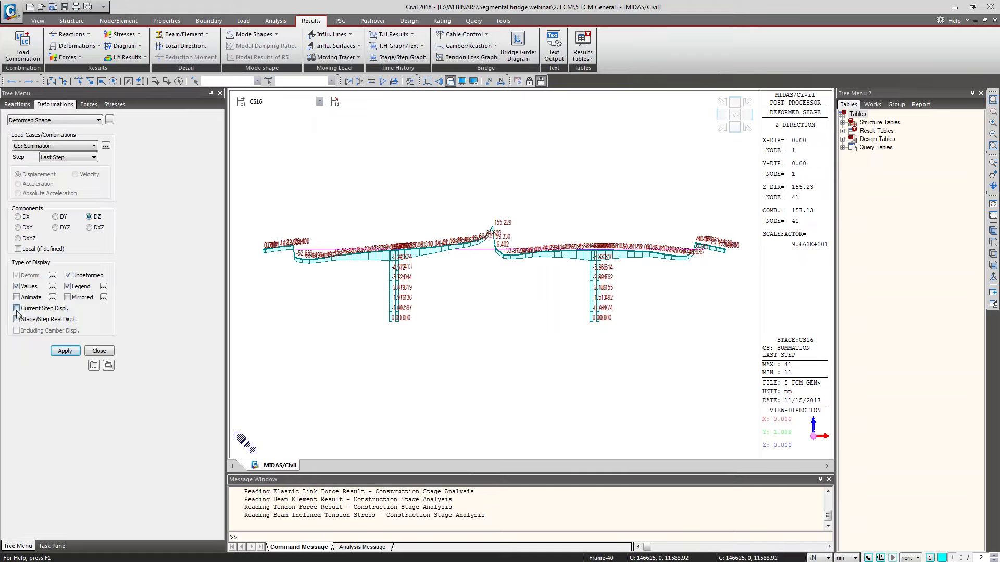
{"action": "left_click", "coordinate": [65, 351]}
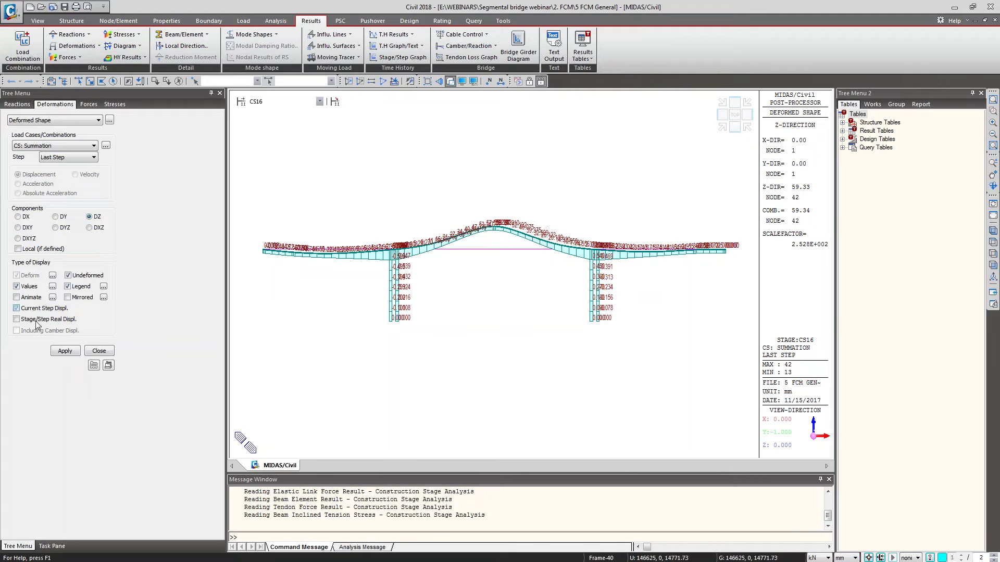
{"action": "left_click", "coordinate": [65, 353]}
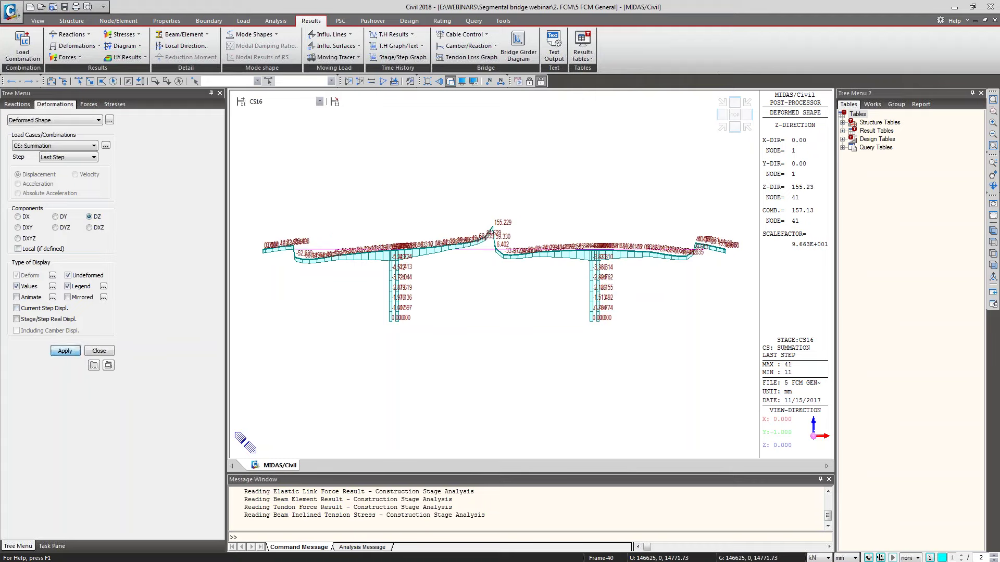
Step: Enable Stage/Step Real Displacement and view the Summation DZ deformed shape for stages CS8, CS11, CS14 and CS15
{"action": "left_click", "coordinate": [17, 320]}
{"action": "left_click", "coordinate": [65, 352]}
{"action": "left_click", "coordinate": [281, 101]}
{"action": "left_click", "coordinate": [270, 156]}
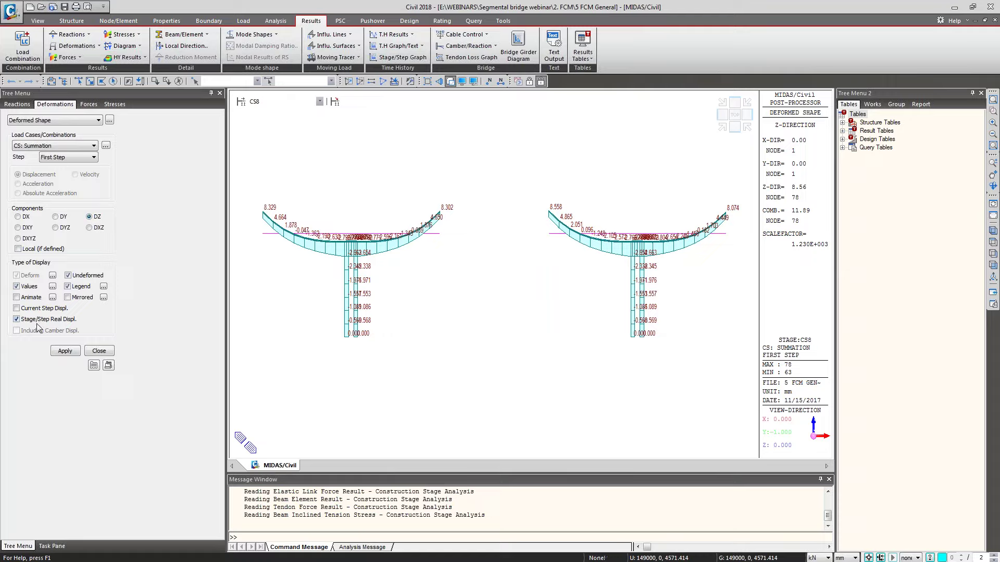
{"action": "left_click", "coordinate": [281, 102]}
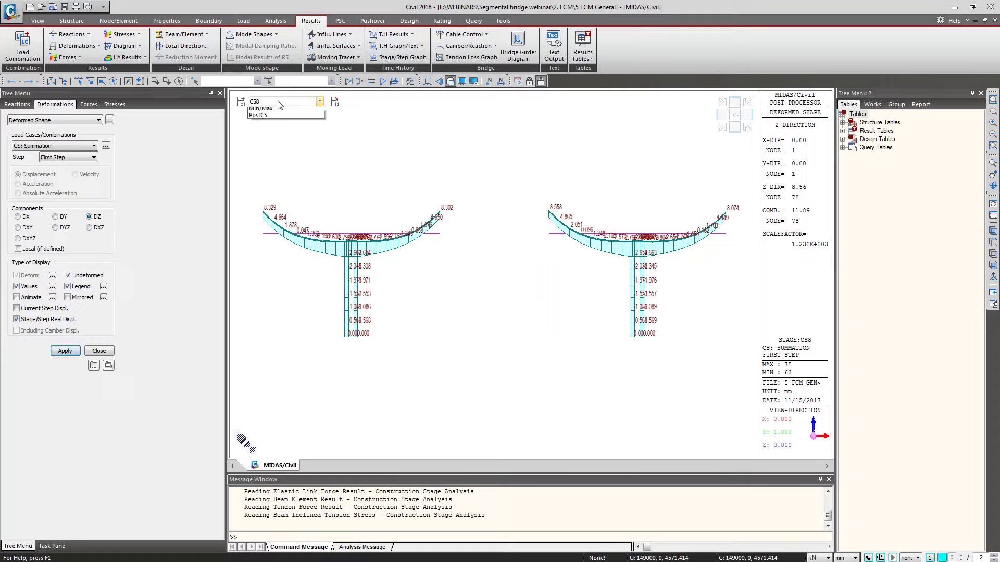
{"action": "left_click", "coordinate": [270, 179]}
{"action": "left_click", "coordinate": [281, 101]}
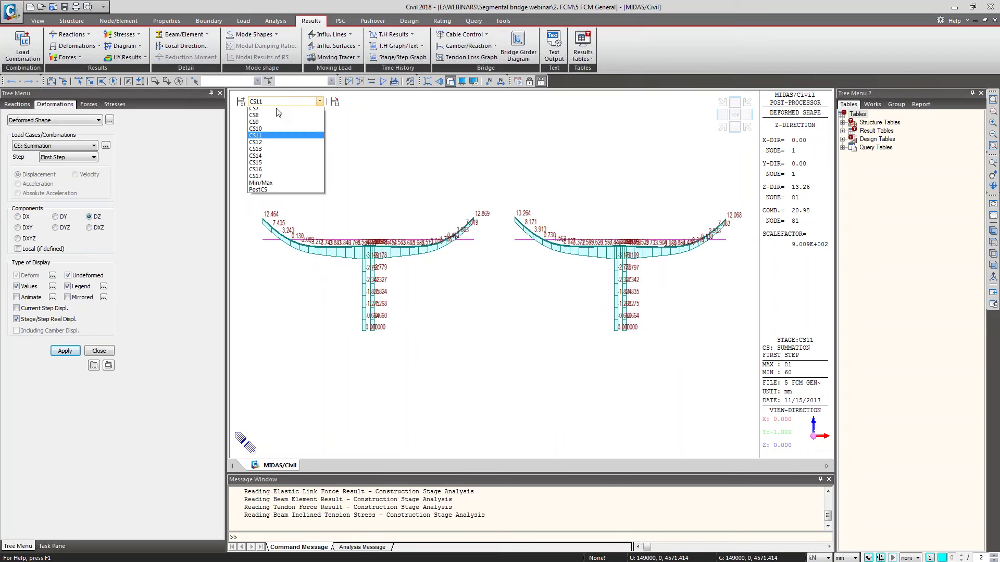
{"action": "left_click", "coordinate": [269, 199]}
{"action": "left_click", "coordinate": [278, 104]}
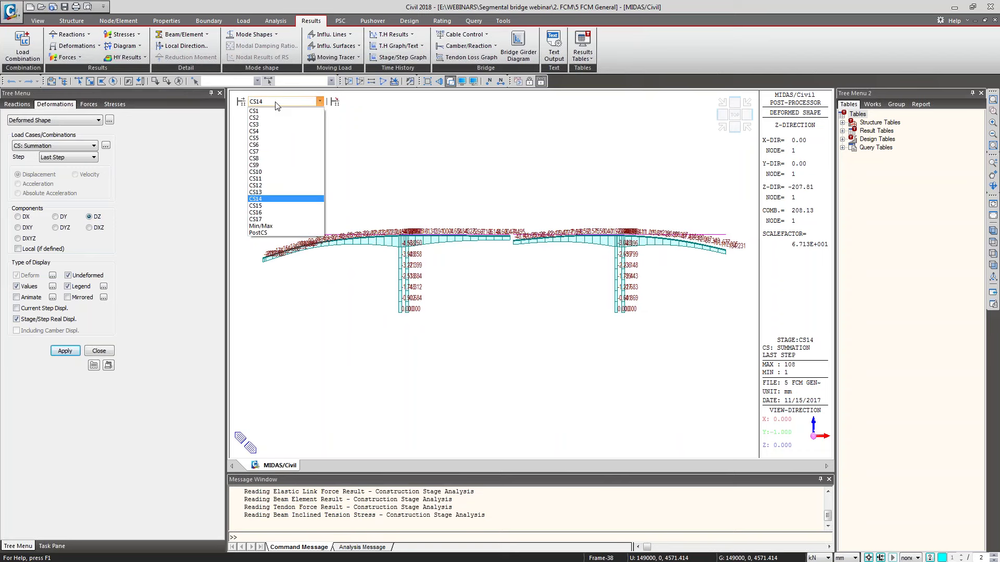
{"action": "left_click", "coordinate": [276, 206]}
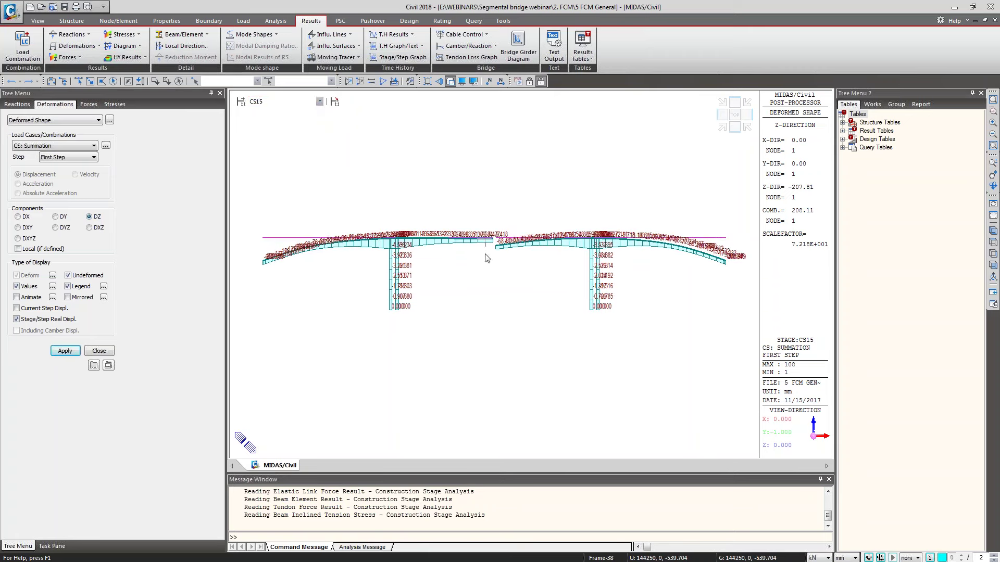
{"action": "mouse_move", "coordinate": [490, 257]}
{"action": "mouse_move", "coordinate": [509, 244]}
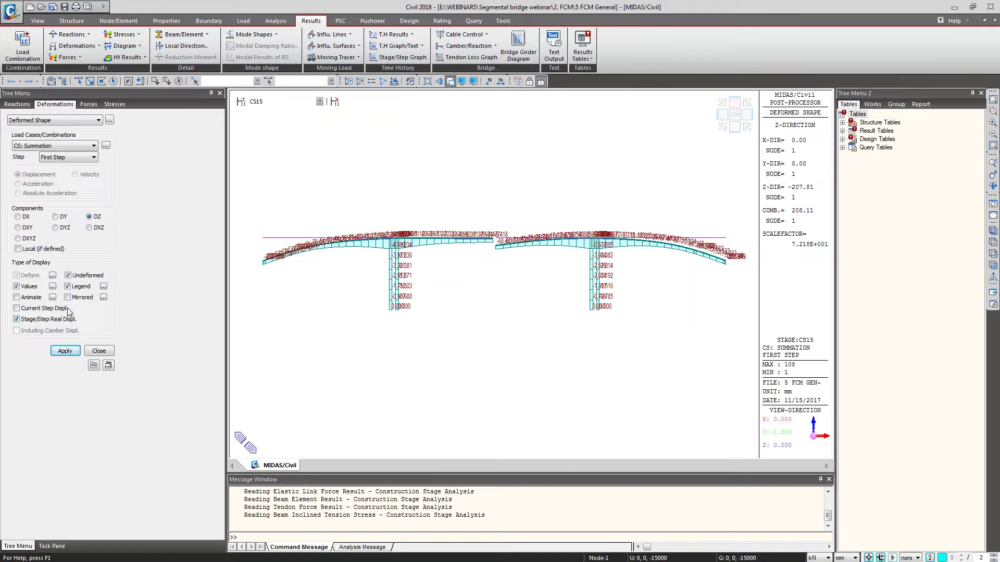
Step: Turn off the Stage/Step Real Displacement option, keep stage CS15 selected and examine the gap between the cantilever ends
{"action": "left_click", "coordinate": [16, 320]}
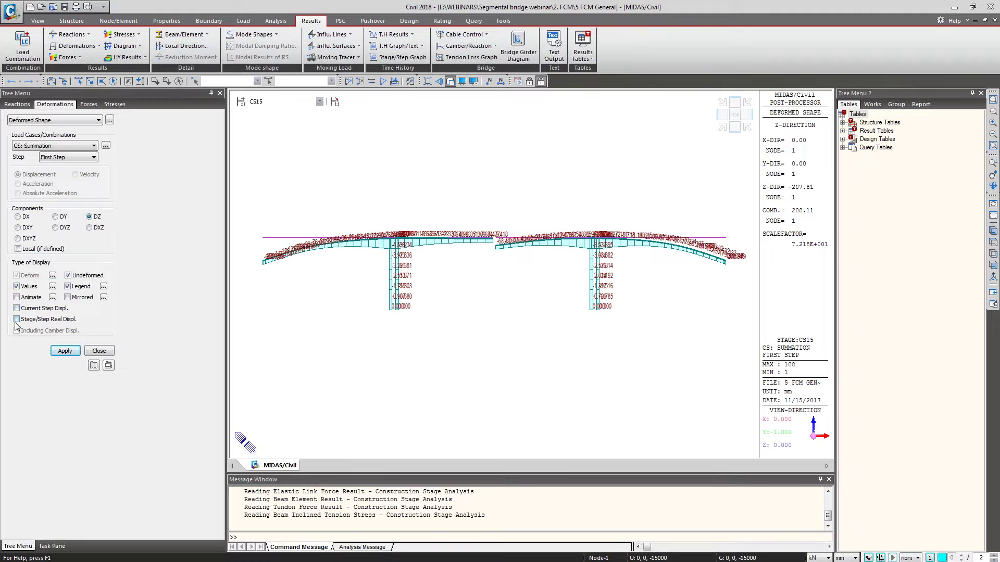
{"action": "left_click", "coordinate": [272, 102]}
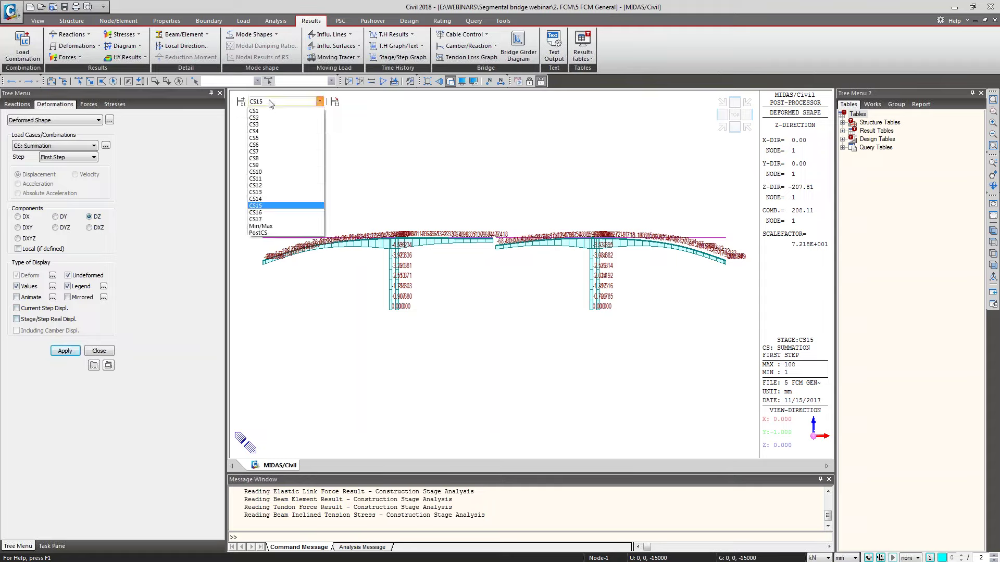
{"action": "left_click", "coordinate": [281, 210]}
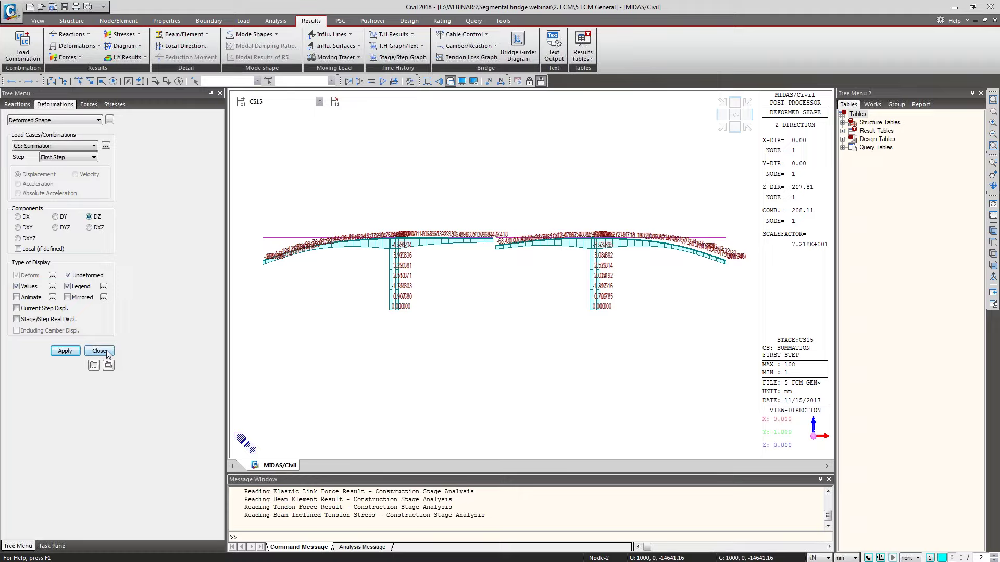
{"action": "mouse_move", "coordinate": [245, 202]}
{"action": "mouse_move", "coordinate": [510, 269]}
Step: Open FCM Camber Control, review its bridge girder, support node and key-segment group settings, and cancel without changes
{"action": "left_click", "coordinate": [467, 46]}
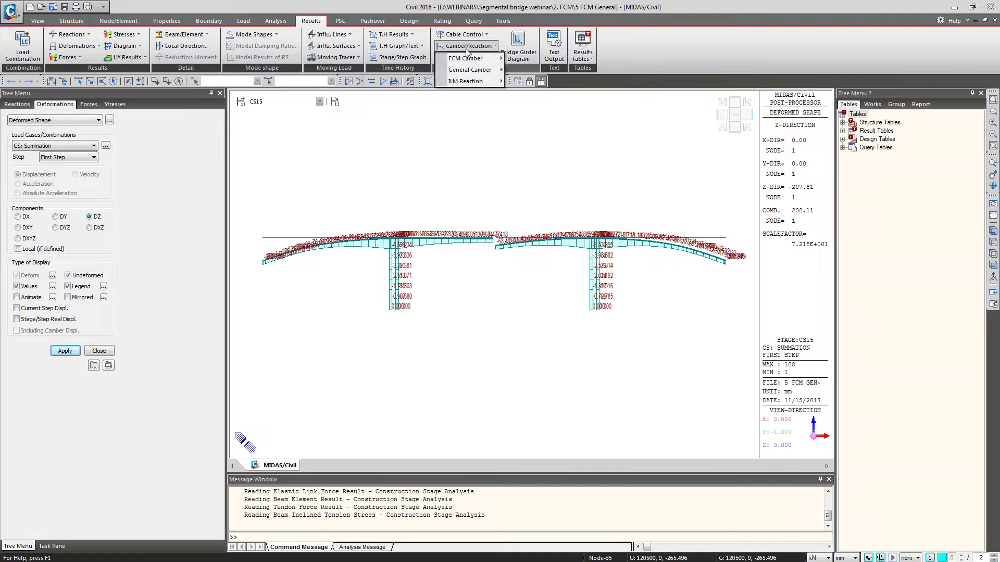
{"action": "mouse_move", "coordinate": [467, 61]}
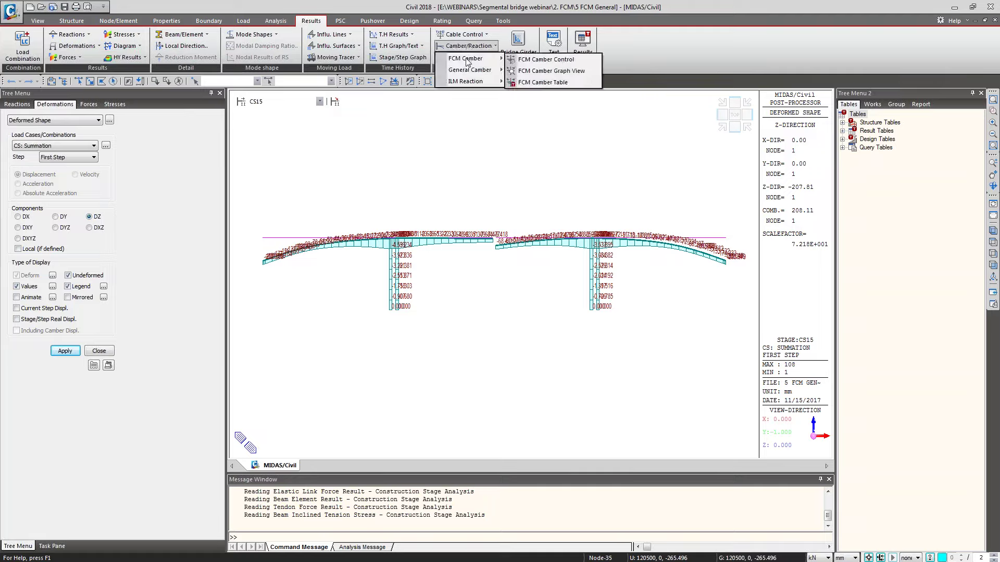
{"action": "left_click", "coordinate": [535, 60]}
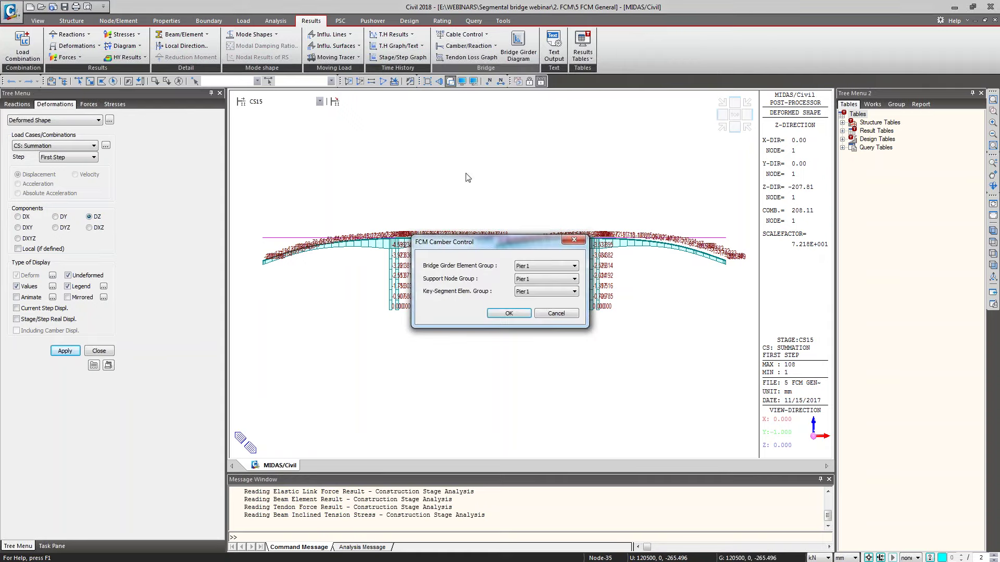
{"action": "left_click_drag", "start_coordinate": [473, 242], "coordinate": [375, 135]}
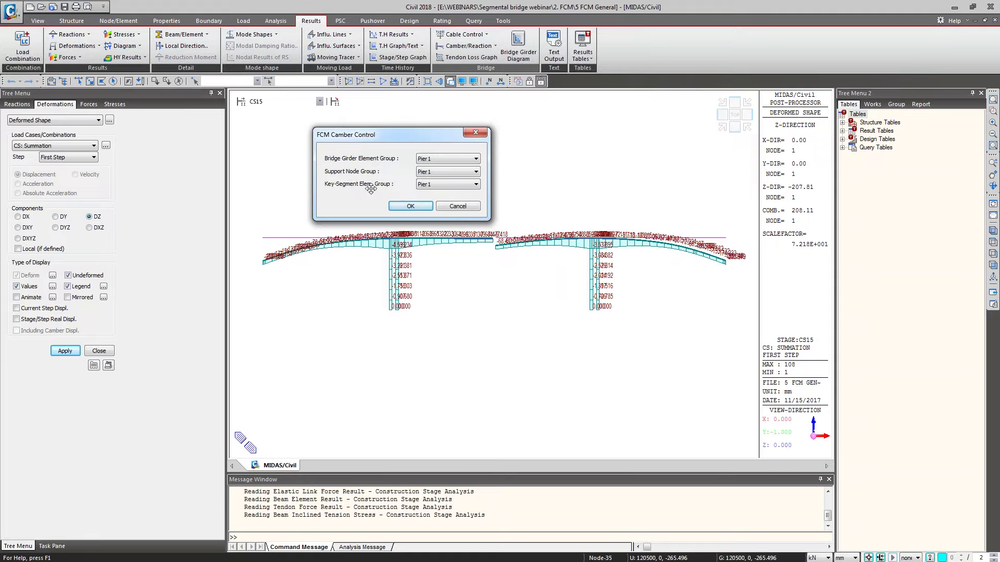
{"action": "left_click", "coordinate": [458, 206]}
Step: Close the deformed shape settings, return to preprocessing mode and create a structure group named Bridge Girder
{"action": "left_click", "coordinate": [100, 351]}
{"action": "left_click", "coordinate": [60, 105]}
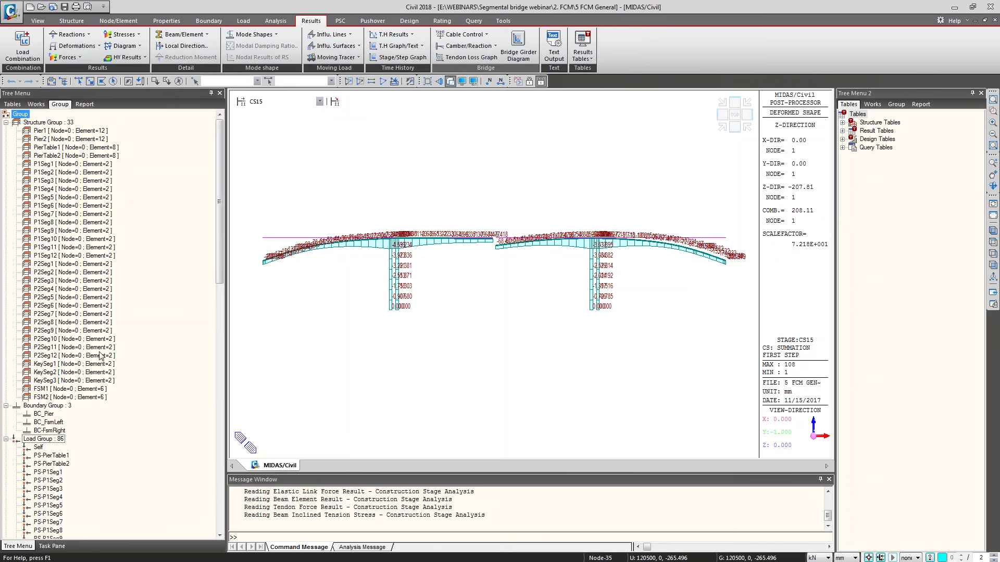
{"action": "left_click", "coordinate": [530, 81]}
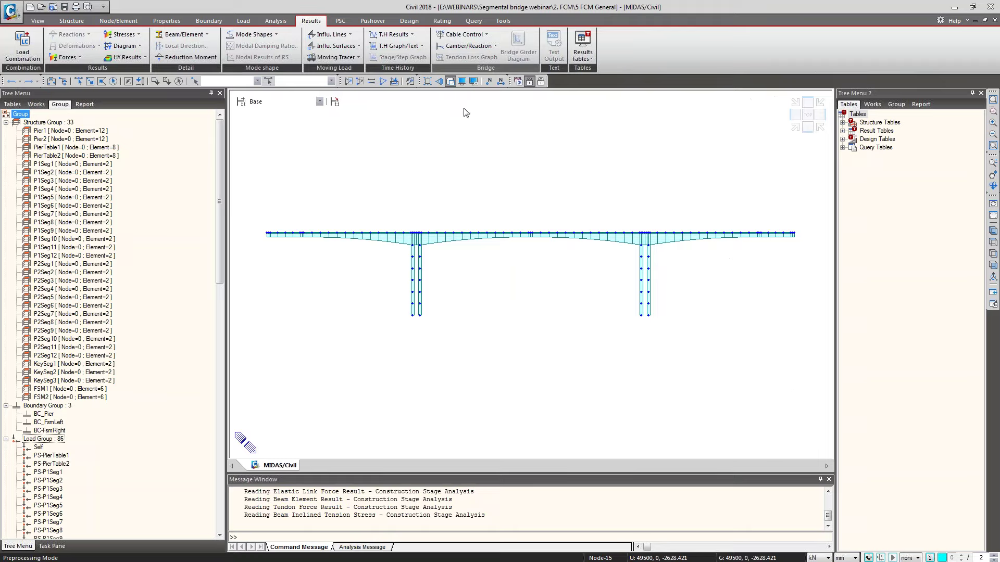
{"action": "right_click", "coordinate": [45, 122]}
{"action": "left_click", "coordinate": [71, 132]}
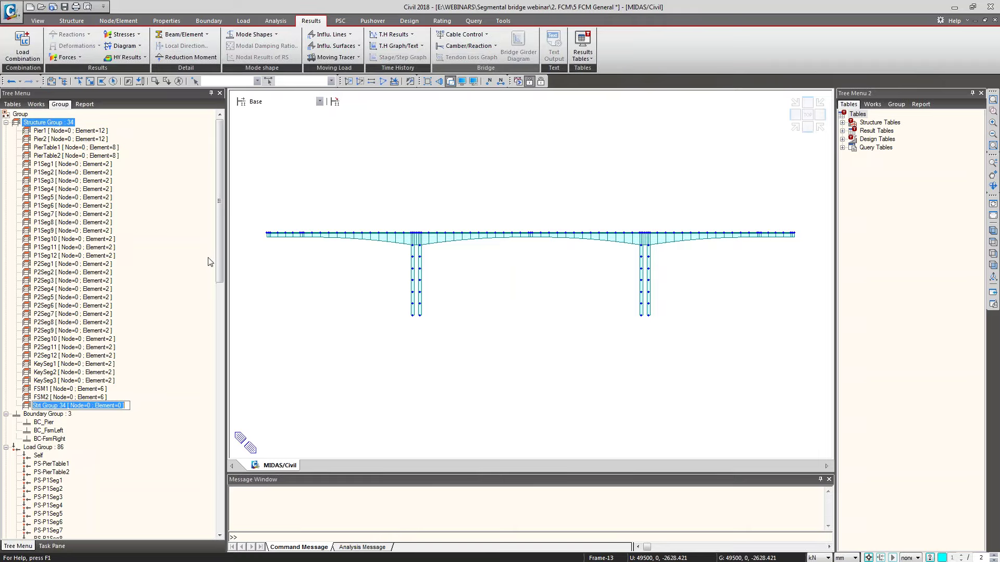
{"action": "type", "text": "Bridge Girde"}
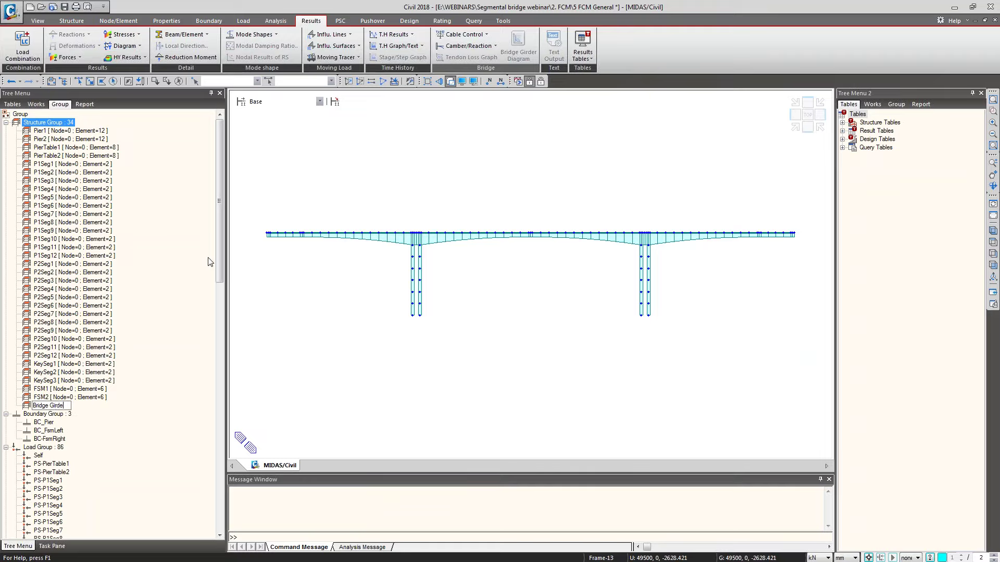
{"action": "key", "text": "Return"}
Step: Show the model as a wireframe, assign all horizontal girder nodes and elements to the Bridge Girder group, and check its selection
{"action": "left_click", "coordinate": [317, 301]}
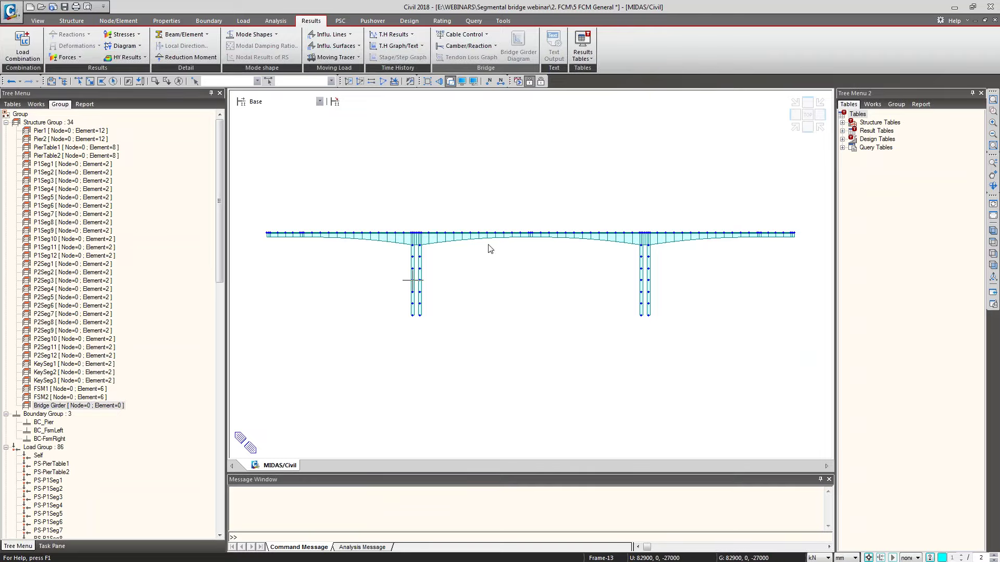
{"action": "left_click", "coordinate": [450, 81]}
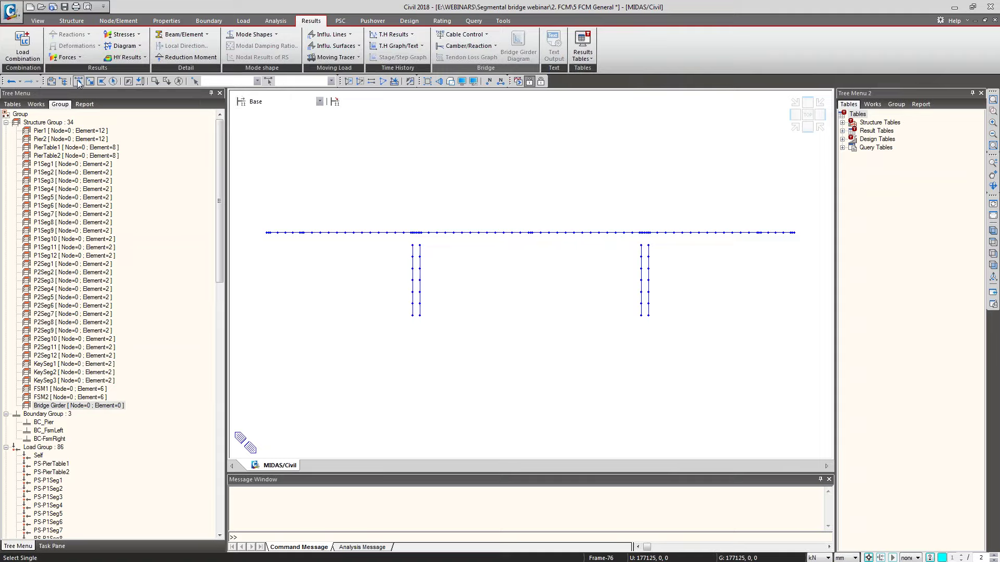
{"action": "left_click", "coordinate": [81, 81]}
{"action": "left_click_drag", "start_coordinate": [255, 223], "coordinate": [811, 233]}
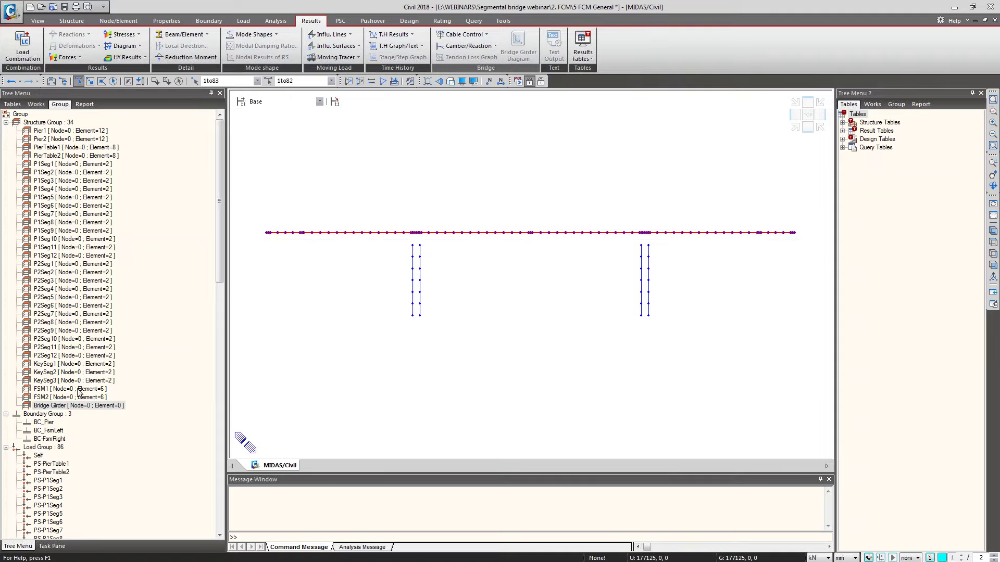
{"action": "left_click", "coordinate": [83, 407]}
{"action": "left_click_drag", "start_coordinate": [82, 409], "coordinate": [327, 311]}
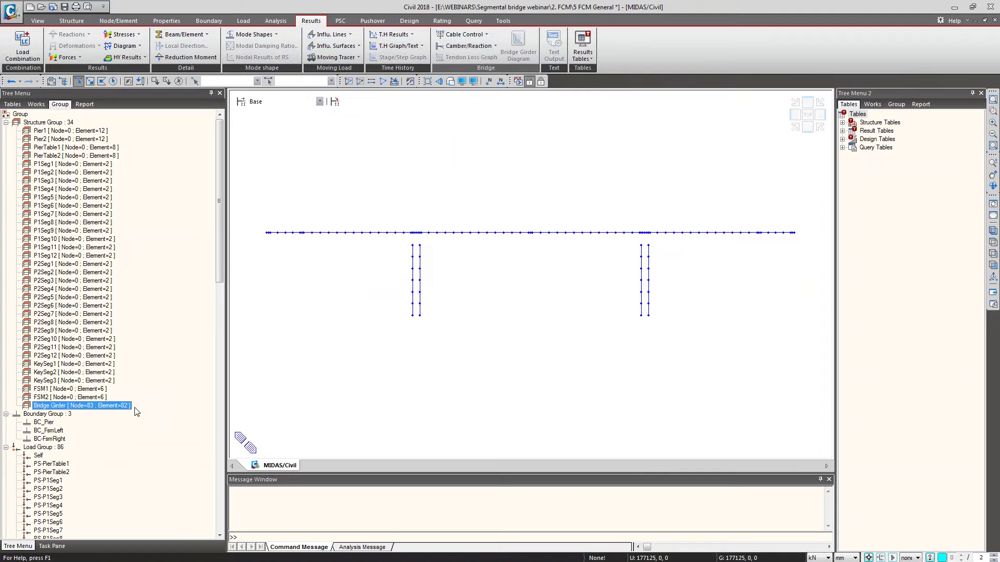
{"action": "double_click", "coordinate": [94, 407]}
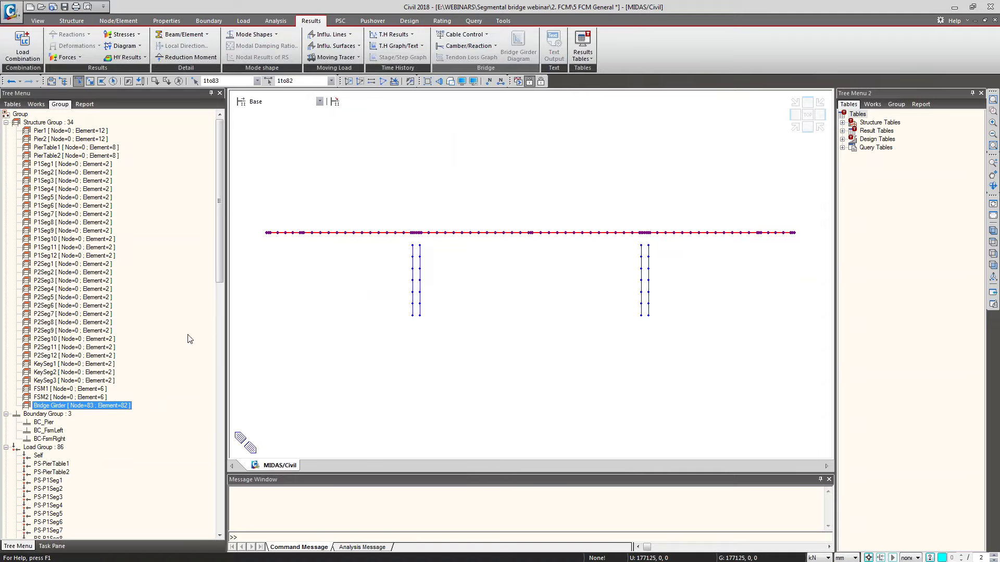
{"action": "left_click", "coordinate": [267, 312]}
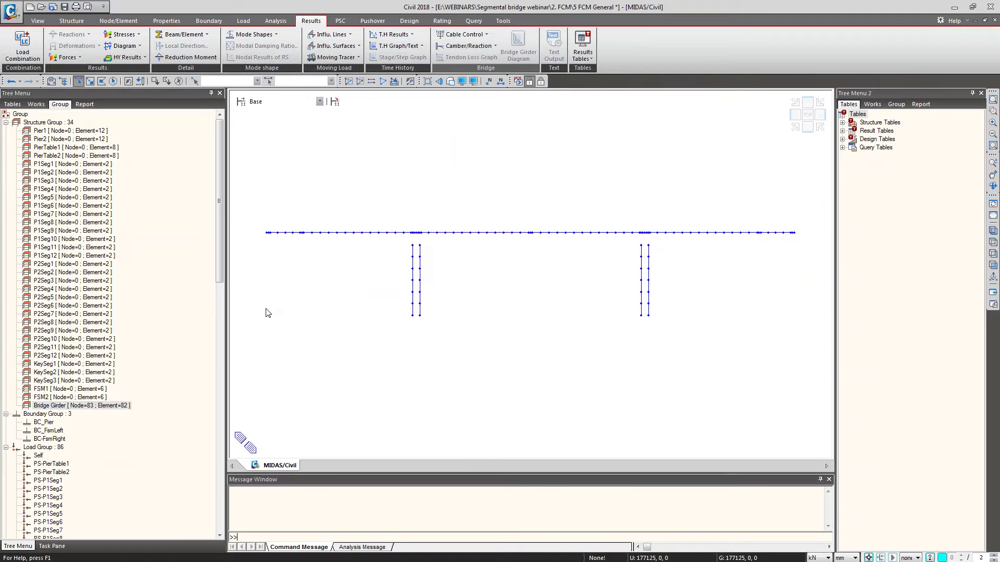
Step: Create another structure group named Support Nodes
{"action": "right_click", "coordinate": [49, 123]}
{"action": "left_click", "coordinate": [67, 126]}
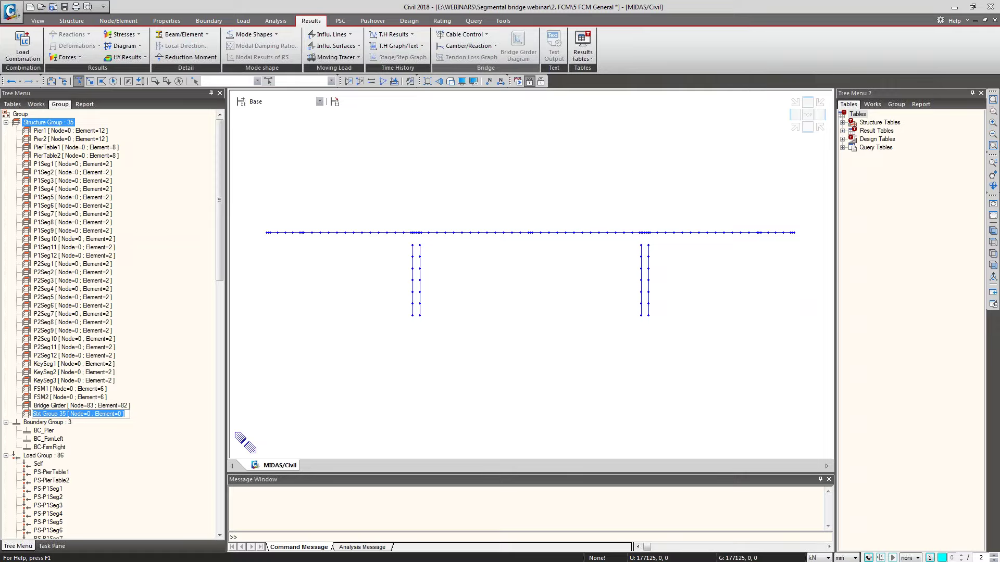
{"action": "type", "text": "S"}
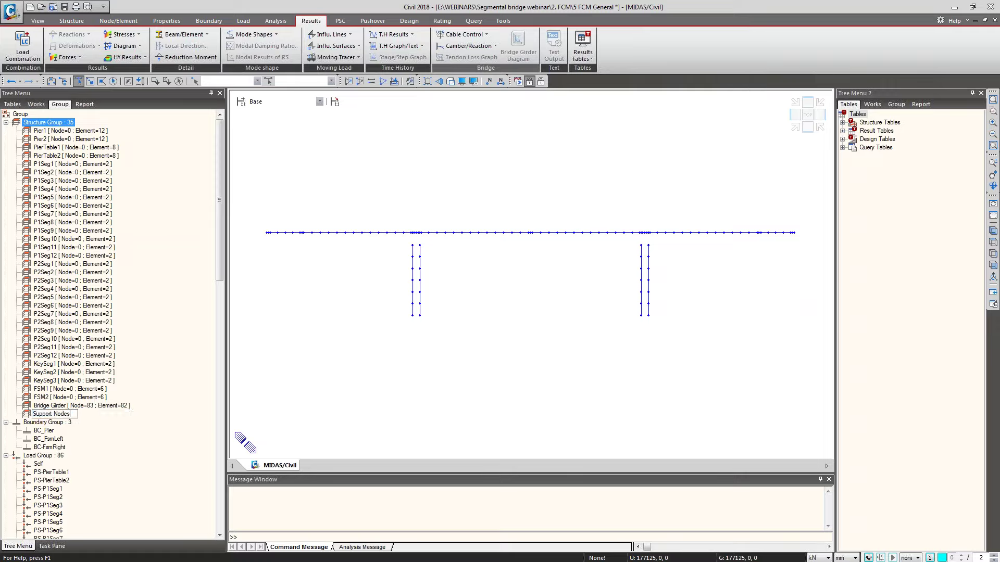
{"action": "type", "text": "upport Nodes"}
{"action": "key", "text": "Return"}
{"action": "scroll", "coordinate": [415, 272], "scroll_direction": "up", "scroll_amount": 5}
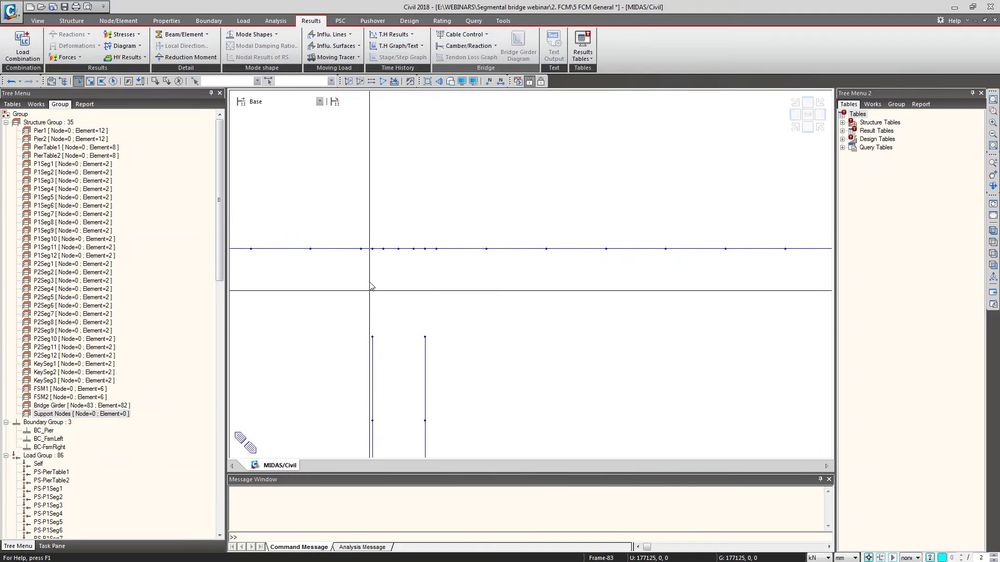
Step: Select the four girder nodes directly above the columns of both piers
{"action": "left_click", "coordinate": [373, 249]}
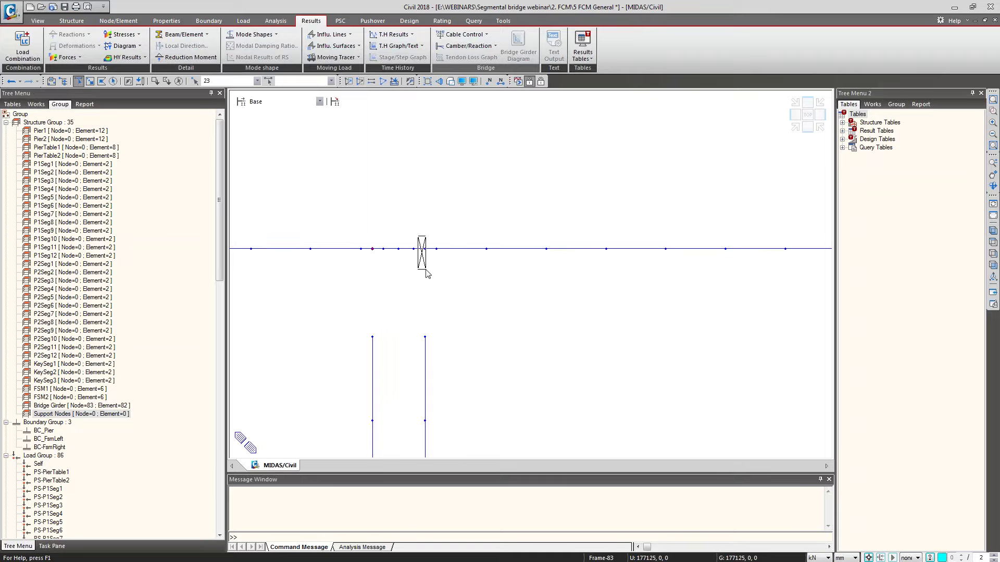
{"action": "left_click", "coordinate": [425, 250]}
{"action": "scroll", "coordinate": [720, 173], "scroll_direction": "down", "scroll_amount": 5}
{"action": "scroll", "coordinate": [587, 265], "scroll_direction": "up", "scroll_amount": 5}
{"action": "left_click", "coordinate": [432, 211]}
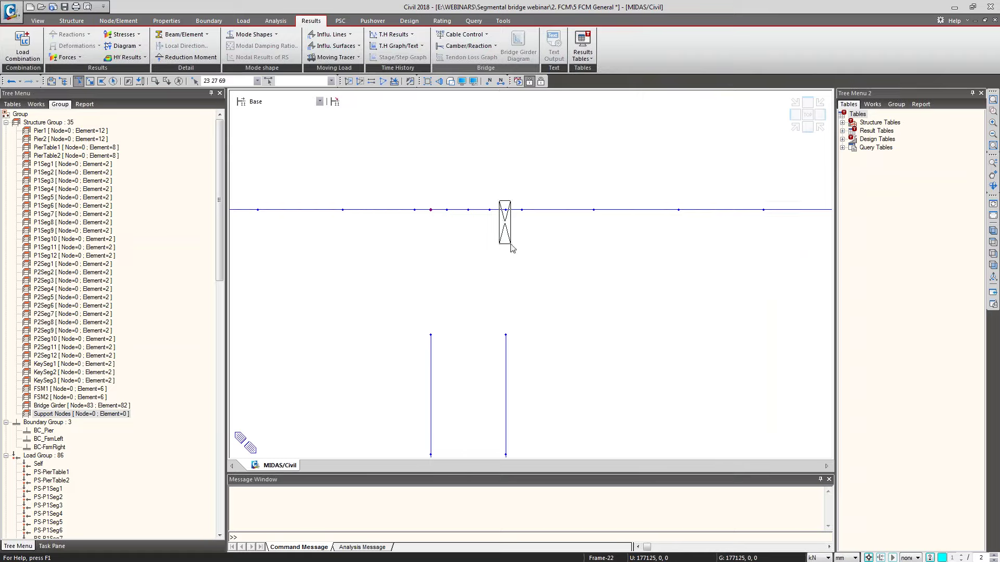
{"action": "left_click", "coordinate": [500, 210]}
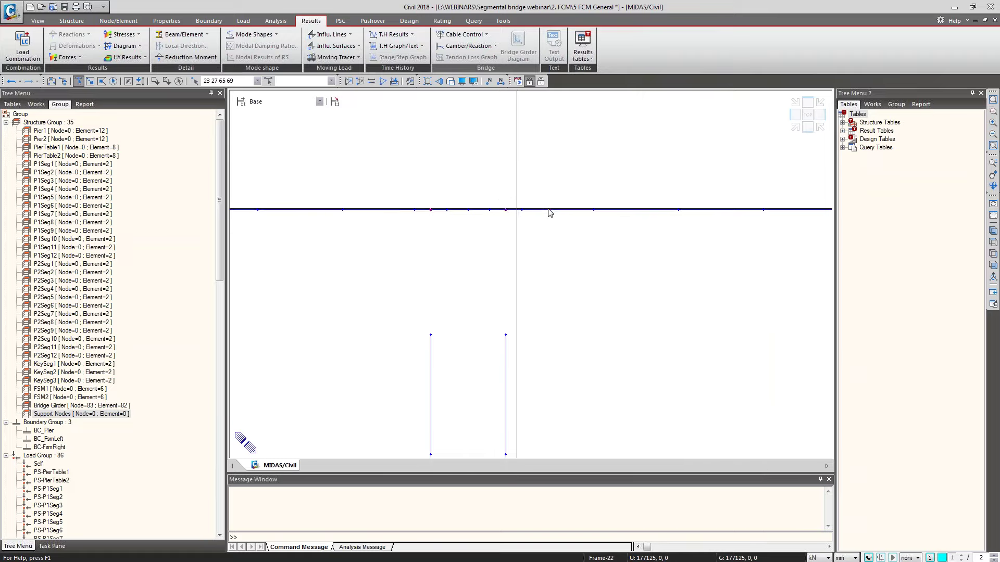
Step: Add the girder's two end nodes to the selection and assign all selected nodes to the Support Nodes group
{"action": "scroll", "coordinate": [729, 209], "scroll_direction": "down", "scroll_amount": 5}
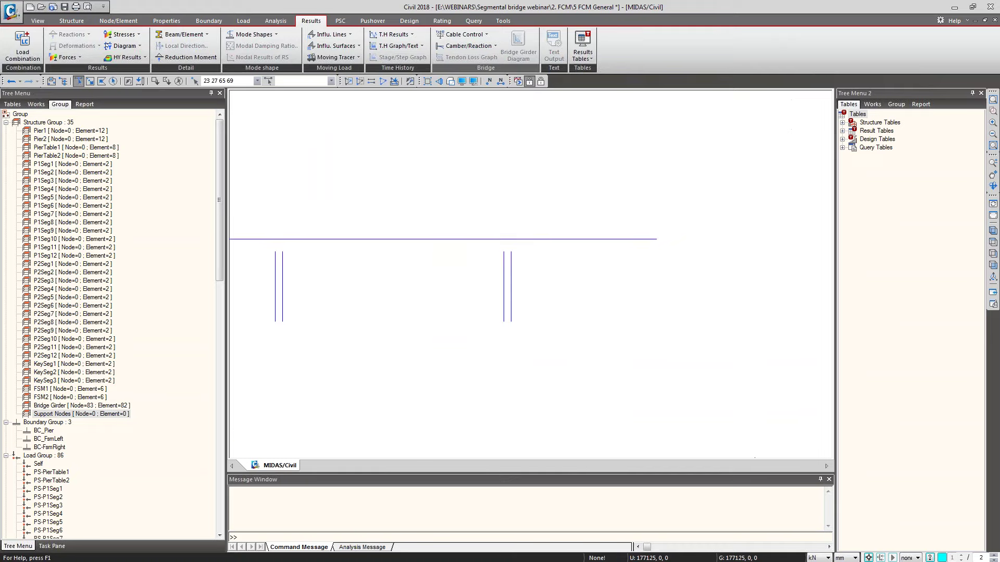
{"action": "scroll", "coordinate": [663, 246], "scroll_direction": "up", "scroll_amount": 5}
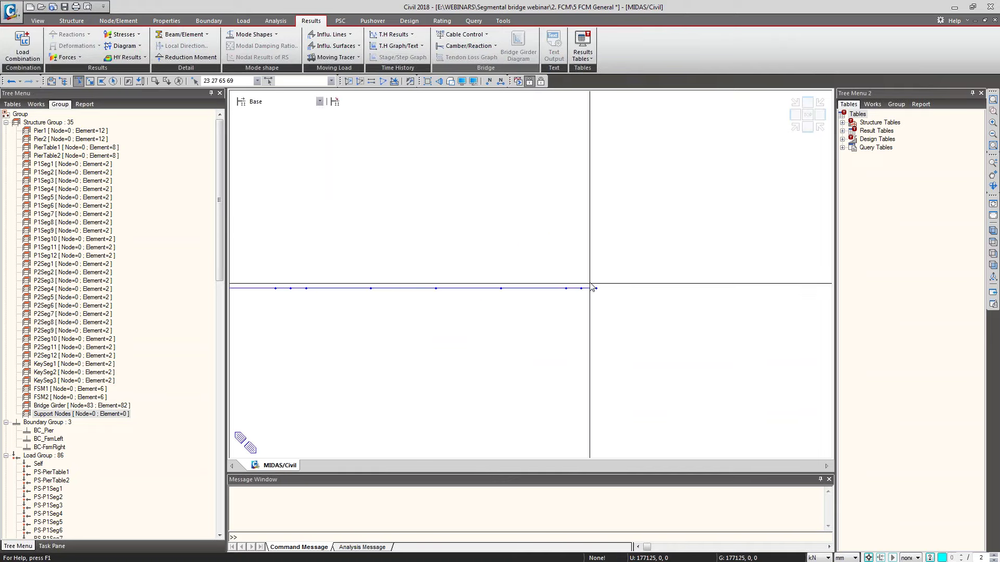
{"action": "scroll", "coordinate": [636, 322], "scroll_direction": "down", "scroll_amount": 5}
{"action": "left_click", "coordinate": [267, 239]}
{"action": "scroll", "coordinate": [307, 237], "scroll_direction": "up", "scroll_amount": 5}
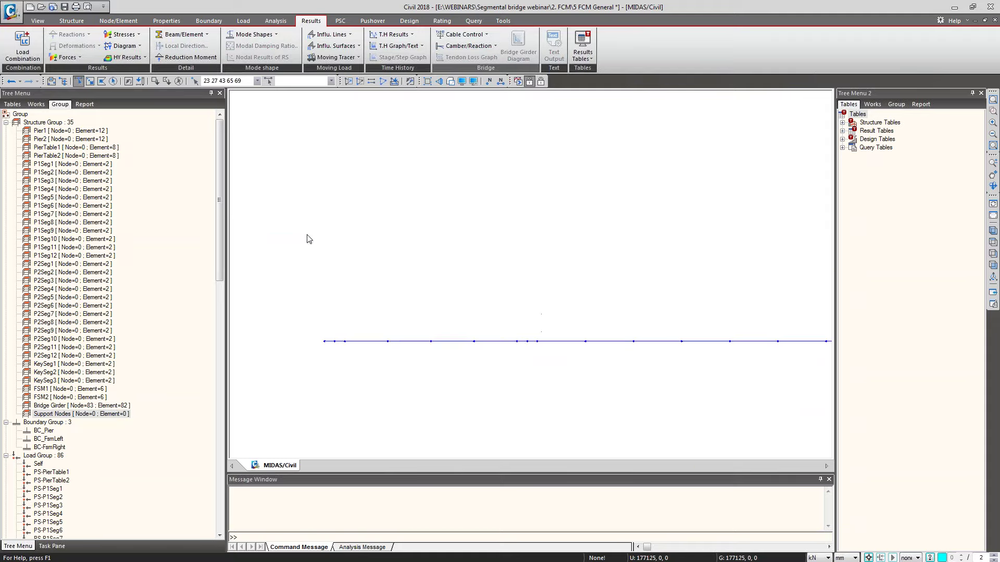
{"action": "left_click_drag", "start_coordinate": [298, 315], "coordinate": [331, 363]}
{"action": "scroll", "coordinate": [554, 177], "scroll_direction": "down", "scroll_amount": 5}
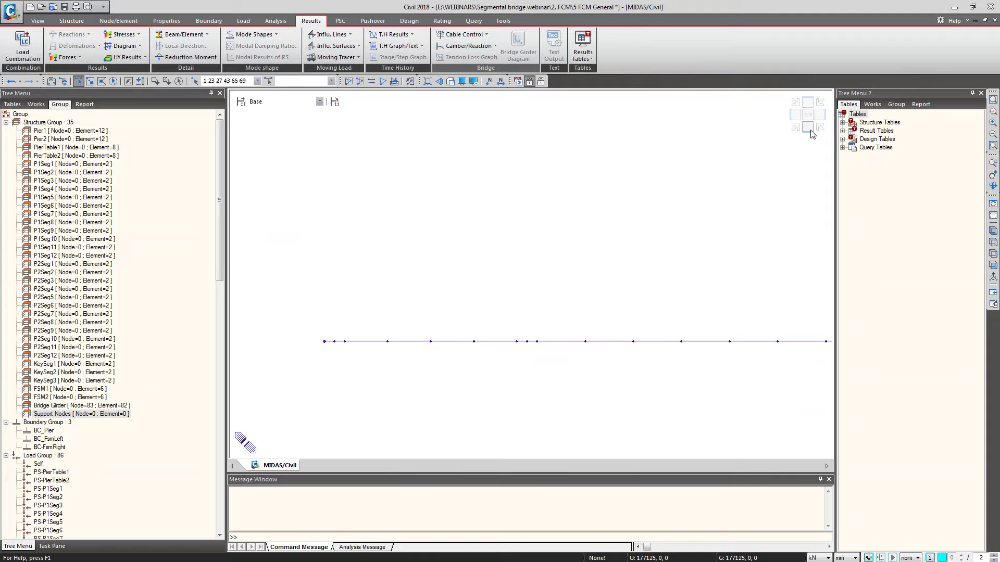
{"action": "left_click_drag", "start_coordinate": [114, 419], "coordinate": [404, 295]}
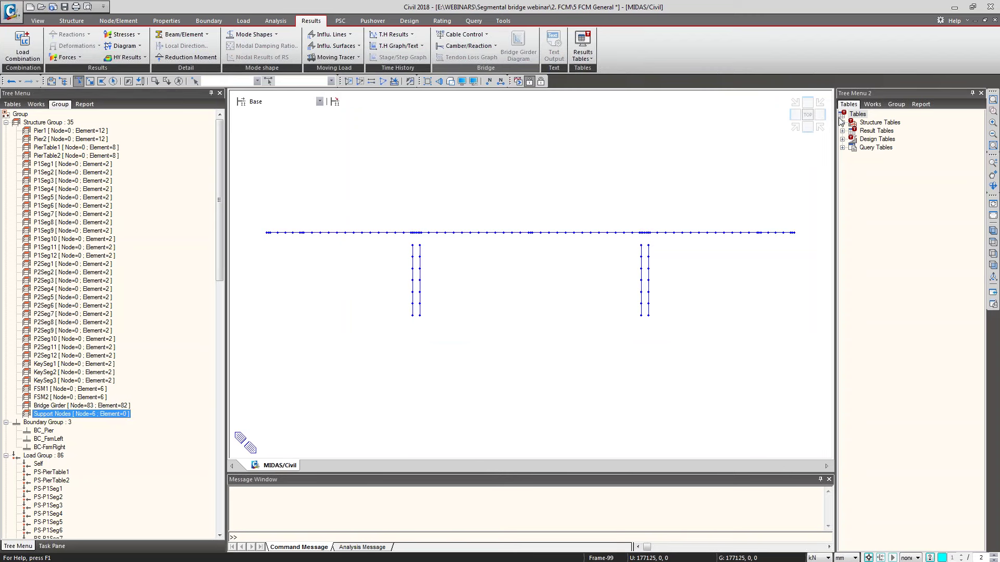
Step: Display the model's defined supports to check their locations, and hide the support symbols again
{"action": "left_click", "coordinate": [872, 104]}
{"action": "double_click", "coordinate": [885, 242]}
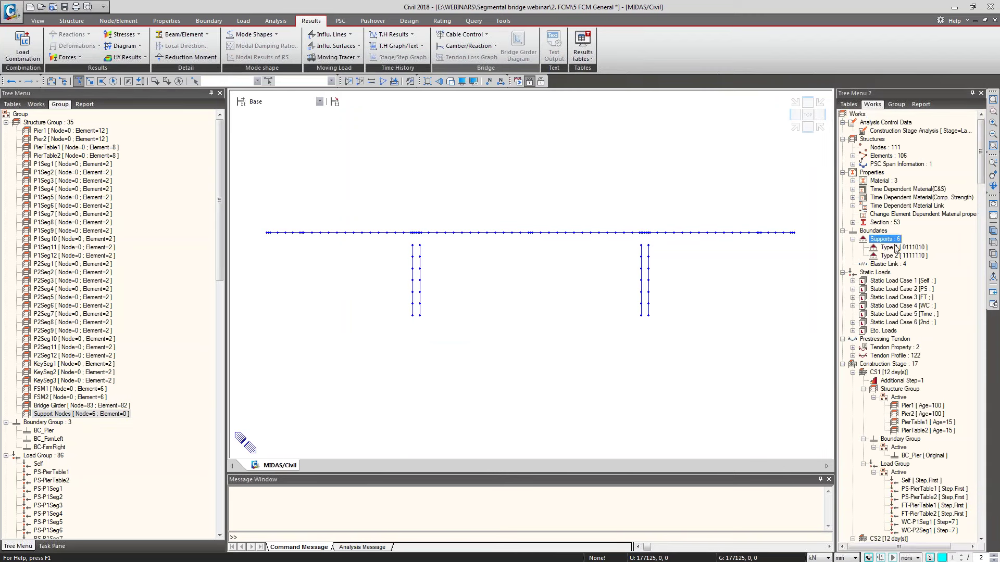
{"action": "right_click", "coordinate": [904, 247]}
{"action": "left_click", "coordinate": [901, 383]}
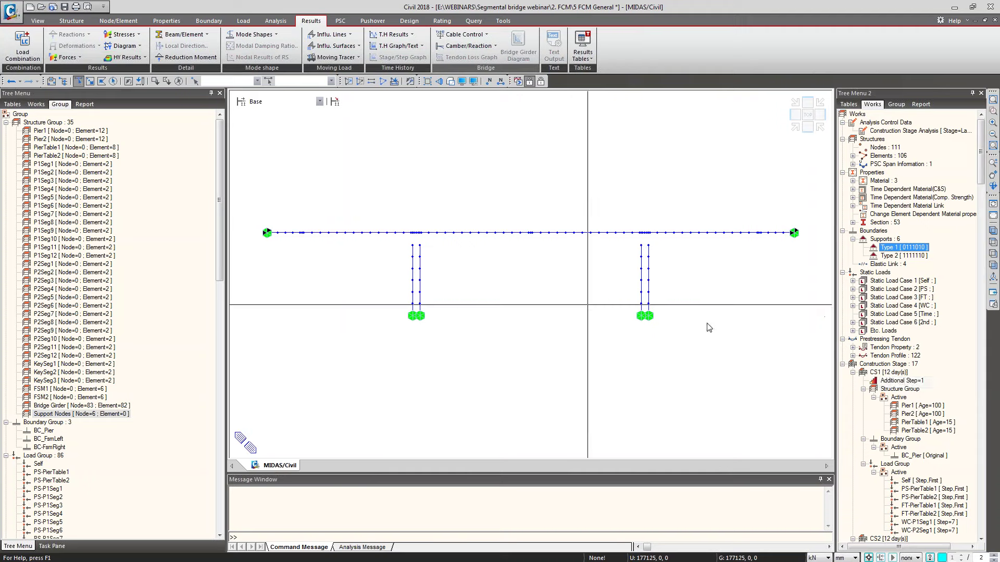
{"action": "right_click", "coordinate": [897, 249]}
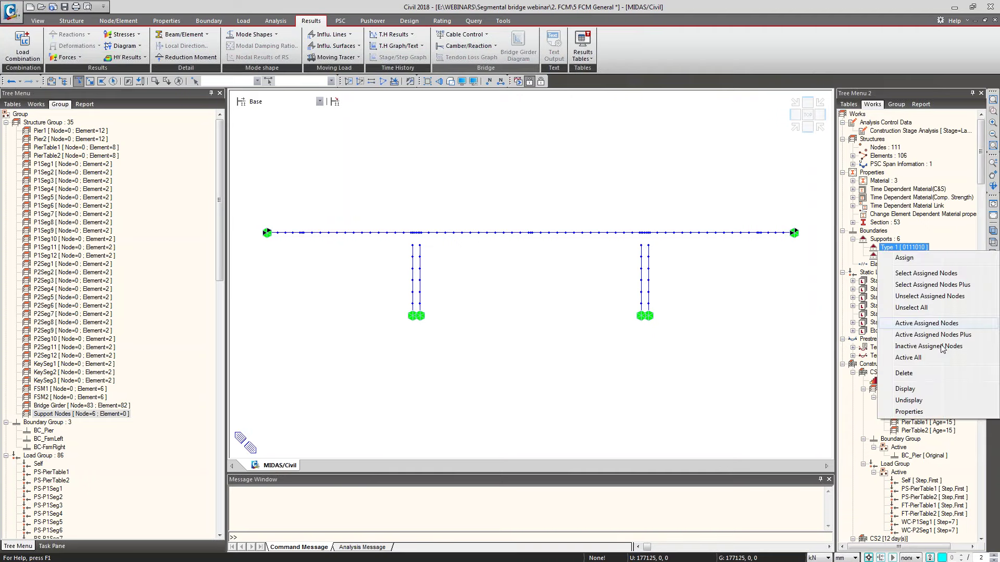
{"action": "left_click", "coordinate": [909, 401]}
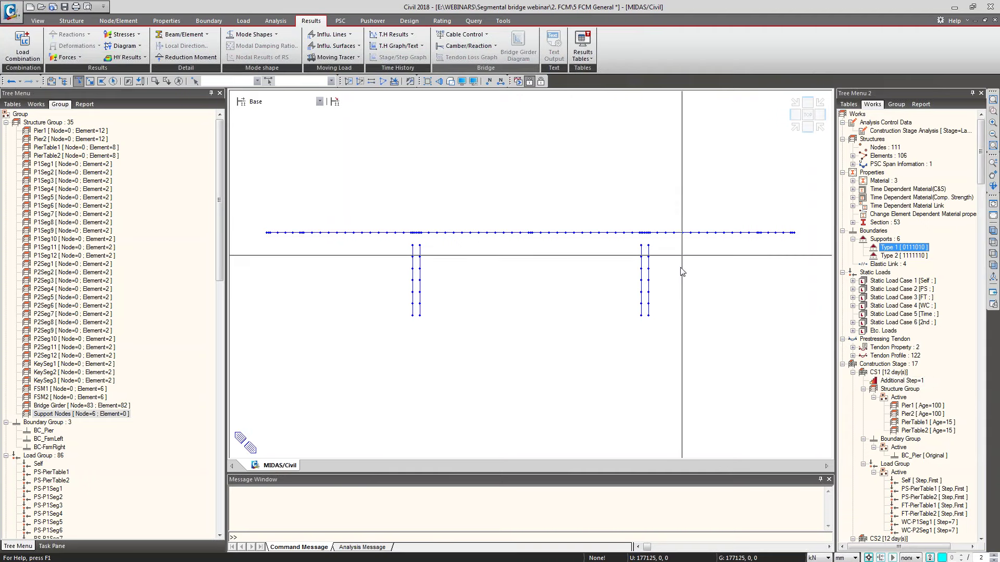
Step: Create a structure group named Key segments
{"action": "right_click", "coordinate": [45, 122]}
{"action": "left_click", "coordinate": [57, 129]}
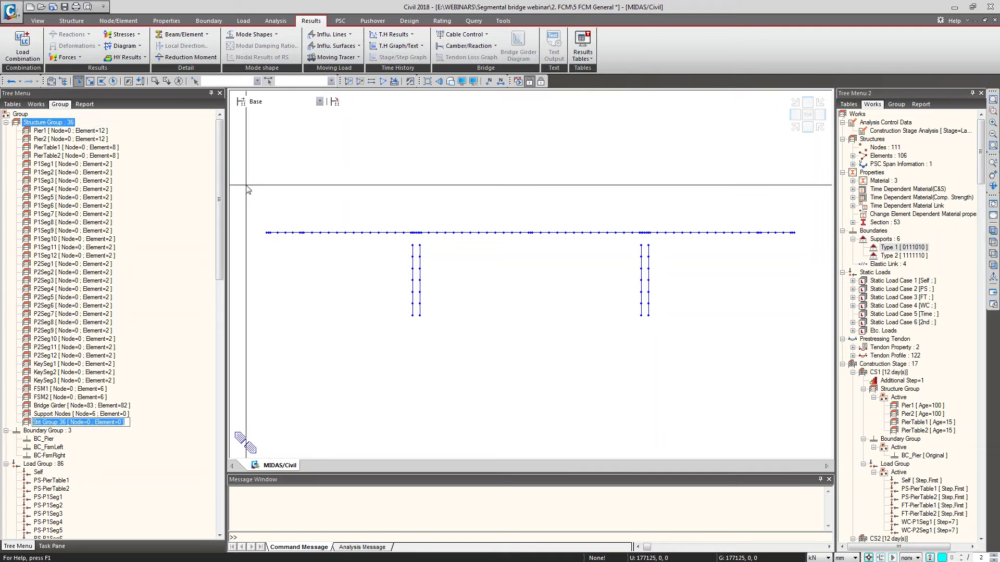
{"action": "type", "text": "Key segments"}
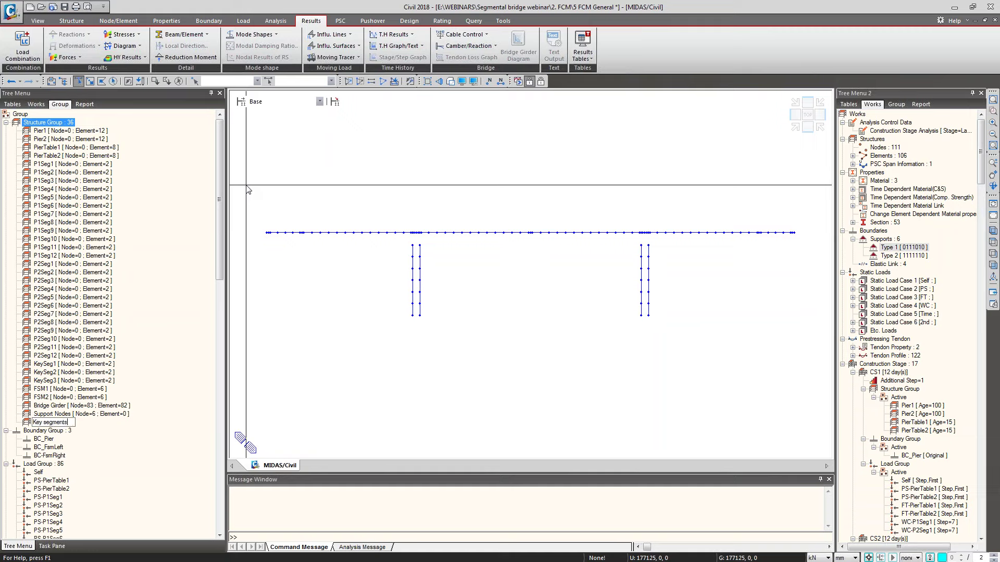
{"action": "key", "text": "Return"}
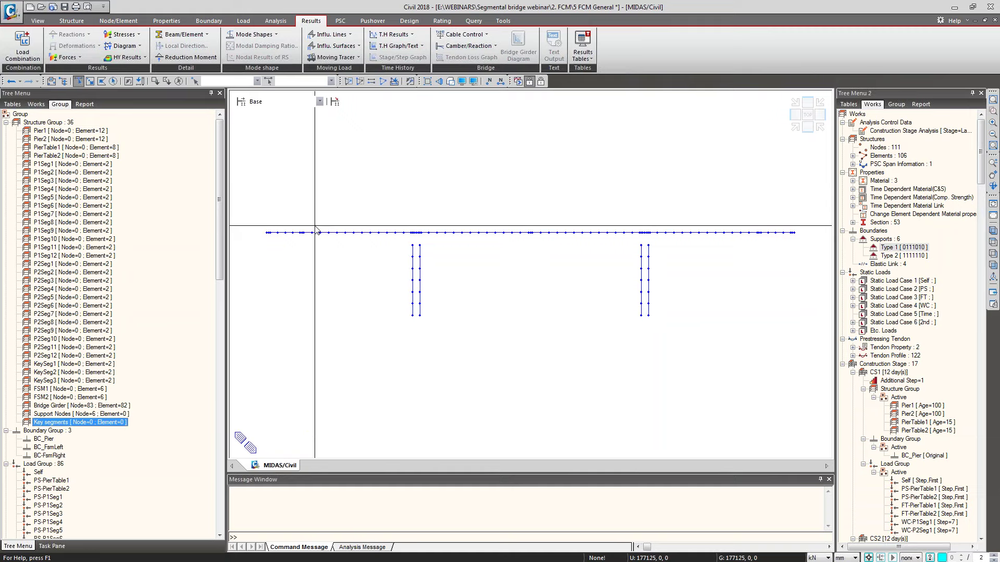
Step: Isolate the elements of KeySeg1, KeySeg2 and KeySeg3, and assign all their nodes and elements to the Key segments group
{"action": "left_click", "coordinate": [73, 364]}
{"action": "left_click", "coordinate": [72, 380], "text": "shift"}
{"action": "left_click_drag", "start_coordinate": [93, 368], "coordinate": [461, 237]}
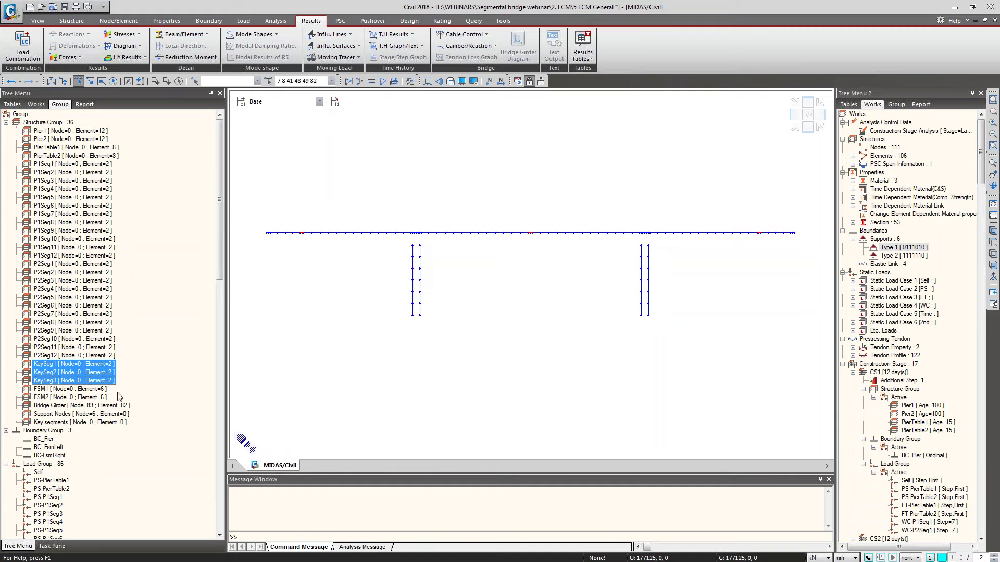
{"action": "left_click", "coordinate": [359, 82]}
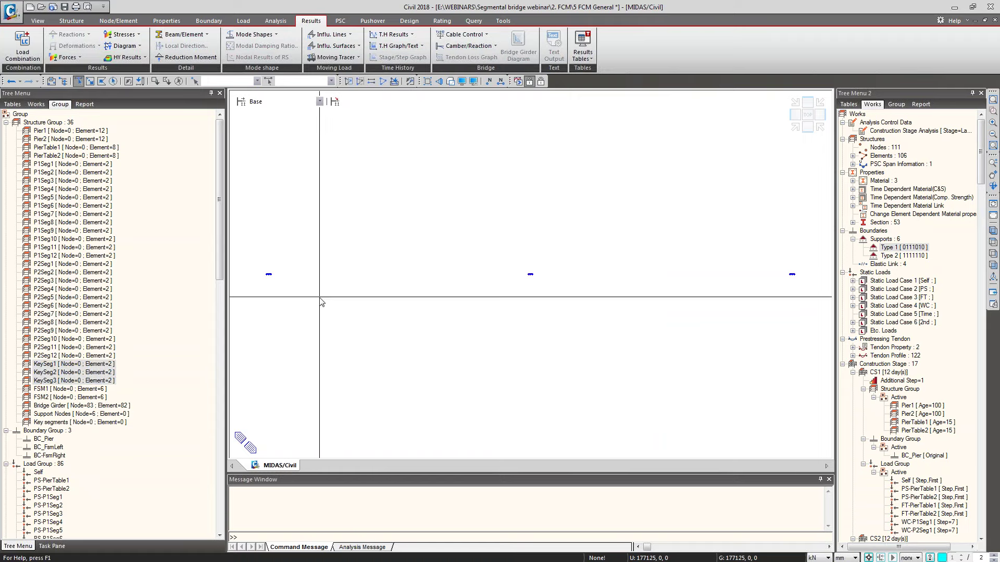
{"action": "left_click", "coordinate": [112, 82]}
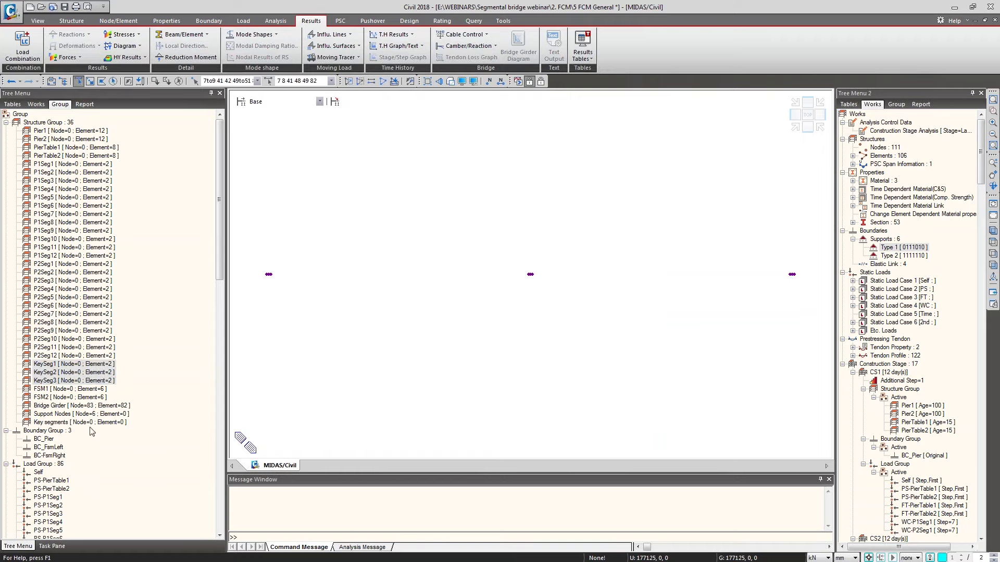
{"action": "left_click_drag", "start_coordinate": [87, 426], "coordinate": [325, 327]}
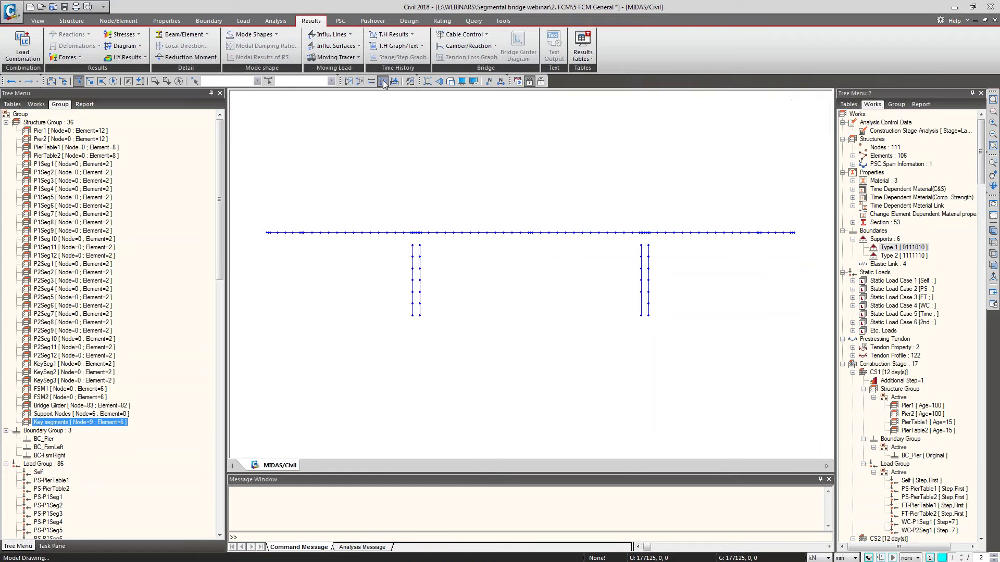
Step: Check the members of the new structure groups by selecting them in the model, and clear the selection
{"action": "double_click", "coordinate": [95, 426]}
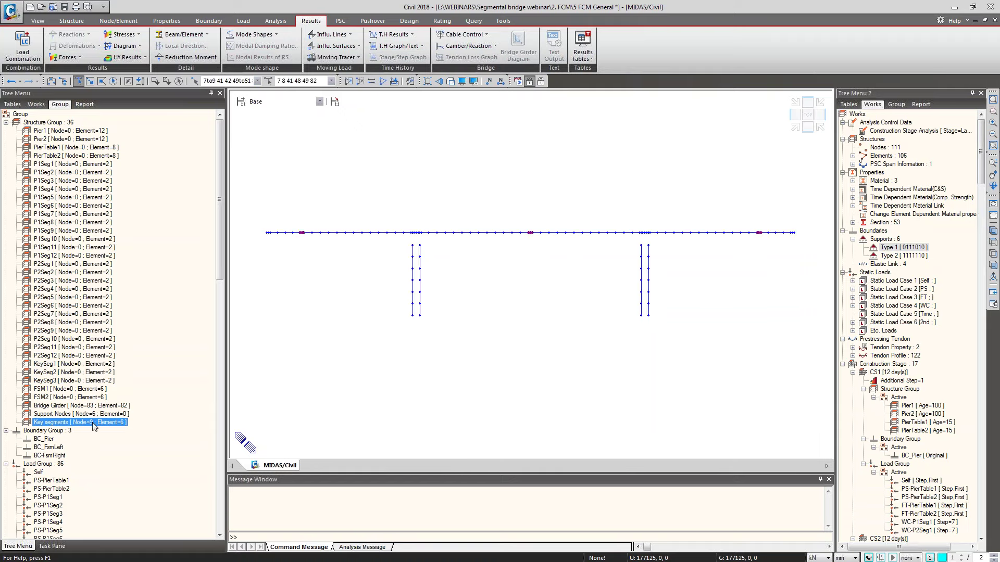
{"action": "double_click", "coordinate": [93, 415]}
{"action": "left_click", "coordinate": [318, 342]}
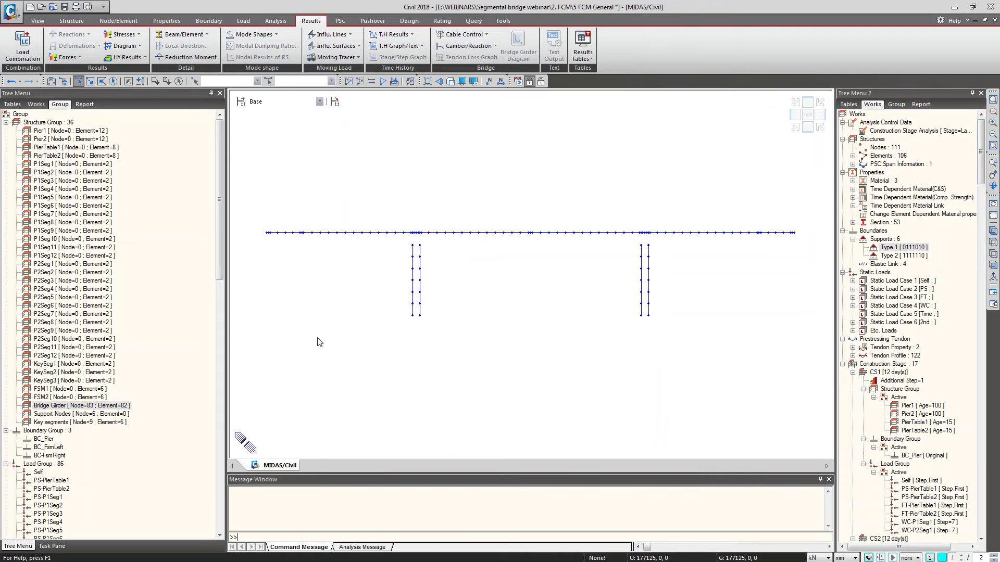
Step: Switch the model to postprocessing mode and open FCM Camber Control
{"action": "left_click", "coordinate": [482, 50]}
{"action": "left_click", "coordinate": [481, 49]}
{"action": "left_click", "coordinate": [541, 81]}
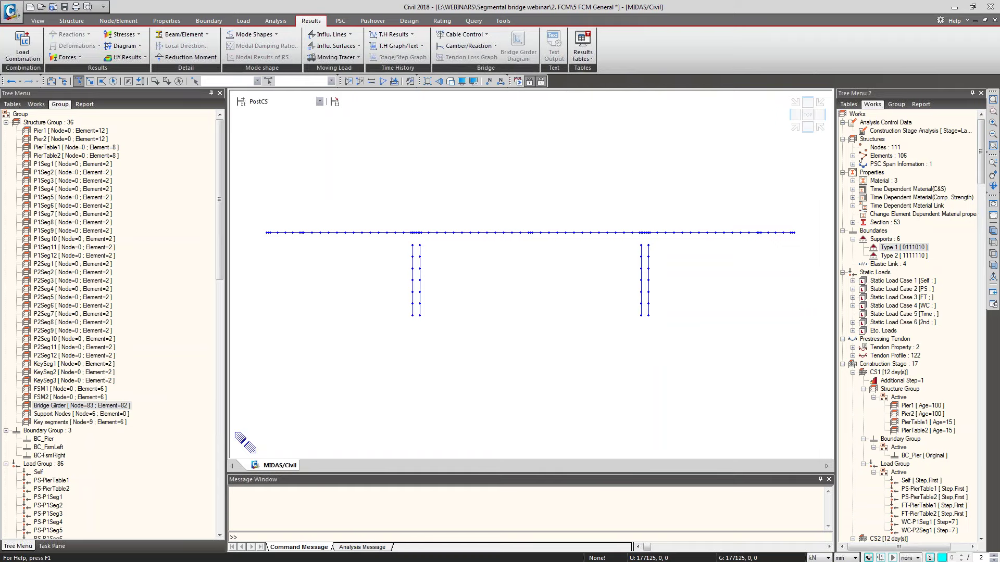
{"action": "left_click", "coordinate": [473, 47]}
{"action": "mouse_move", "coordinate": [477, 63]}
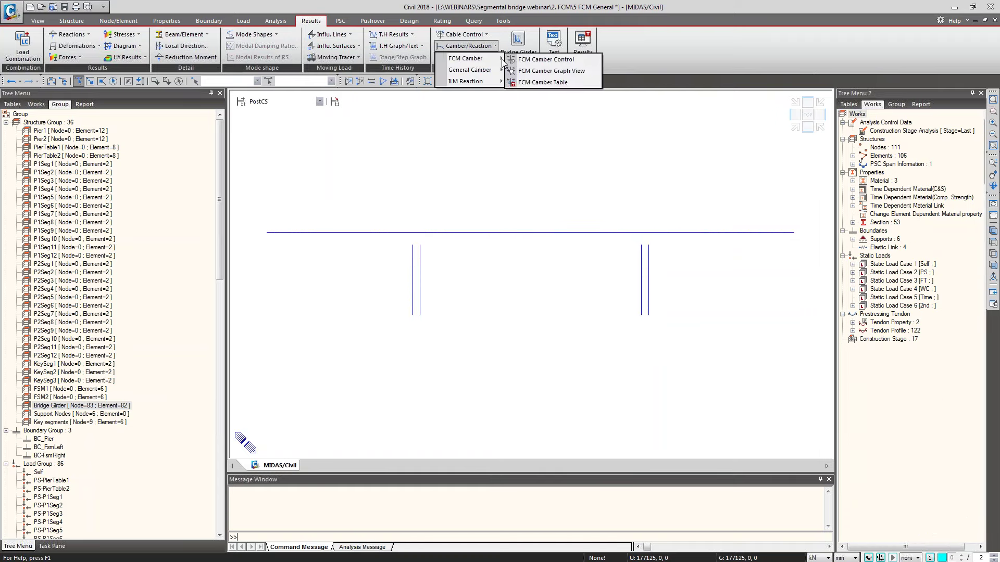
{"action": "left_click", "coordinate": [536, 61]}
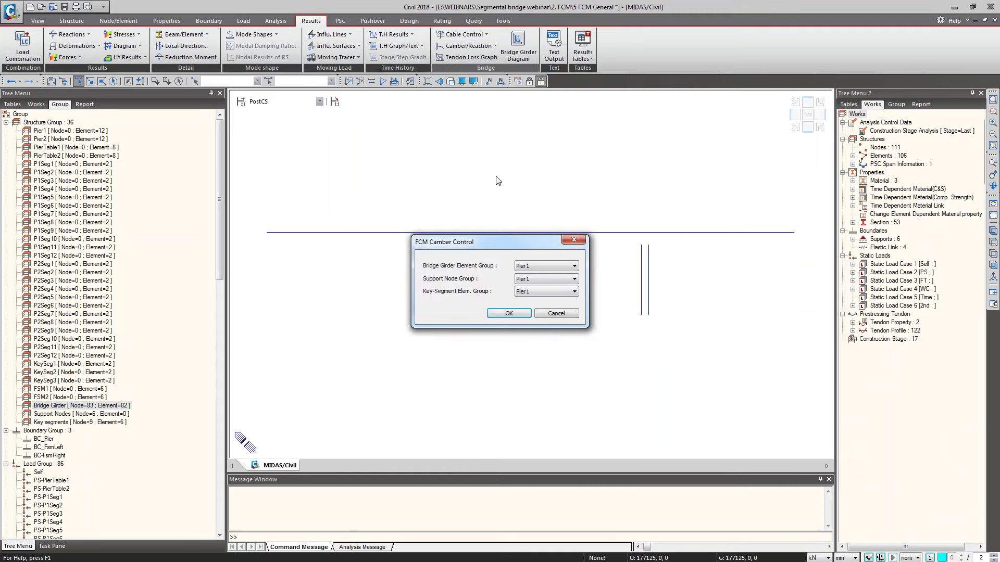
Step: Set the bridge girder element group to Bridge Girder, support node group to Support Nodes and key-segment element group to Key segments, and confirm
{"action": "left_click", "coordinate": [502, 149]}
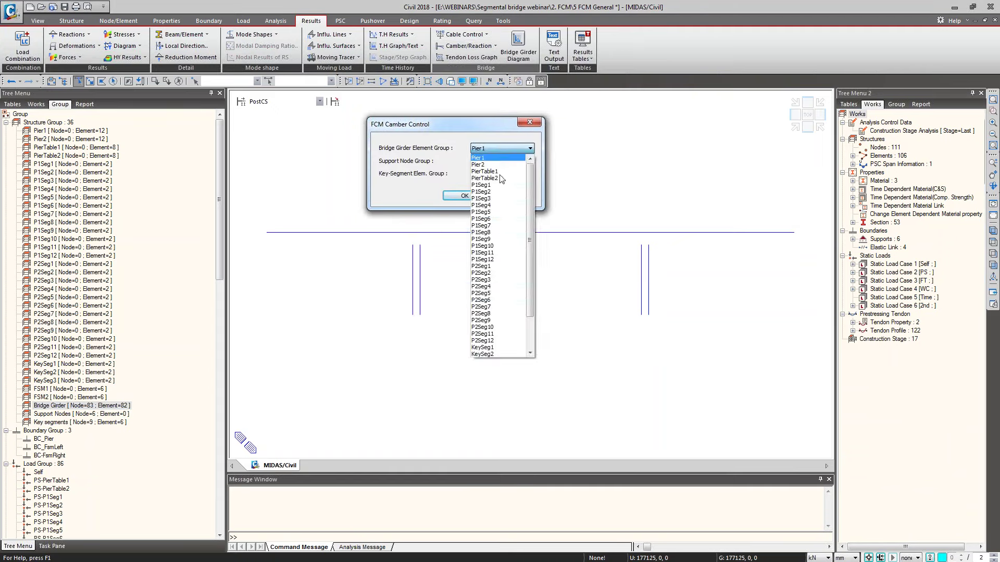
{"action": "scroll", "coordinate": [530, 288], "scroll_direction": "down", "scroll_amount": 2}
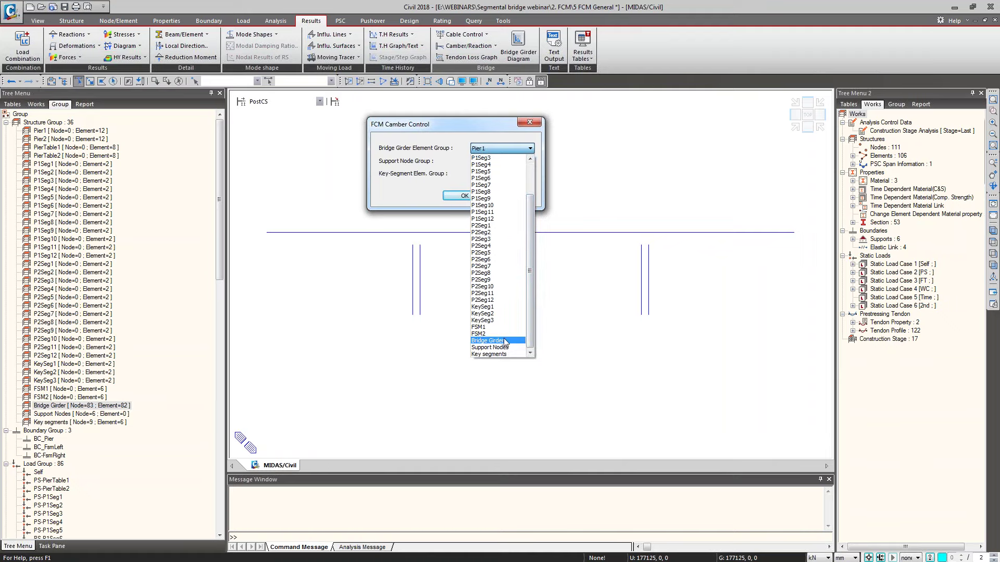
{"action": "left_click", "coordinate": [502, 341]}
{"action": "left_click", "coordinate": [523, 161]}
{"action": "scroll", "coordinate": [508, 286], "scroll_direction": "down", "scroll_amount": 2}
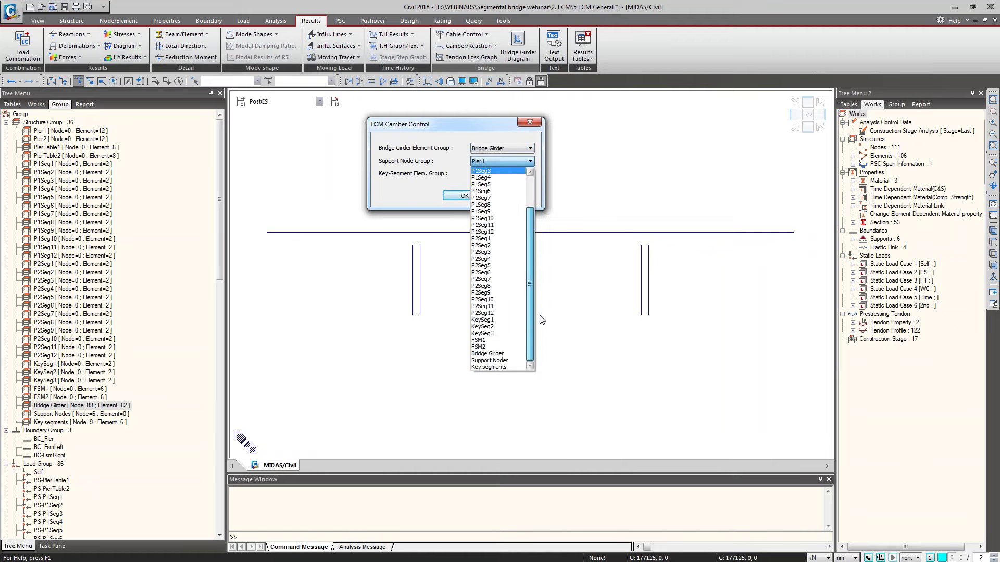
{"action": "left_click", "coordinate": [510, 334]}
{"action": "left_click", "coordinate": [512, 174]}
{"action": "scroll", "coordinate": [529, 249], "scroll_direction": "down", "scroll_amount": 2}
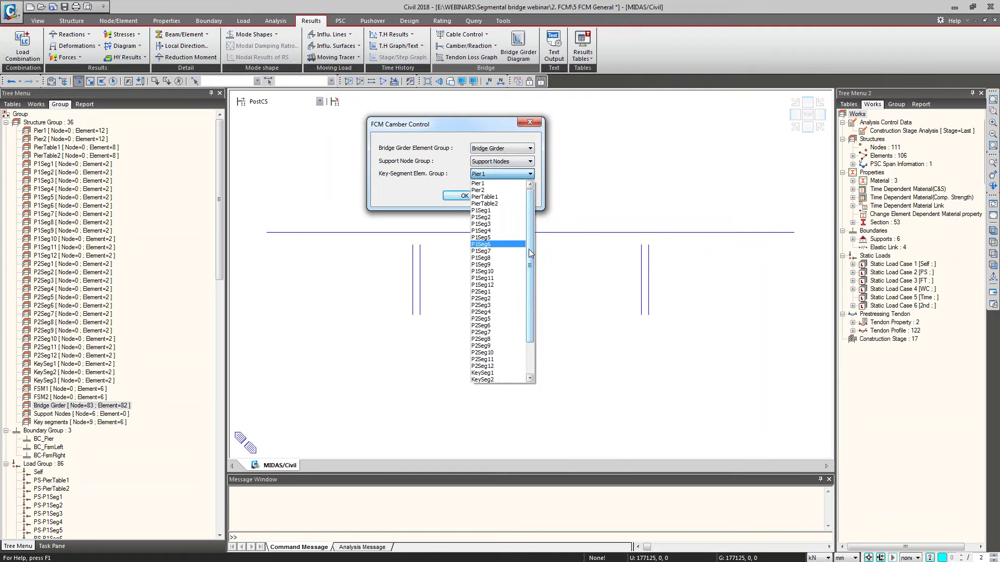
{"action": "left_click", "coordinate": [504, 381]}
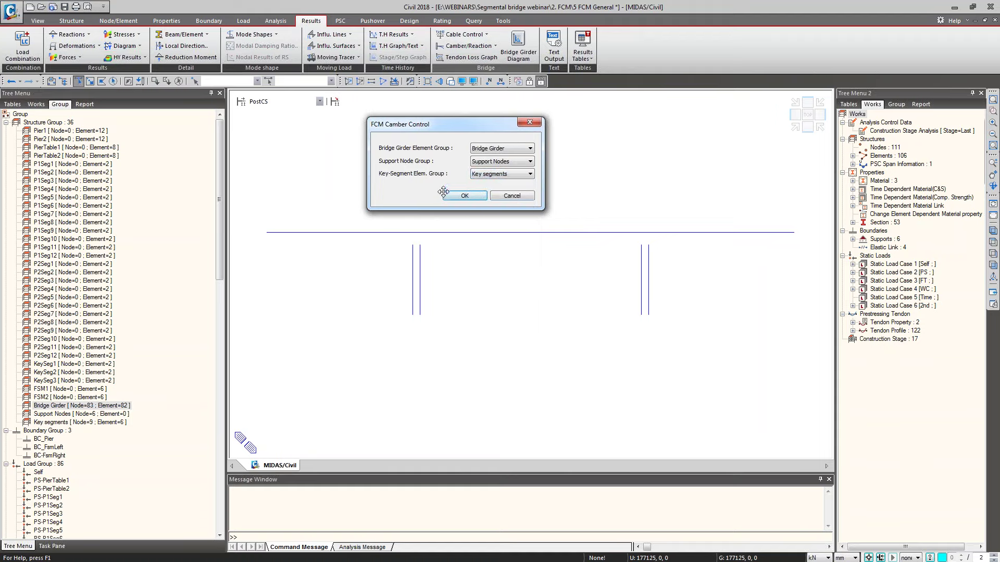
{"action": "left_click", "coordinate": [463, 197]}
Step: Plot the FCM camber graph for the Summation load case and maximize the graph window
{"action": "left_click", "coordinate": [461, 48]}
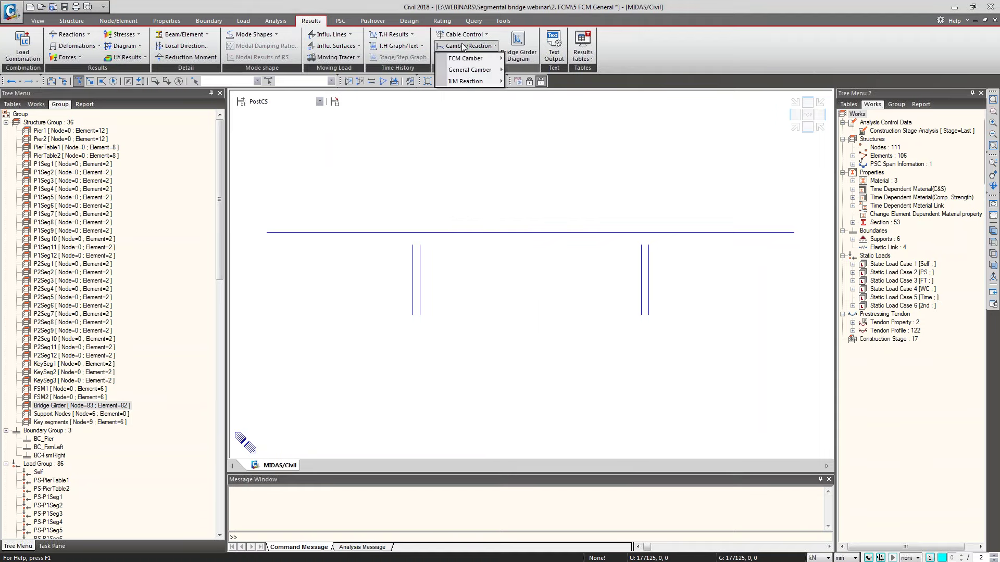
{"action": "mouse_move", "coordinate": [473, 62]}
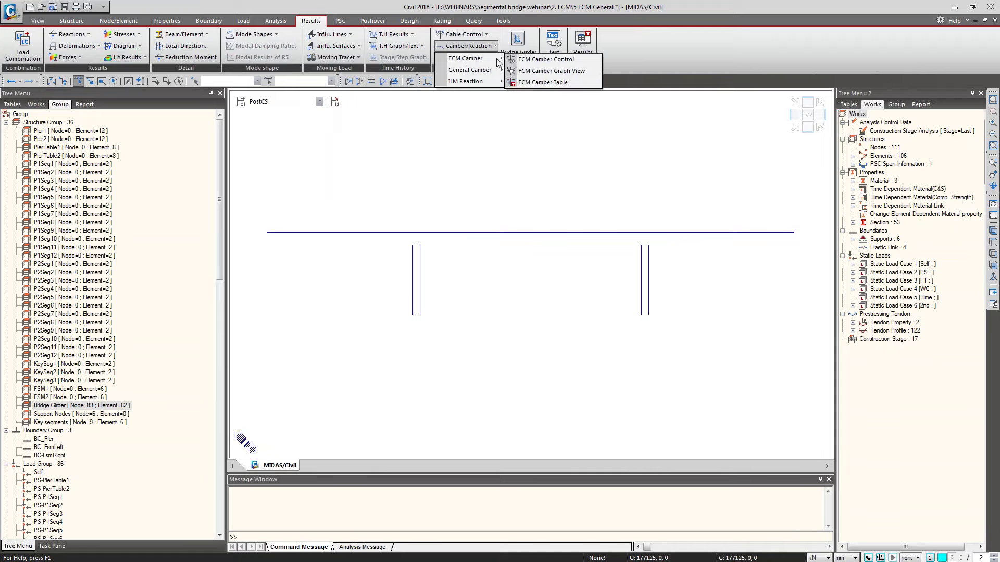
{"action": "left_click", "coordinate": [563, 72]}
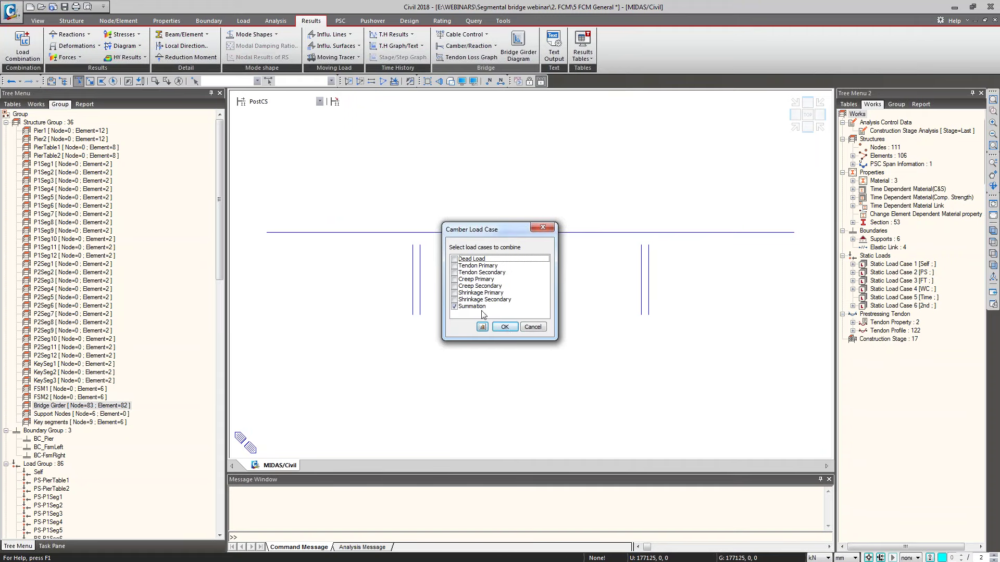
{"action": "left_click", "coordinate": [505, 328]}
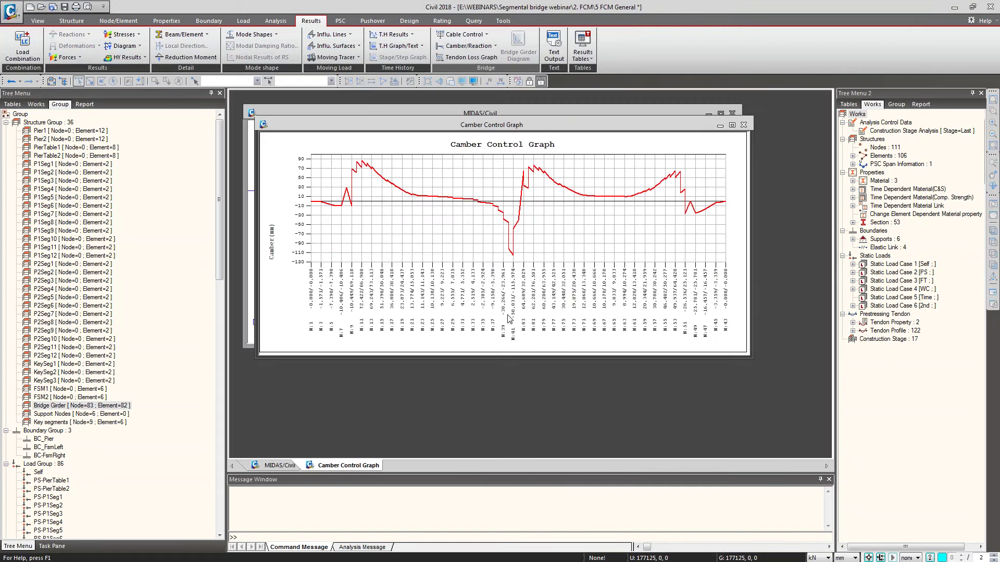
{"action": "left_click", "coordinate": [733, 125]}
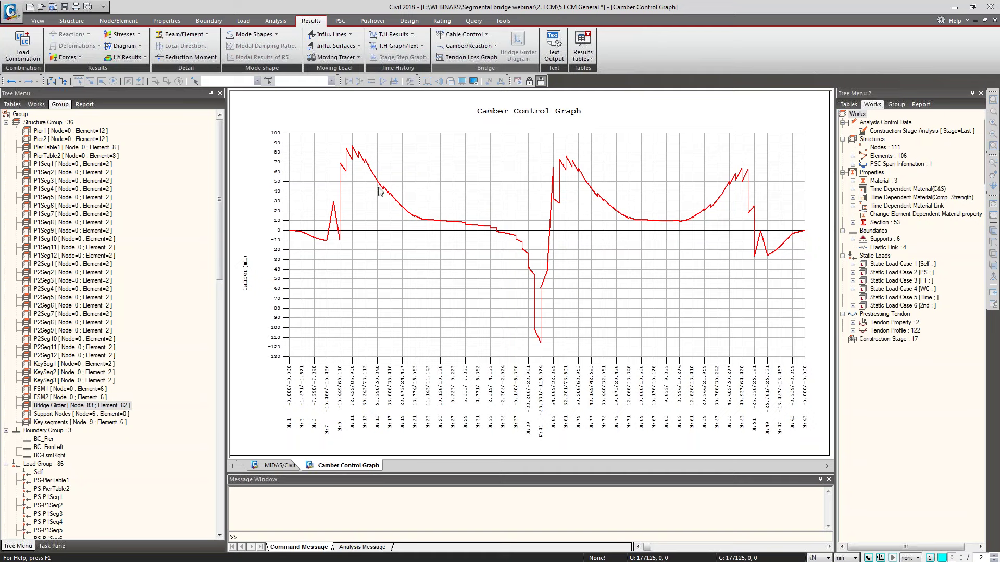
Step: Examine the camber curve between nodes 19 and 41 up close and restore the graph's full extent
{"action": "left_click", "coordinate": [363, 149]}
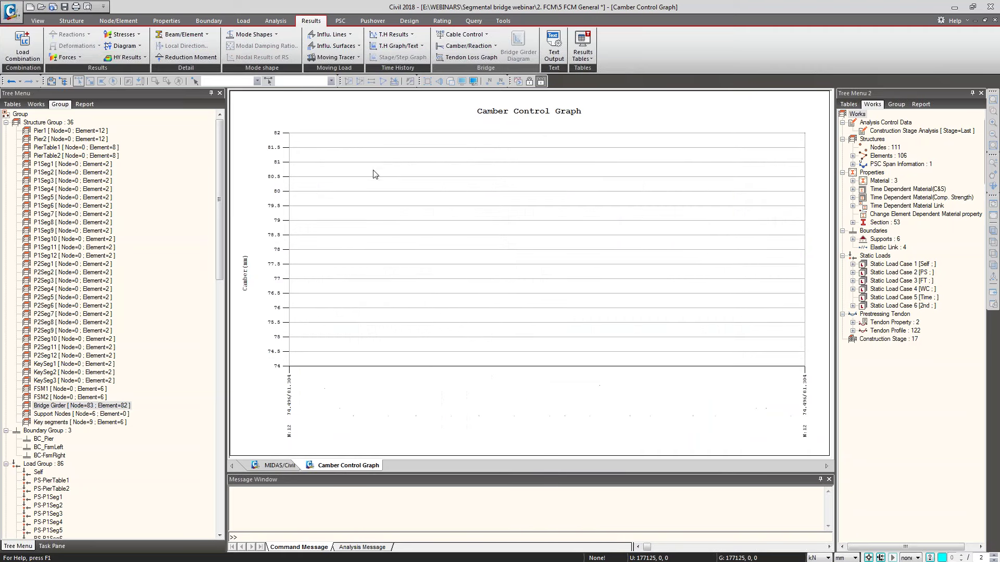
{"action": "right_click", "coordinate": [415, 290]}
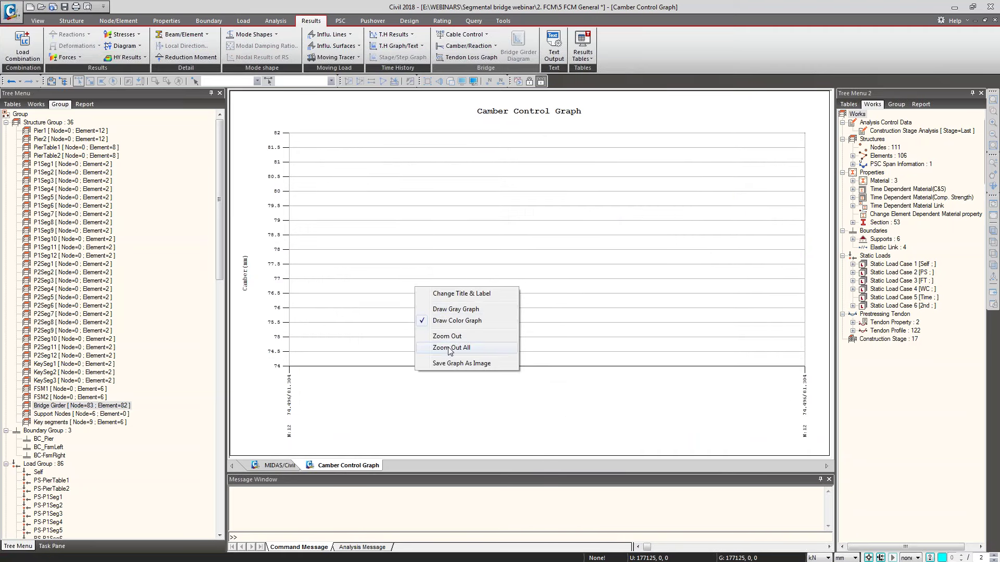
{"action": "left_click", "coordinate": [449, 347]}
{"action": "left_click_drag", "start_coordinate": [402, 178], "coordinate": [548, 271]}
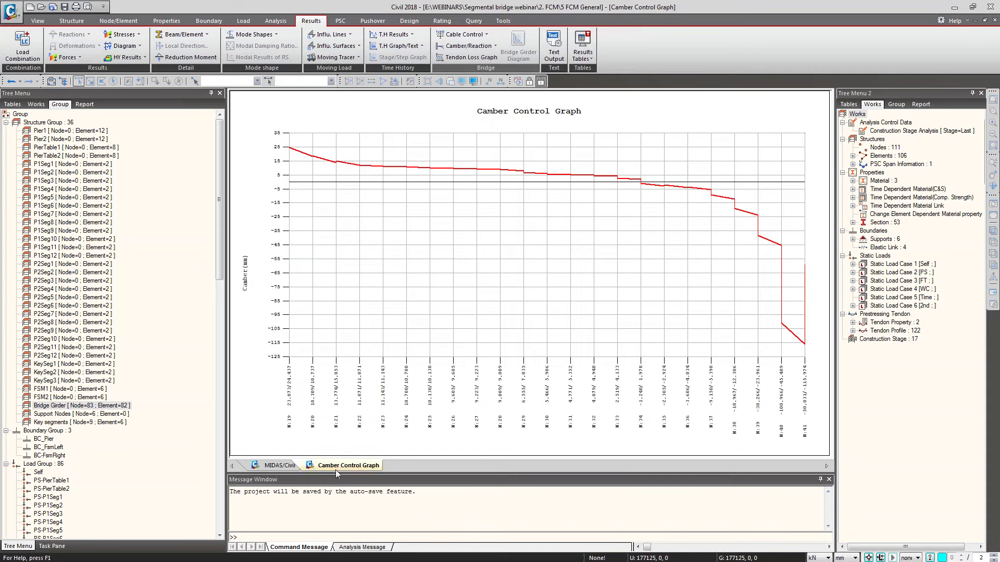
{"action": "right_click", "coordinate": [455, 182]}
{"action": "left_click", "coordinate": [484, 244]}
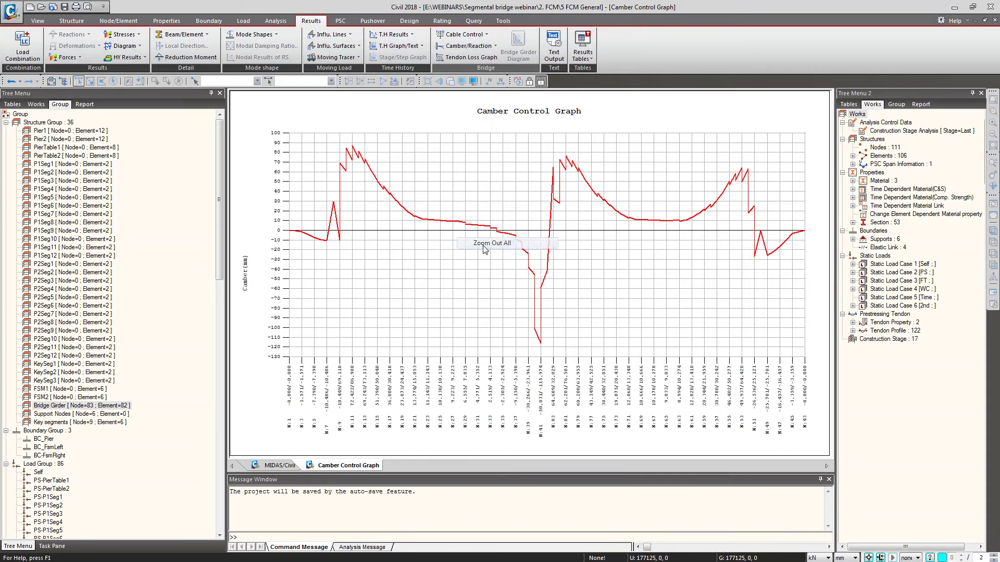
Step: Display the model's DXYZ deformed shape at construction stage CS17 for the CS: Summation load case, Last Step
{"action": "left_click", "coordinate": [279, 465]}
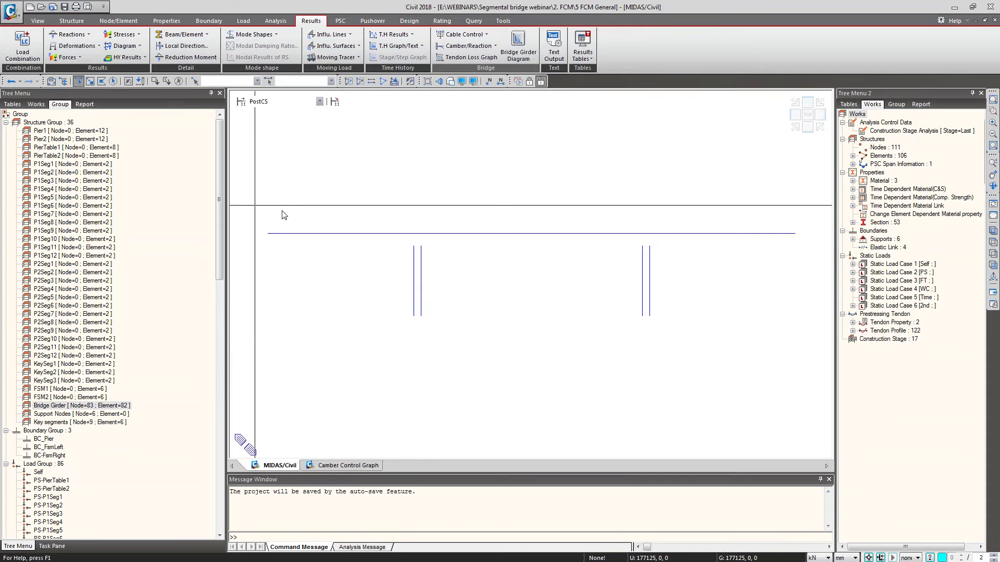
{"action": "left_click", "coordinate": [72, 45]}
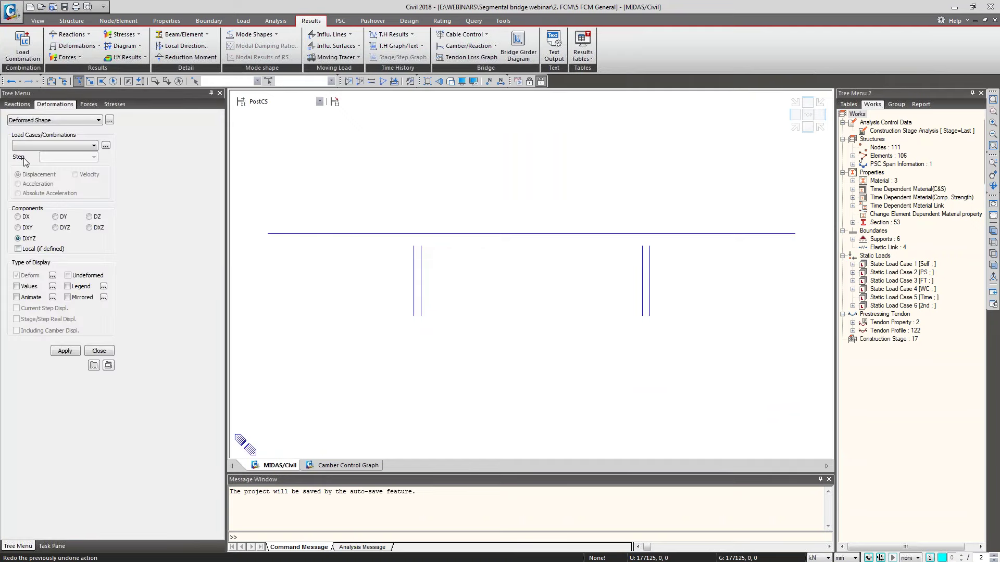
{"action": "left_click", "coordinate": [276, 101]}
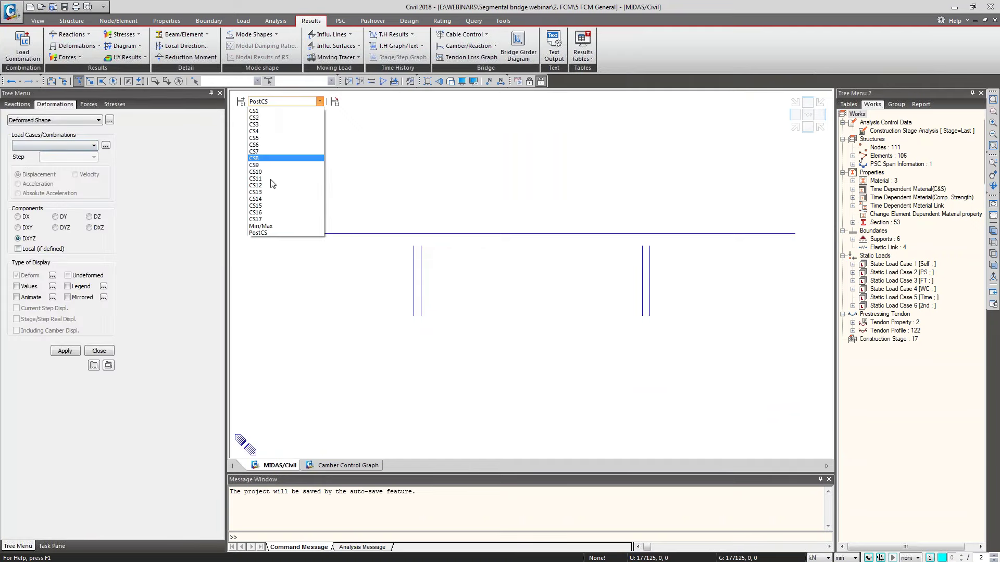
{"action": "left_click", "coordinate": [265, 219]}
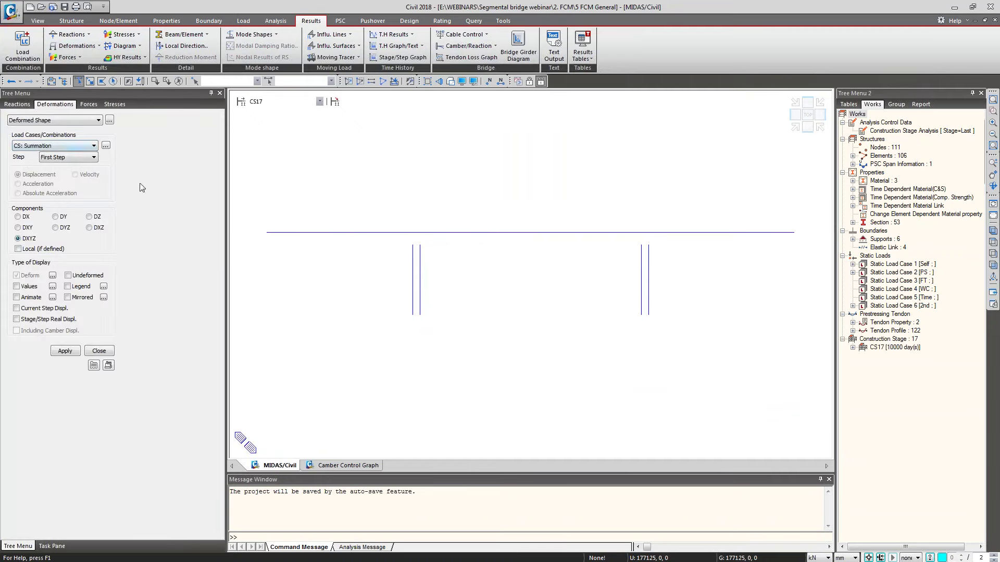
{"action": "left_click", "coordinate": [93, 157]}
{"action": "left_click", "coordinate": [52, 171]}
{"action": "left_click", "coordinate": [65, 351]}
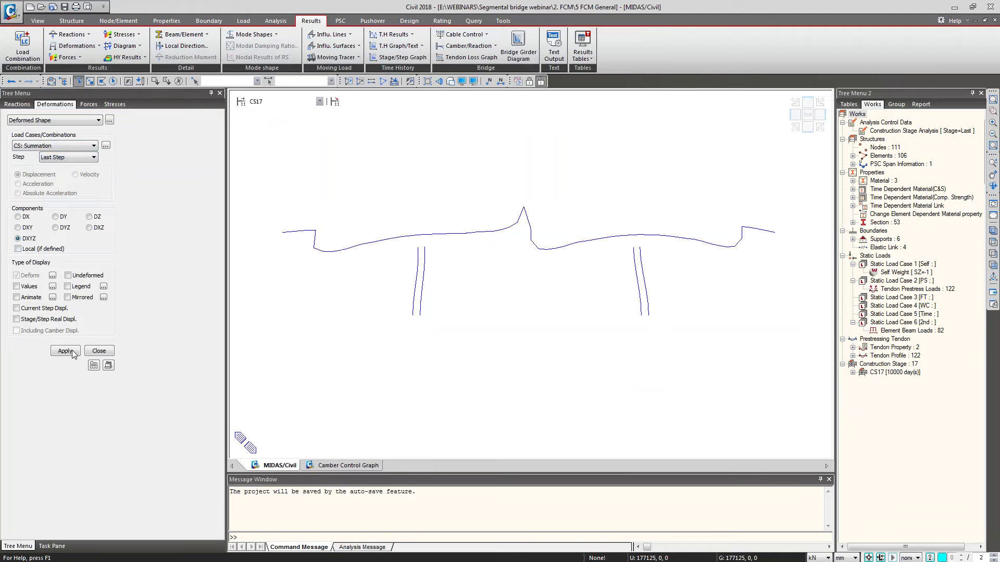
{"action": "left_click", "coordinate": [65, 352]}
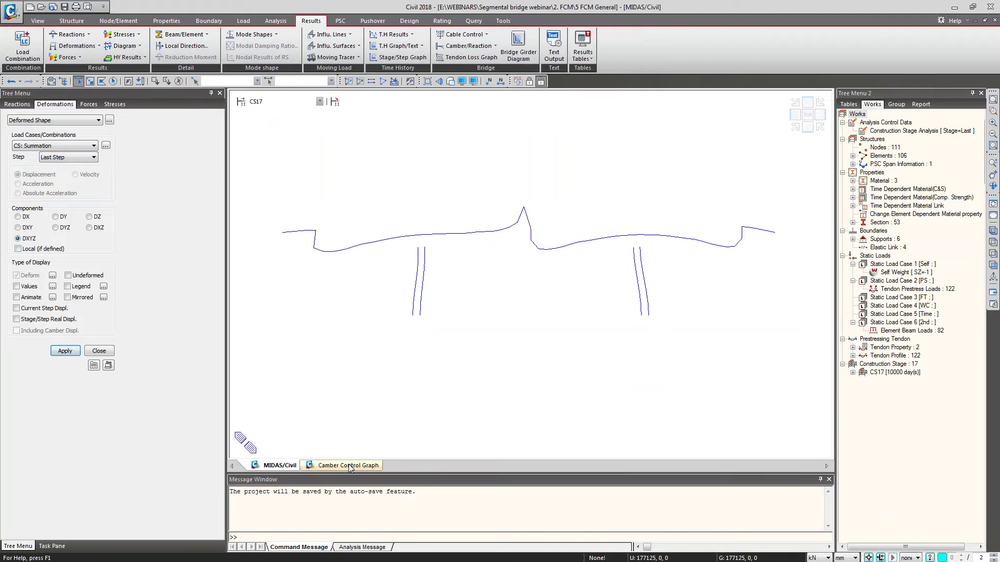
Step: Overlay the undeformed shape on the deformed shape and turn on the display of nodes
{"action": "left_click", "coordinate": [92, 276]}
{"action": "left_click", "coordinate": [66, 351]}
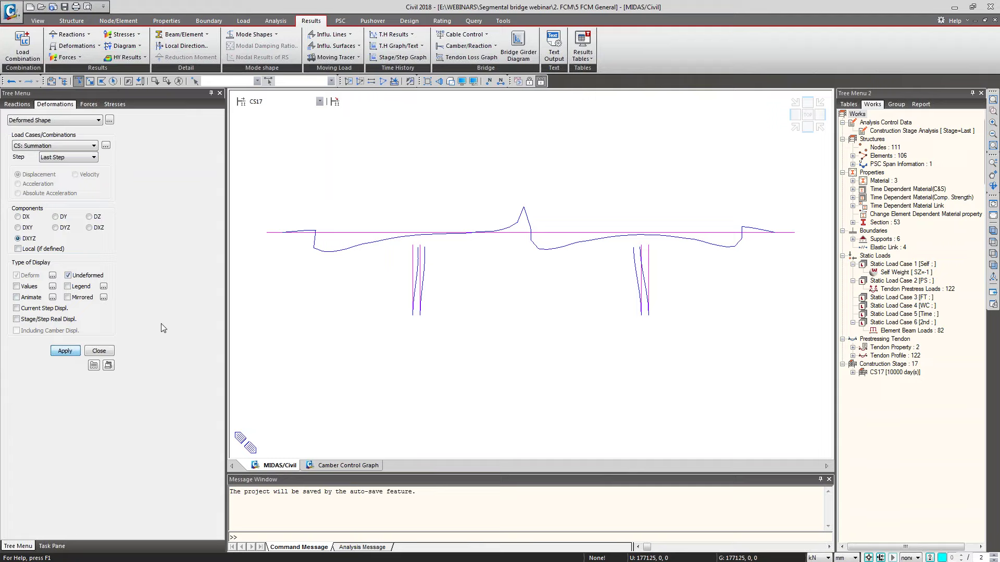
{"action": "left_click", "coordinate": [461, 81]}
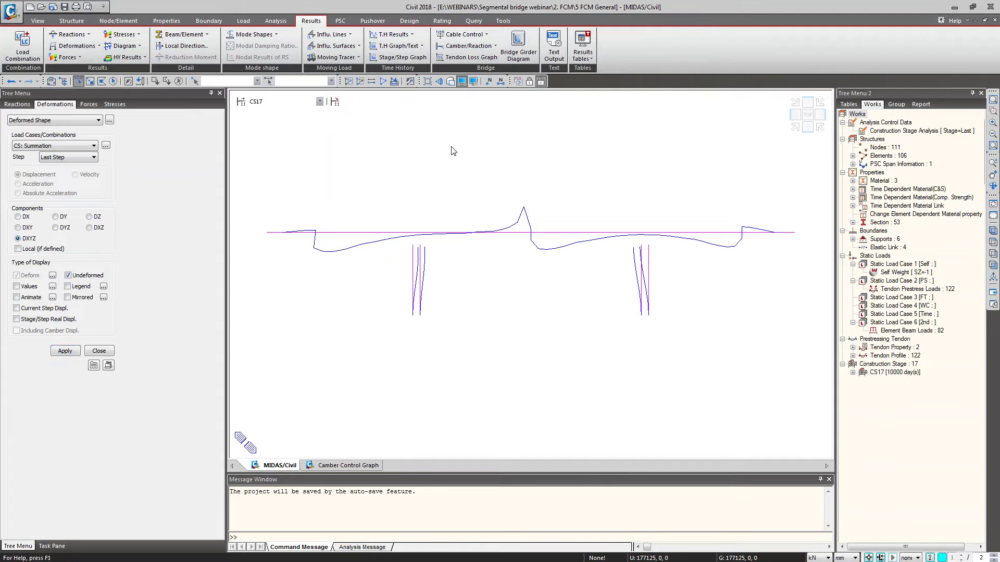
{"action": "left_click", "coordinate": [431, 227]}
{"action": "left_click", "coordinate": [440, 405]}
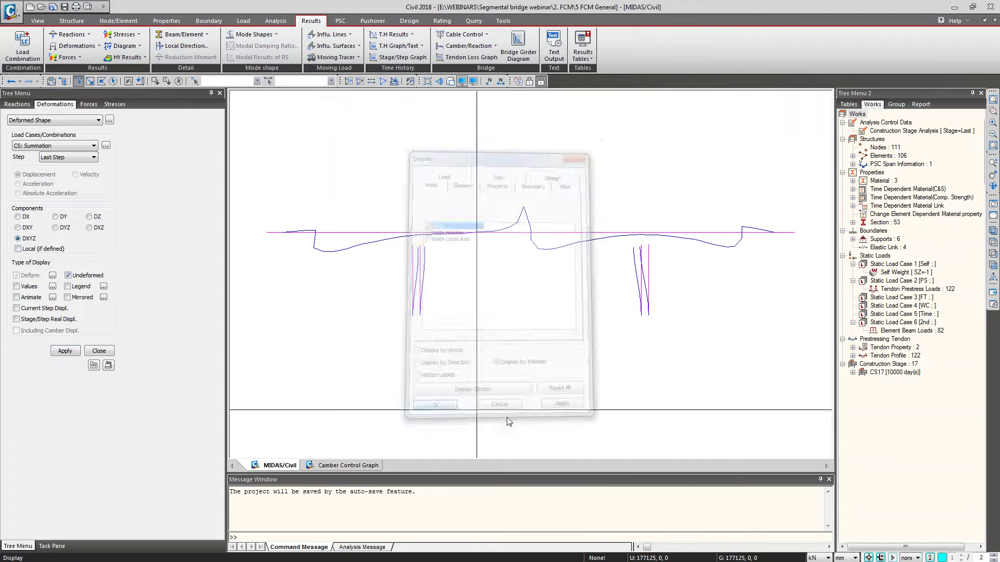
Step: Compare the CS17 deformed shape in the model view with the curve in the Camber Control Graph
{"action": "left_click", "coordinate": [349, 466]}
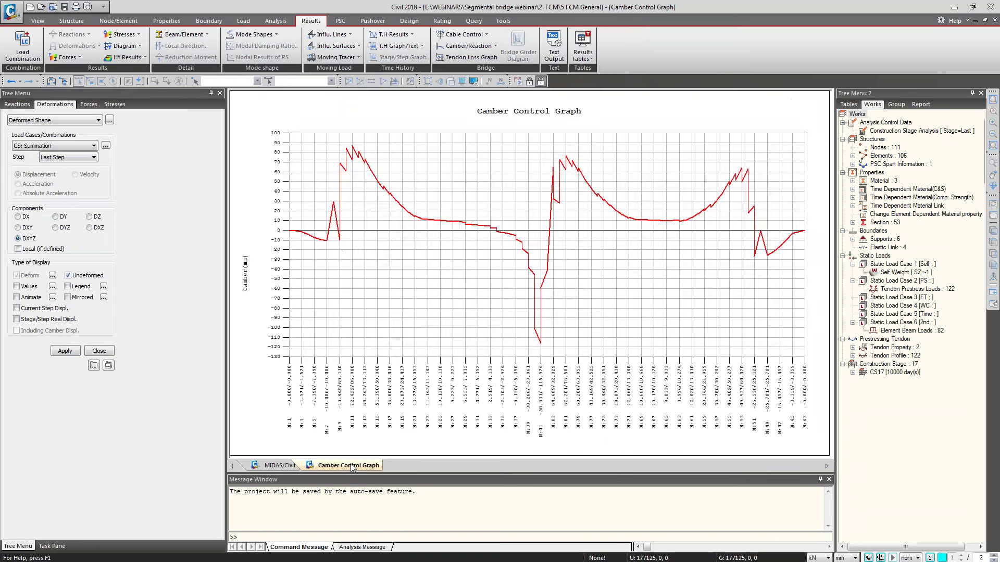
{"action": "left_click", "coordinate": [279, 466]}
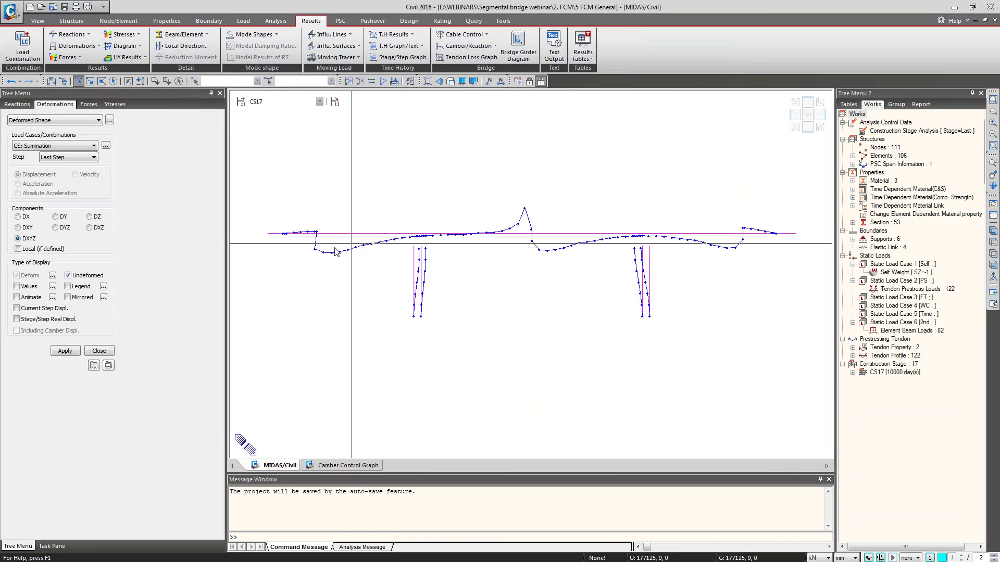
{"action": "left_click", "coordinate": [348, 465]}
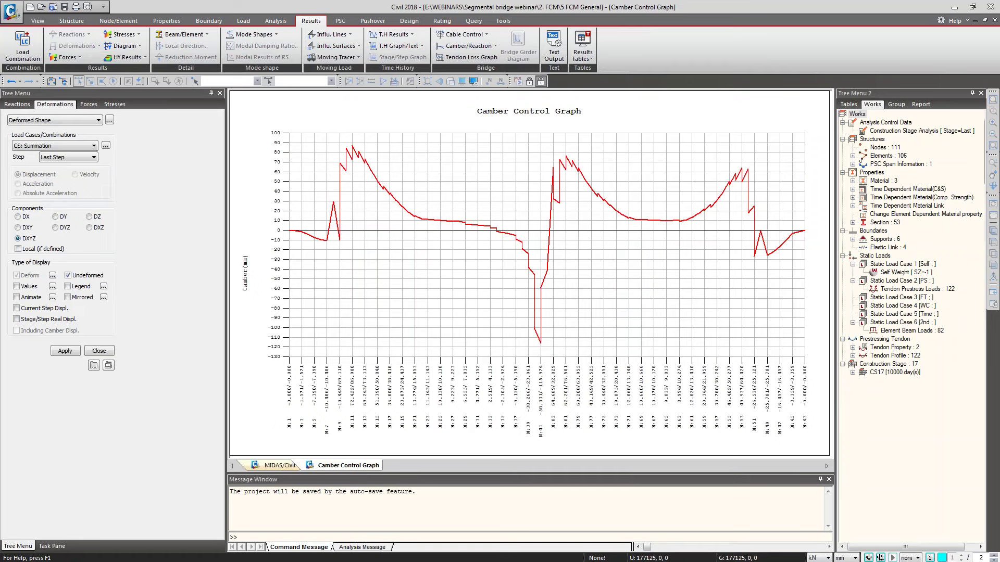
{"action": "left_click", "coordinate": [281, 466]}
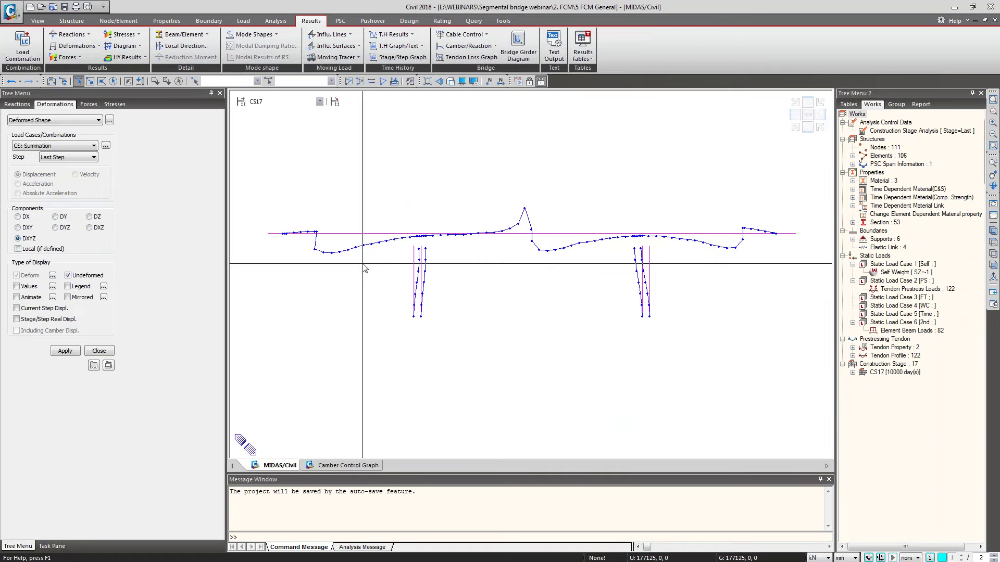
{"action": "mouse_move", "coordinate": [364, 267]}
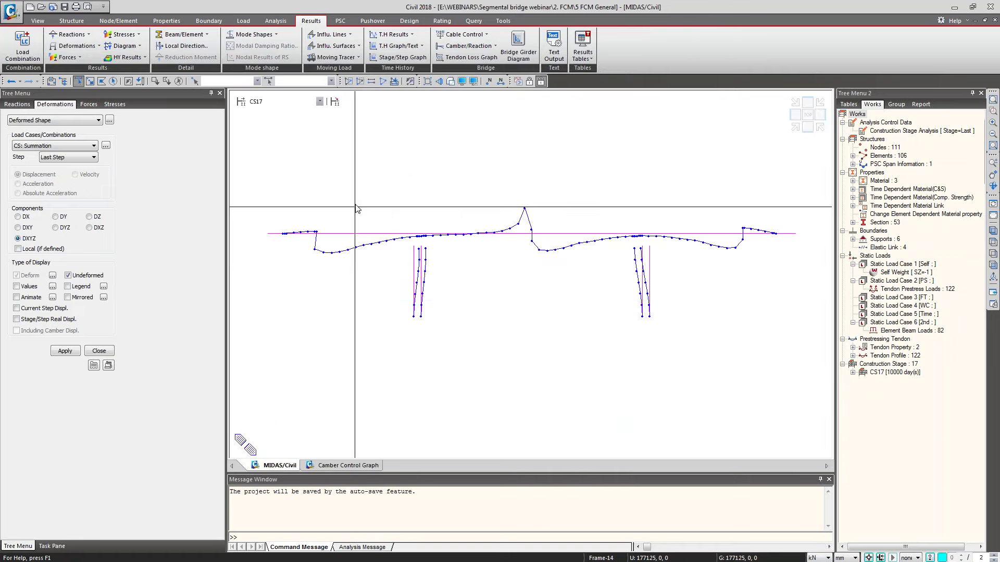
Step: Generate the FCM Camber Table for the Summation load case
{"action": "left_click", "coordinate": [471, 46]}
{"action": "mouse_move", "coordinate": [476, 58]}
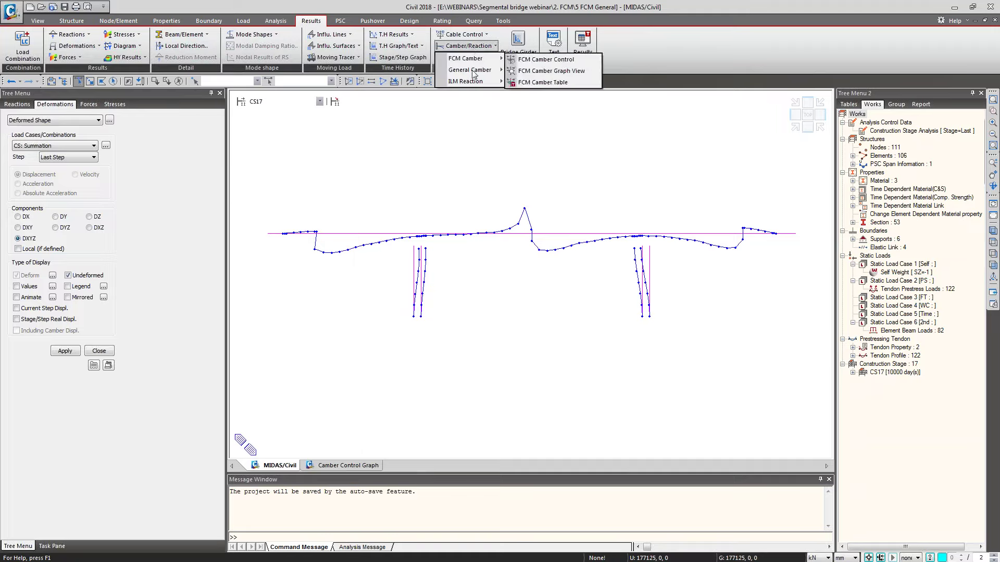
{"action": "mouse_move", "coordinate": [483, 75]}
{"action": "left_click", "coordinate": [543, 84]}
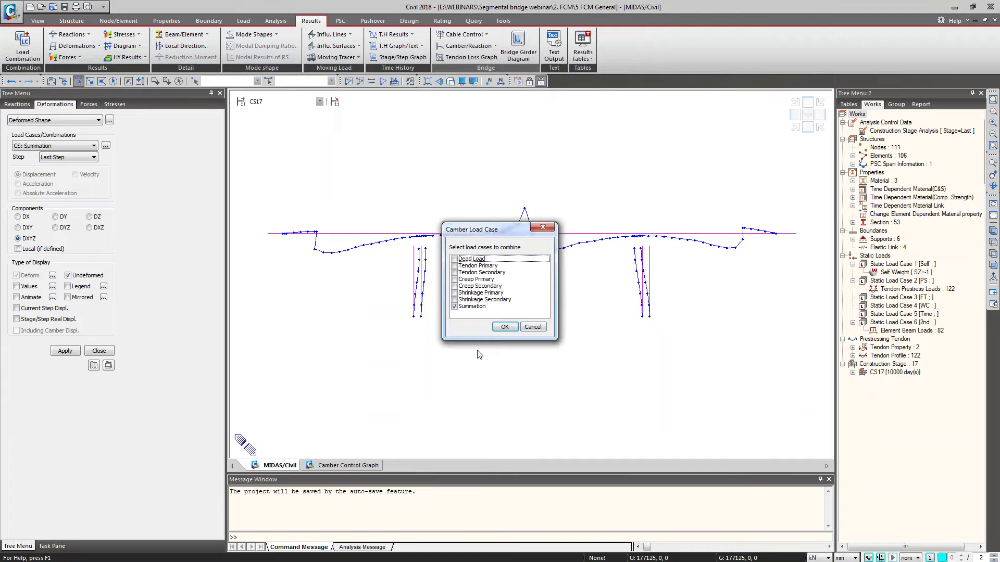
{"action": "left_click", "coordinate": [513, 327]}
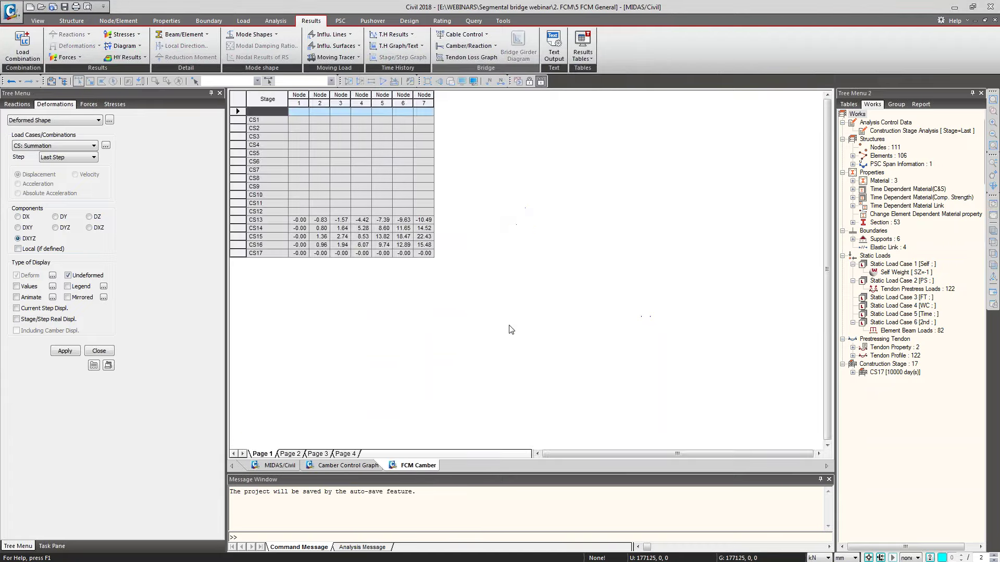
Step: Examine the stage-by-stage camber of nodes 1 to 7, including node 7 at CS13, and look through pages 2 and 3
{"action": "left_click_drag", "start_coordinate": [299, 97], "coordinate": [428, 94]}
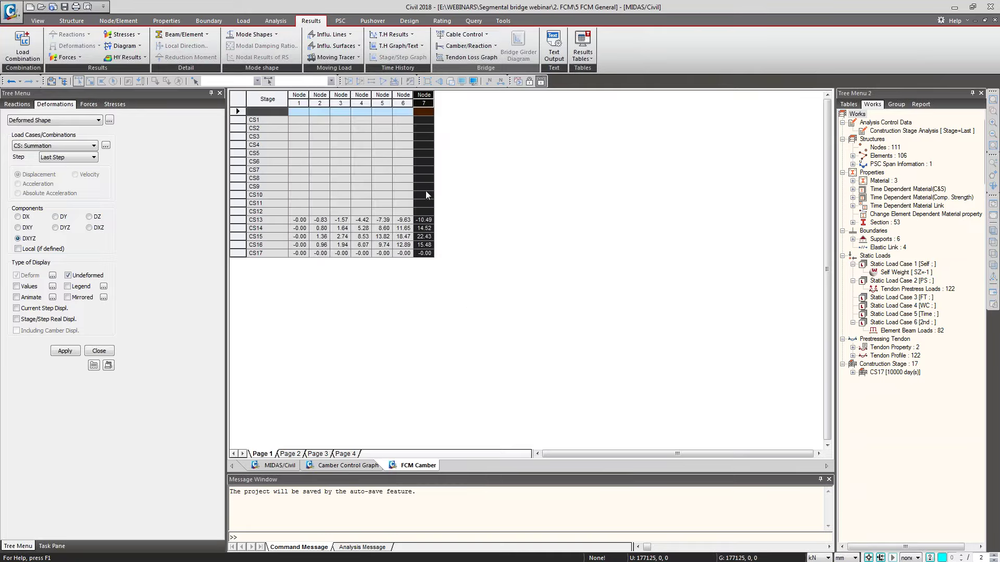
{"action": "left_click", "coordinate": [424, 219]}
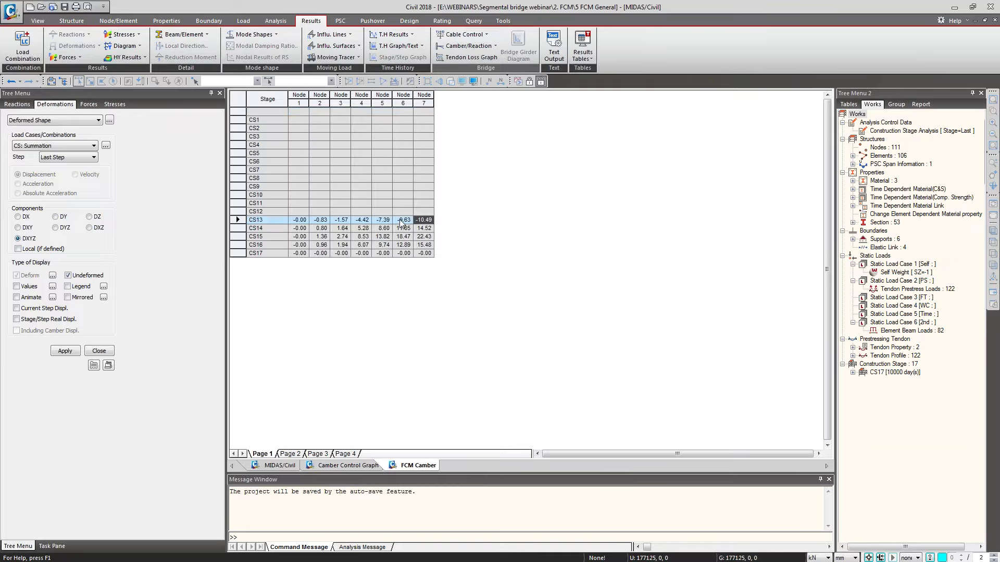
{"action": "left_click", "coordinate": [293, 455]}
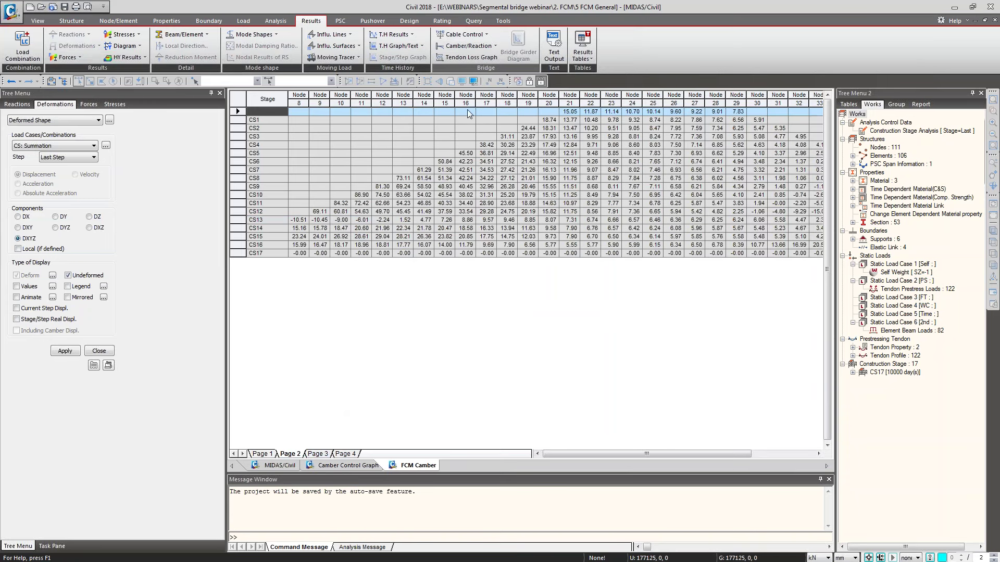
{"action": "left_click", "coordinate": [318, 455]}
{"action": "left_click", "coordinate": [290, 455]}
{"action": "mouse_move", "coordinate": [636, 454]}
{"action": "left_mouse_down"}
{"action": "mouse_move", "coordinate": [748, 449]}
{"action": "mouse_move", "coordinate": [648, 451]}
{"action": "left_mouse_up"}
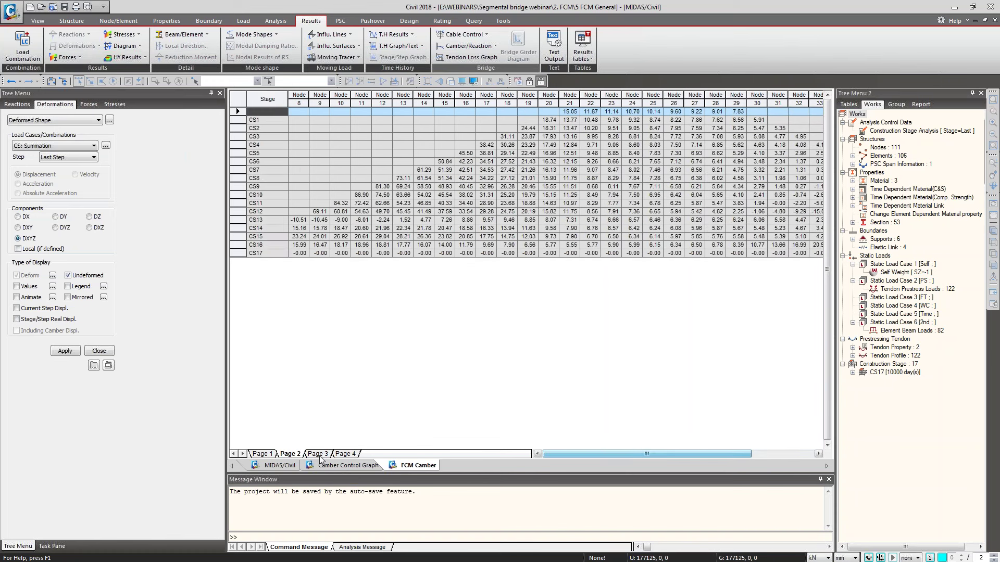
{"action": "left_click", "coordinate": [262, 454]}
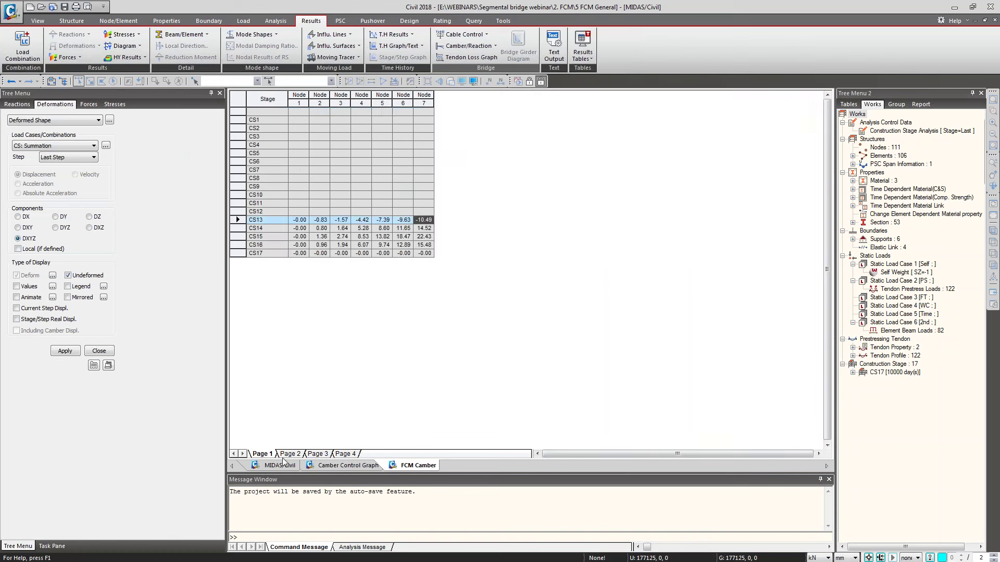
Step: Select the whole camber table on page 1, review the remaining pages through page 4, and return to page 1
{"action": "left_click", "coordinate": [237, 99]}
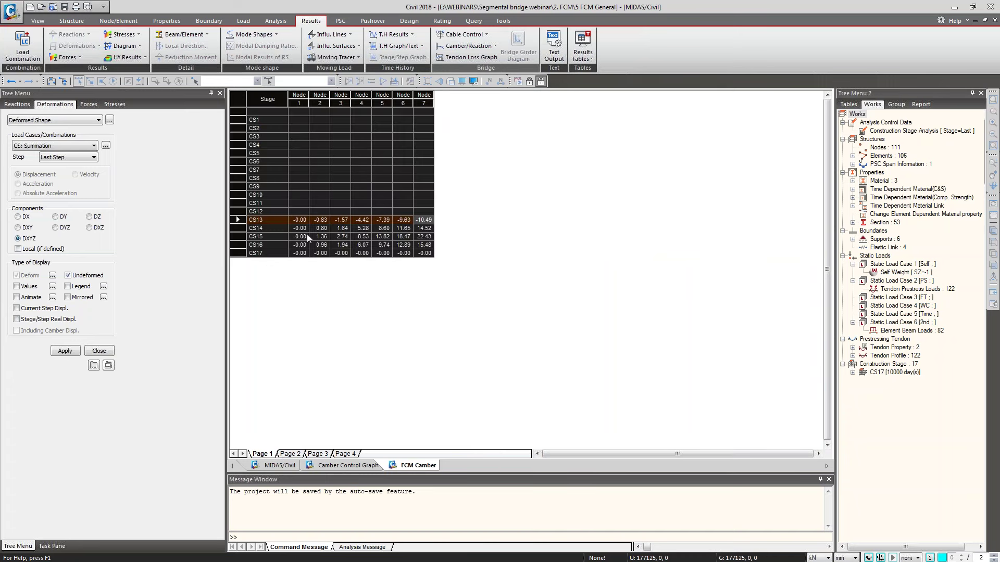
{"action": "left_click", "coordinate": [301, 453]}
{"action": "left_click", "coordinate": [339, 455]}
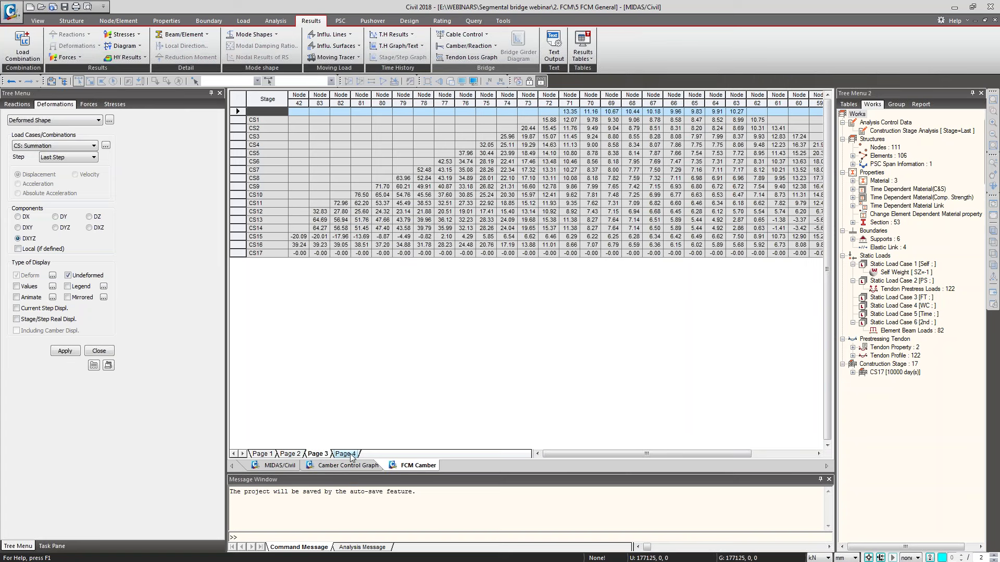
{"action": "left_click", "coordinate": [346, 455]}
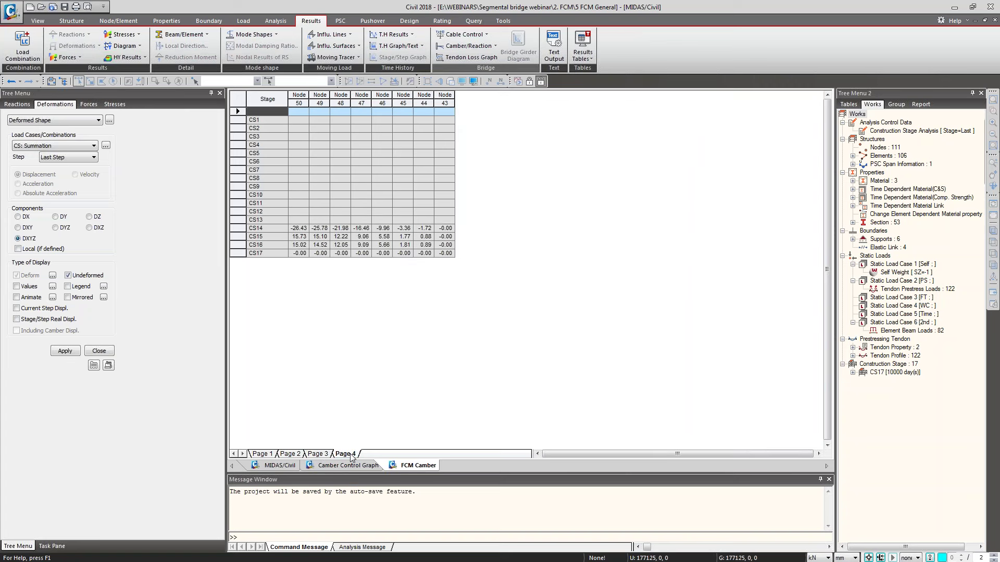
{"action": "left_click", "coordinate": [319, 455]}
{"action": "left_click", "coordinate": [290, 455]}
{"action": "left_click", "coordinate": [263, 454]}
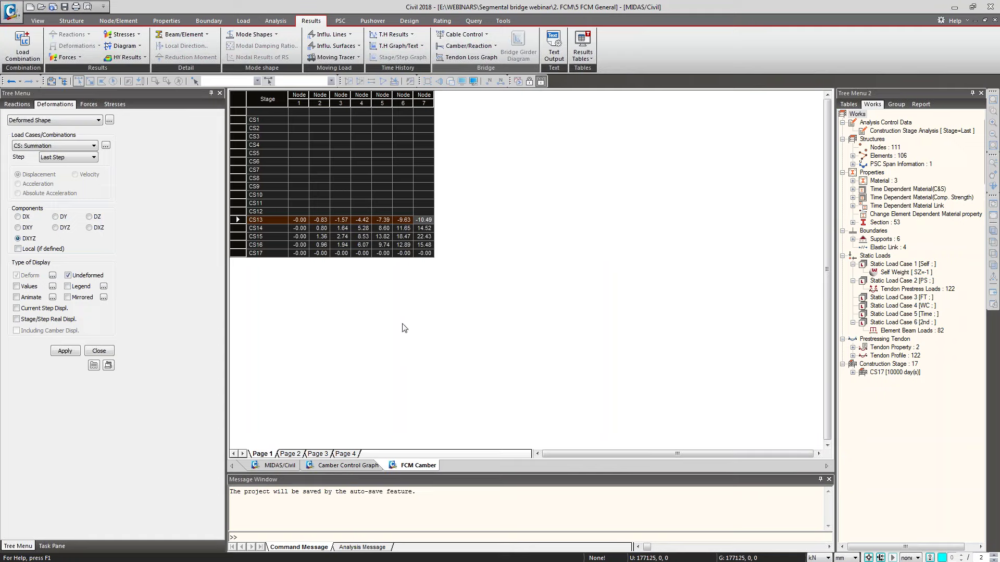
{"action": "left_click", "coordinate": [383, 230]}
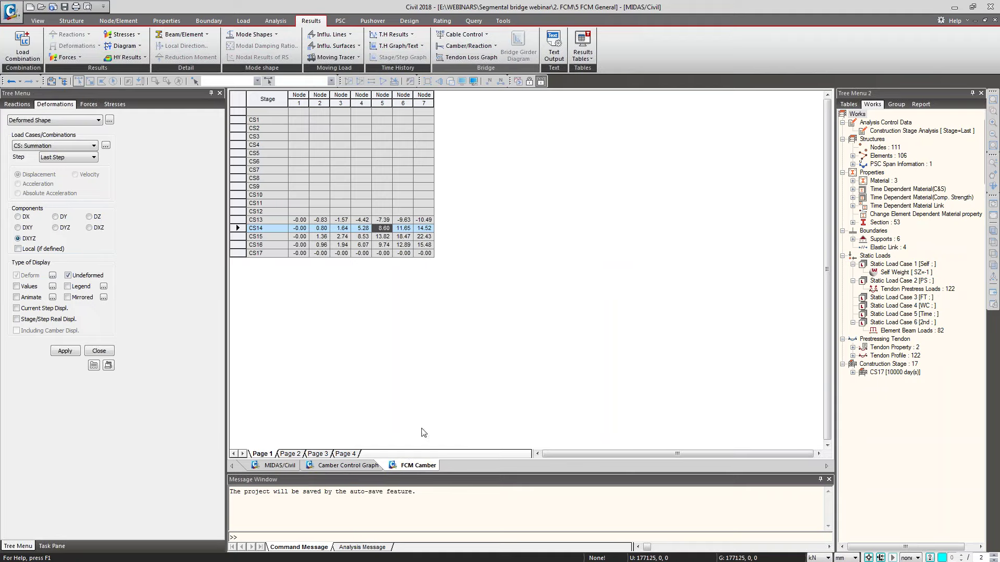
Step: Set up General Camber Control in the model view, adding the Bridge Girder structure group with constructed direction +DX
{"action": "left_click", "coordinate": [280, 465]}
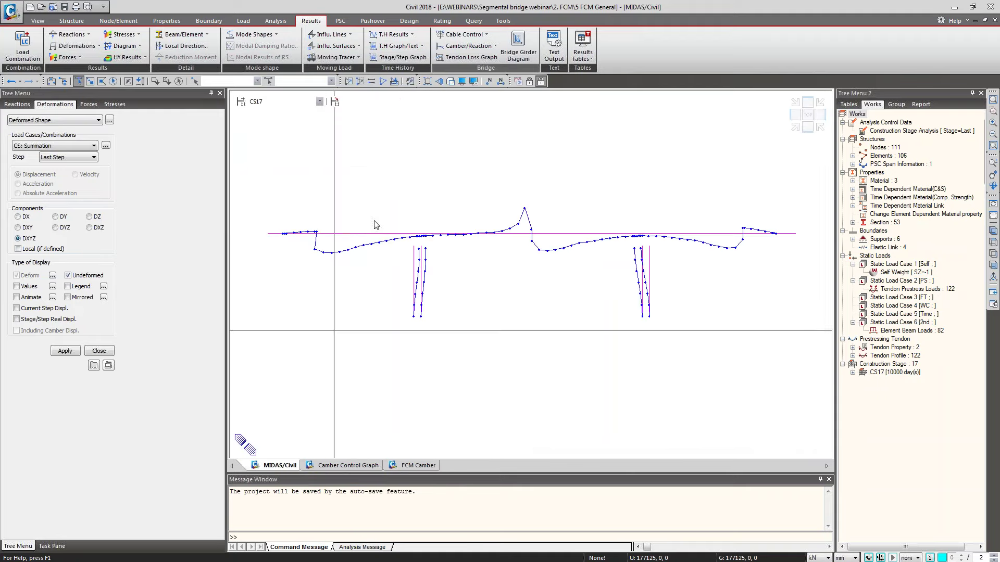
{"action": "left_click", "coordinate": [473, 45]}
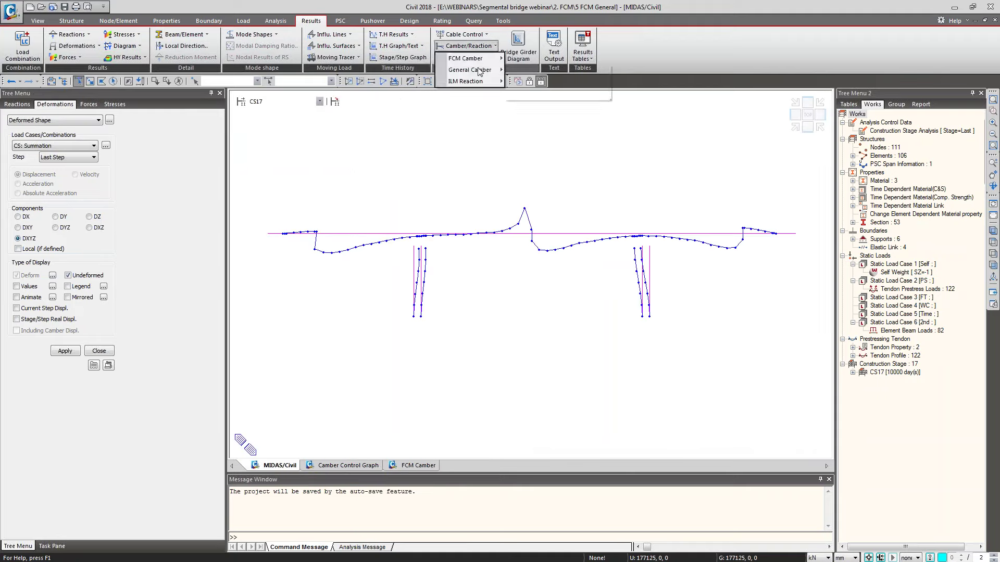
{"action": "mouse_move", "coordinate": [480, 71]}
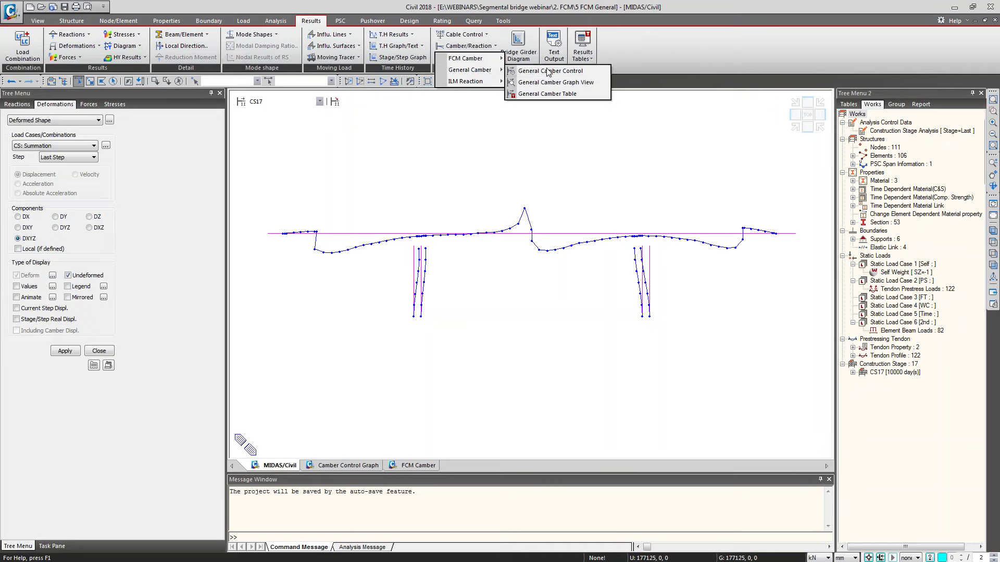
{"action": "left_click", "coordinate": [526, 70]}
{"action": "left_click_drag", "start_coordinate": [497, 182], "coordinate": [466, 154]}
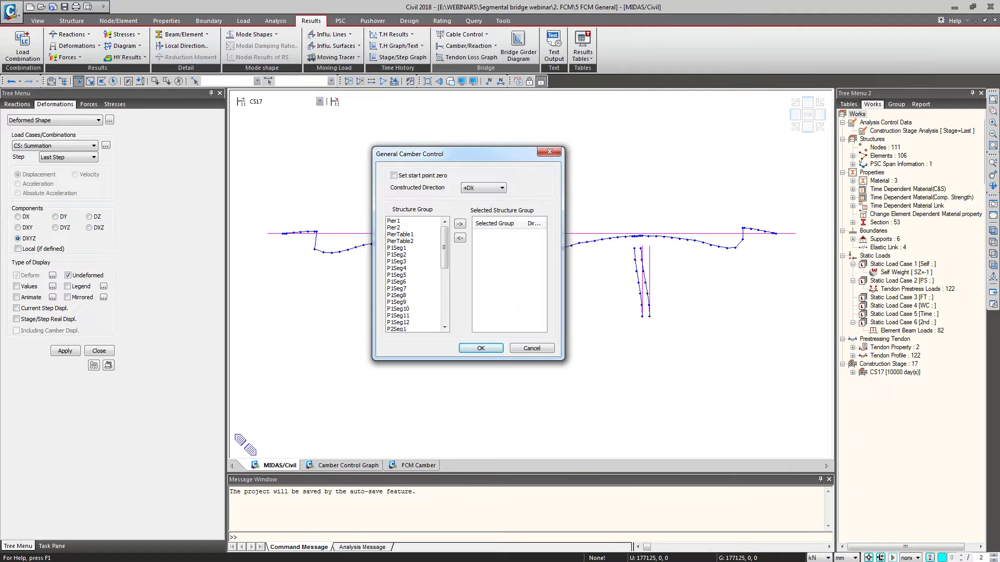
{"action": "left_click", "coordinate": [489, 190]}
{"action": "left_click", "coordinate": [481, 199]}
{"action": "left_click_drag", "start_coordinate": [445, 253], "coordinate": [444, 306]}
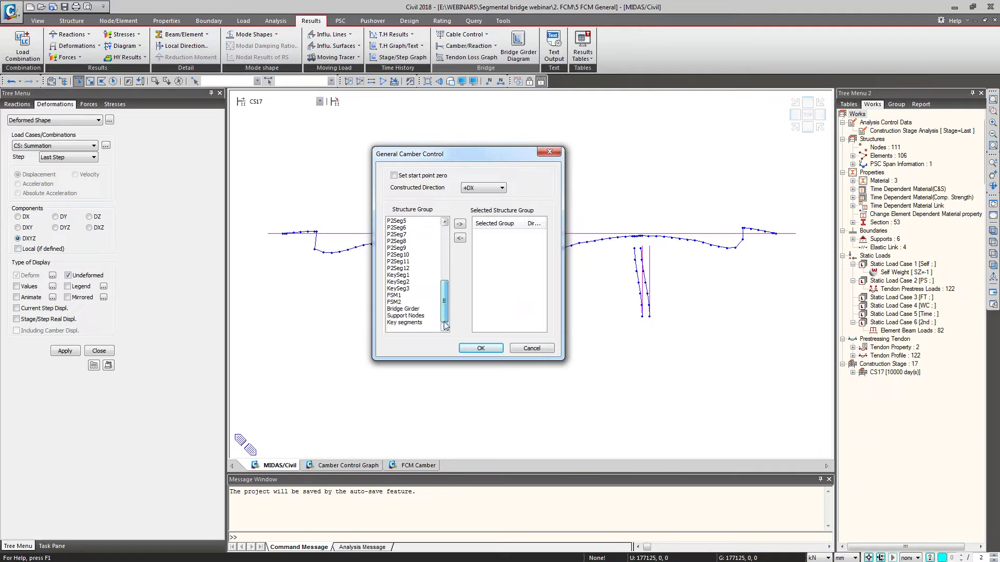
{"action": "left_click", "coordinate": [411, 308]}
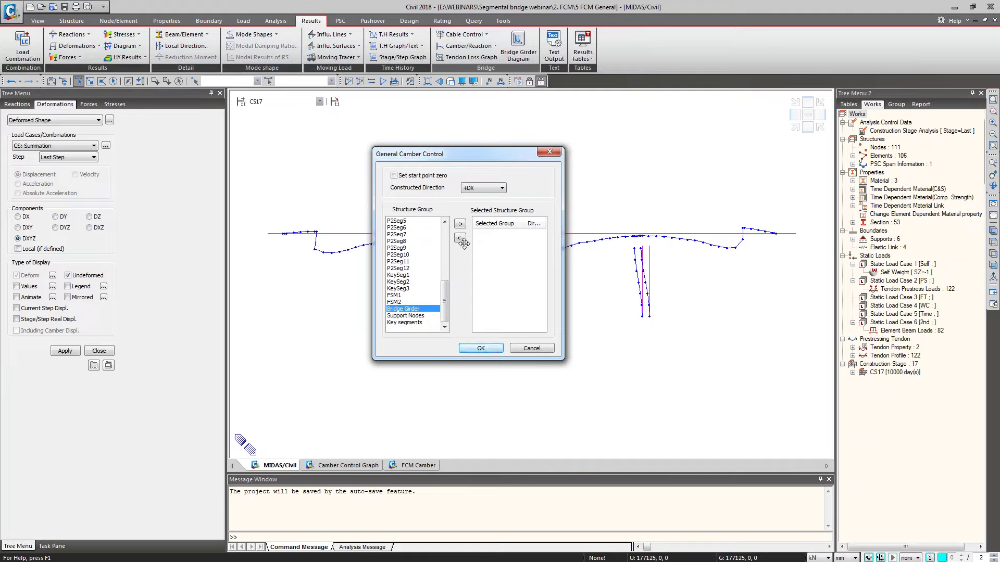
{"action": "left_click", "coordinate": [459, 224]}
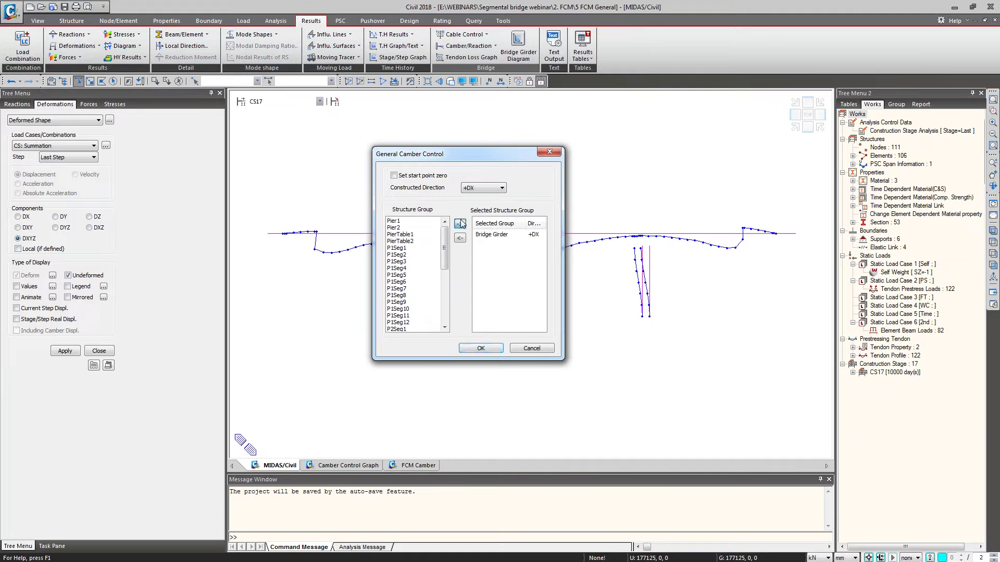
{"action": "left_click", "coordinate": [485, 349]}
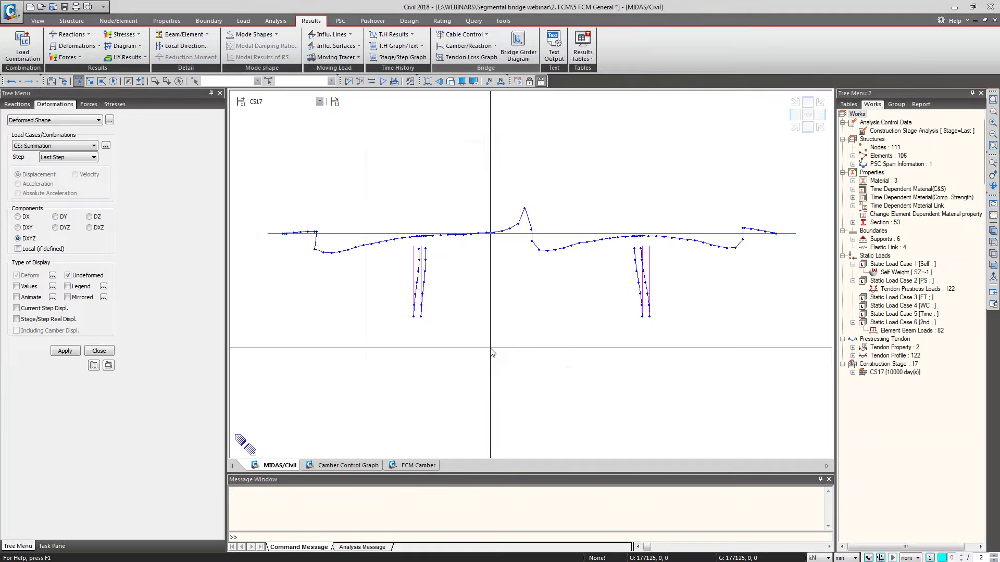
Step: Generate the General Camber graphs for the Bridge Girder group
{"action": "left_click", "coordinate": [469, 46]}
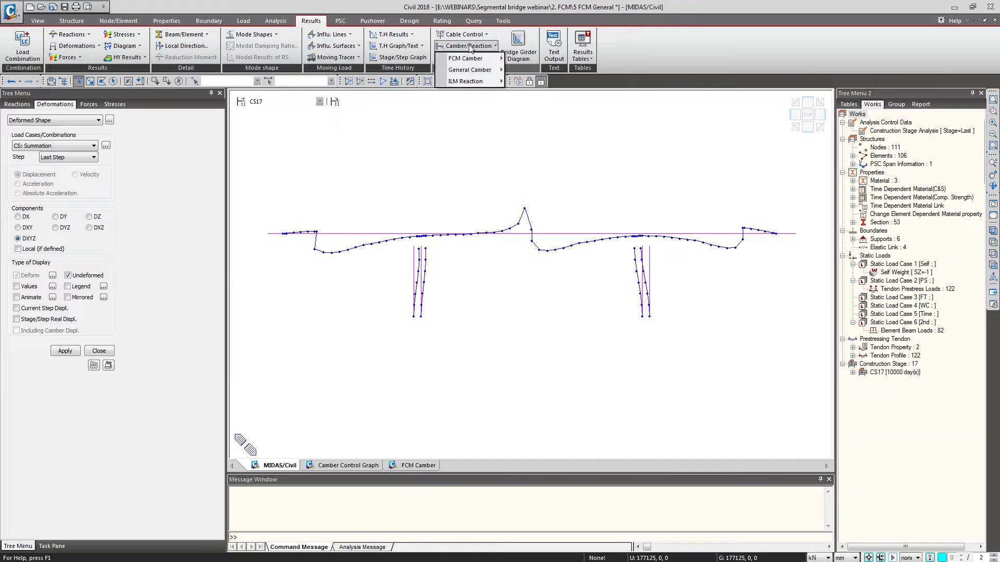
{"action": "mouse_move", "coordinate": [475, 76]}
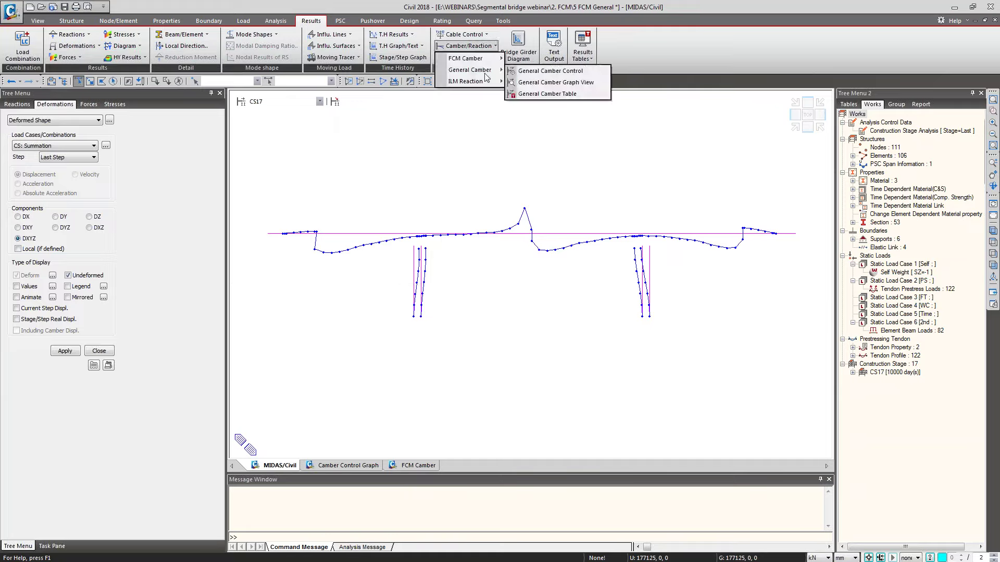
{"action": "left_click", "coordinate": [562, 89]}
{"action": "left_click", "coordinate": [505, 326]}
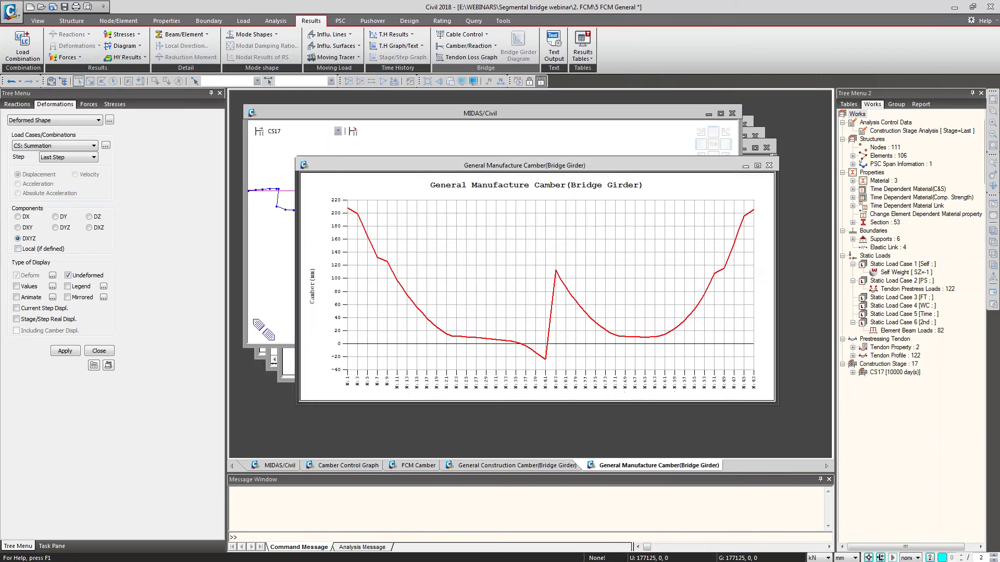
Step: Maximize the General Construction Camber graph and compare it with the General Manufacture Camber graph
{"action": "left_click", "coordinate": [511, 466]}
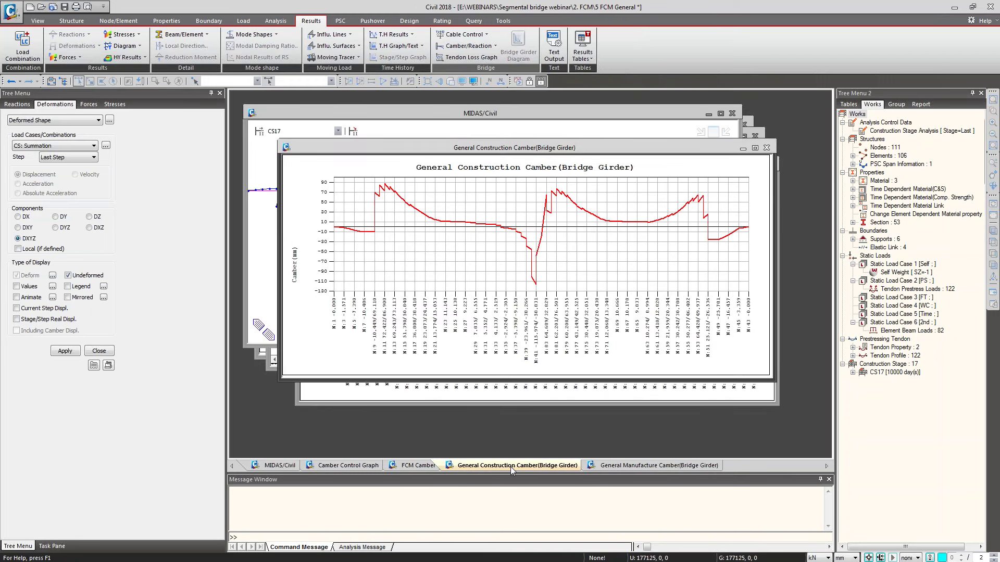
{"action": "left_click", "coordinate": [755, 147]}
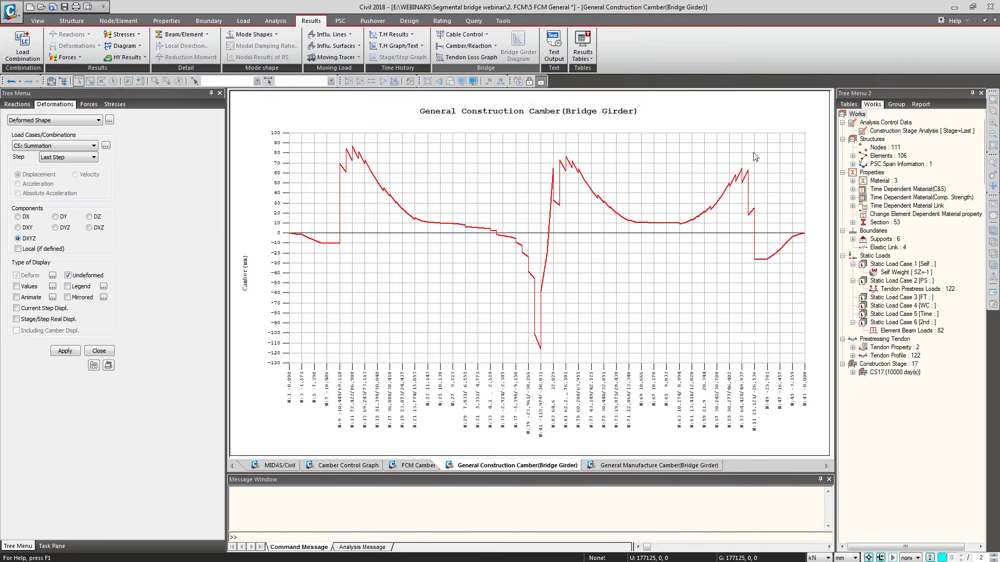
{"action": "left_click", "coordinate": [620, 467]}
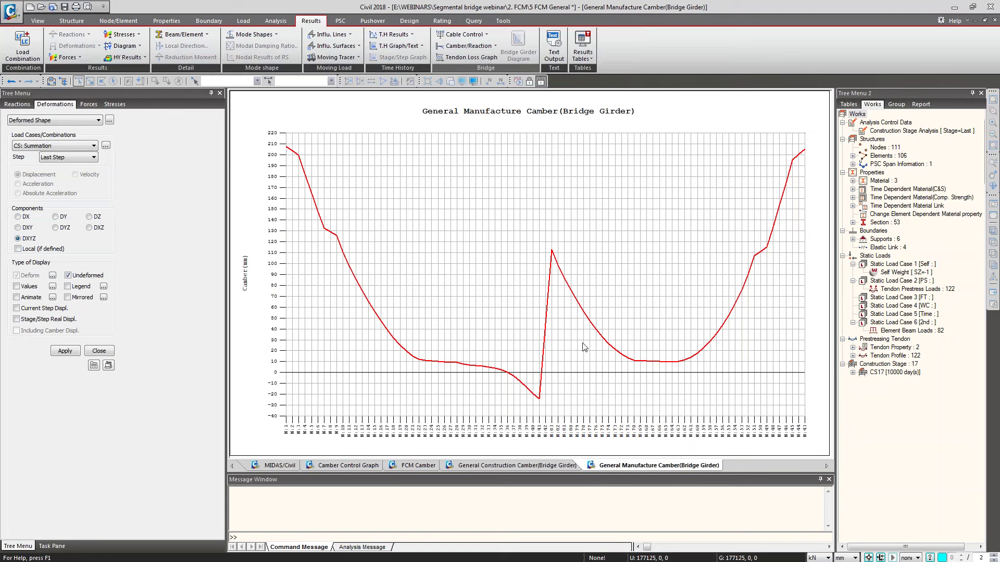
Step: Generate the General Camber Table for the Summation load case and look through the constructed and manufactured camber tables
{"action": "left_click", "coordinate": [460, 47]}
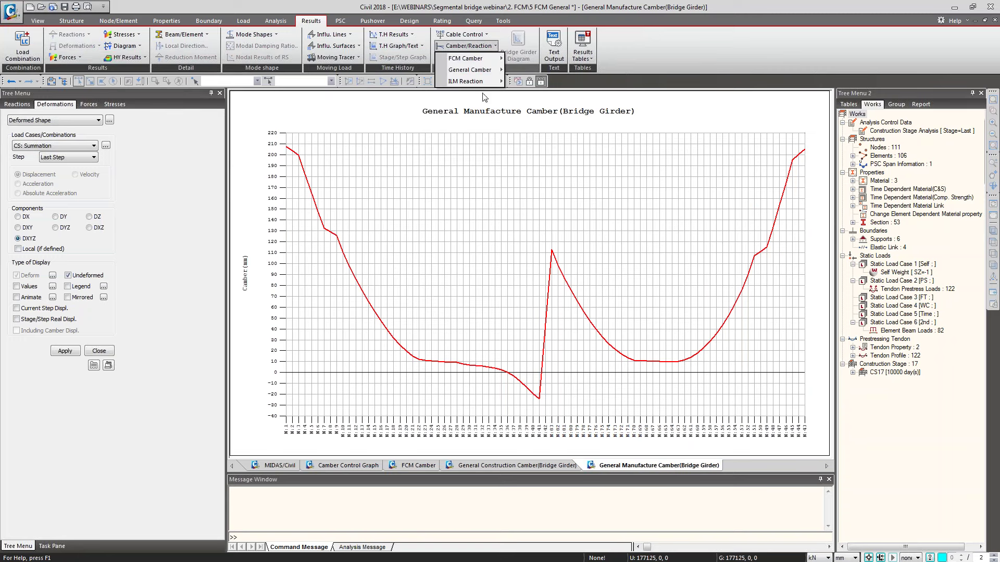
{"action": "mouse_move", "coordinate": [488, 73]}
{"action": "left_click", "coordinate": [554, 94]}
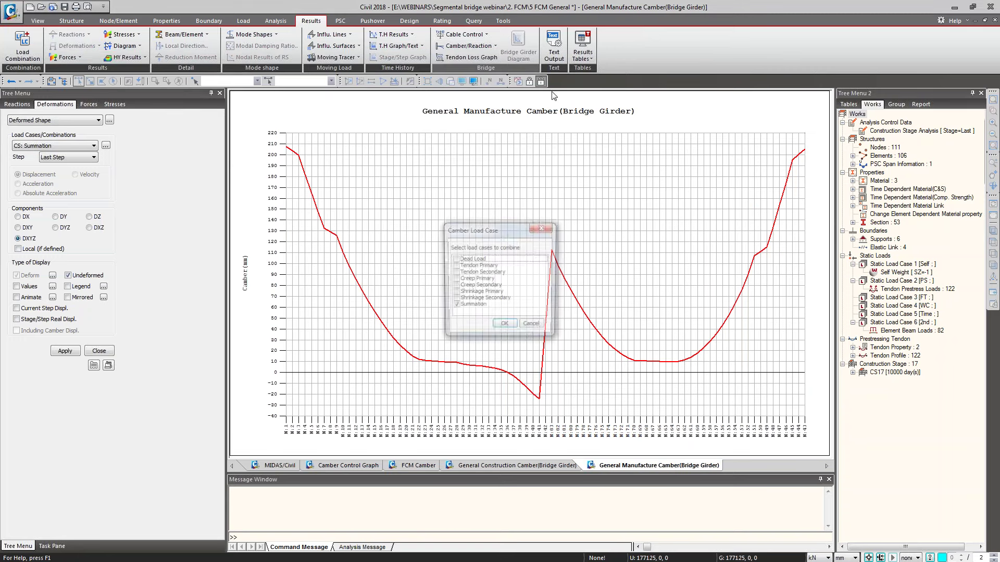
{"action": "key", "text": "Return"}
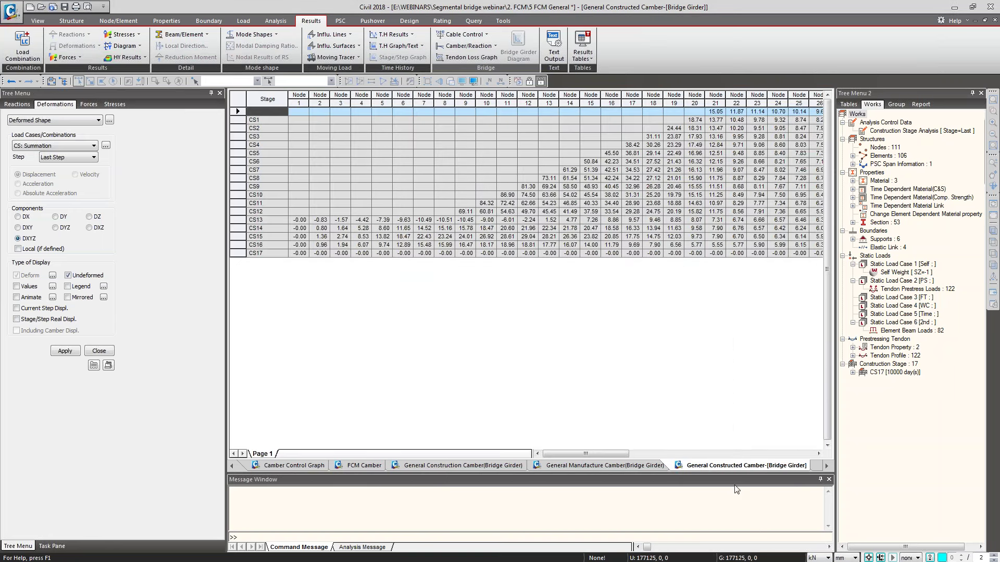
{"action": "left_click", "coordinate": [608, 468]}
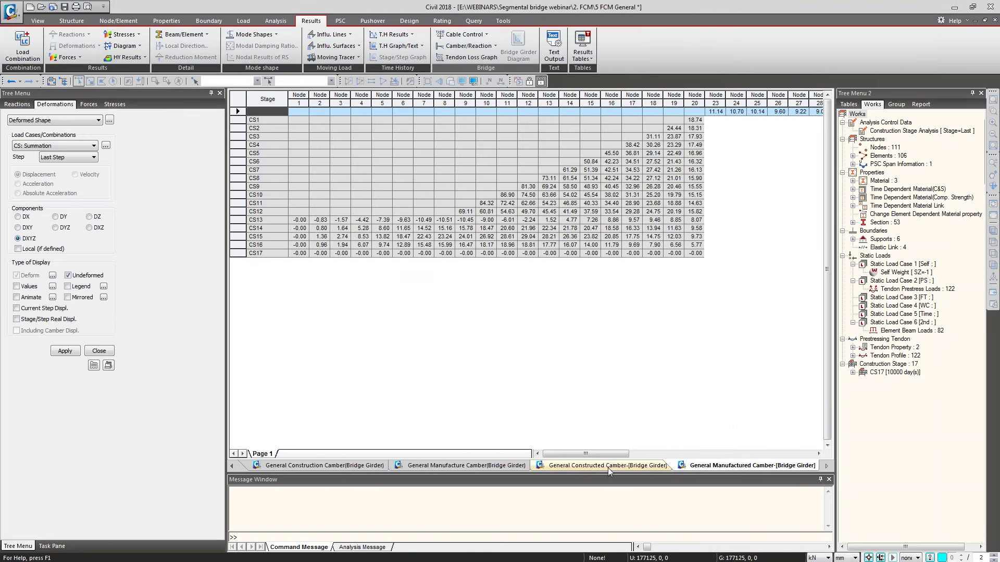
{"action": "left_click", "coordinate": [715, 468]}
{"action": "mouse_move", "coordinate": [584, 452]}
{"action": "left_mouse_down"}
{"action": "mouse_move", "coordinate": [783, 449]}
{"action": "mouse_move", "coordinate": [599, 450]}
{"action": "left_mouse_up"}
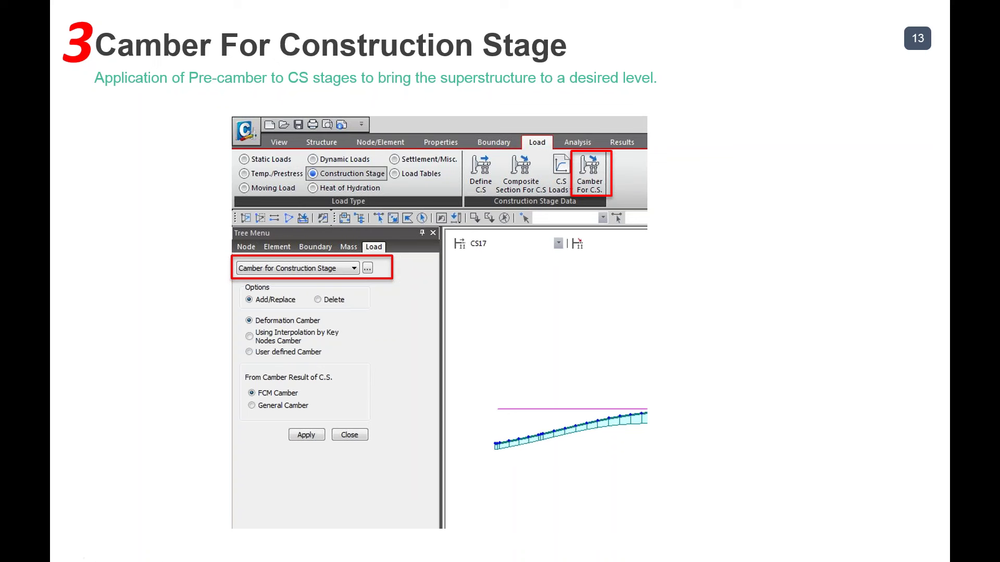
Step: Switch back to the FCM General model in midas Civil and close all camber graphs and tables, keeping only the model view
{"action": "key", "text": "alt+Tab"}
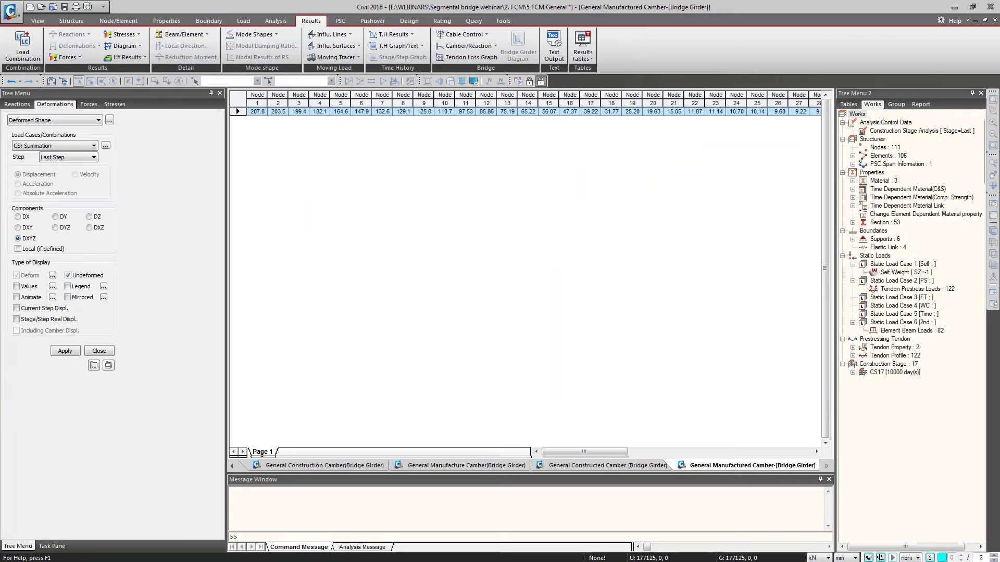
{"action": "key", "text": "alt+Tab"}
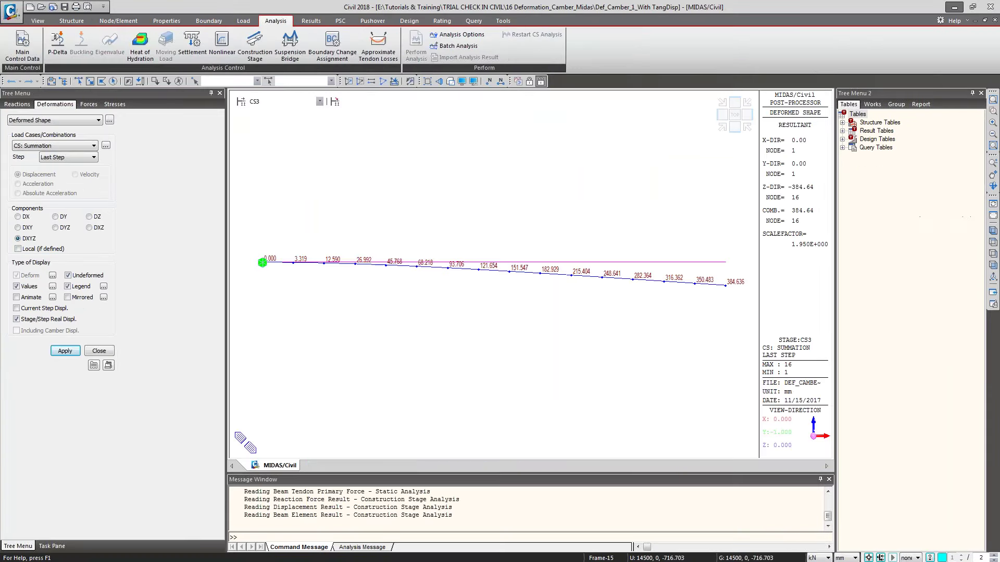
{"action": "key", "text": "alt+Tab"}
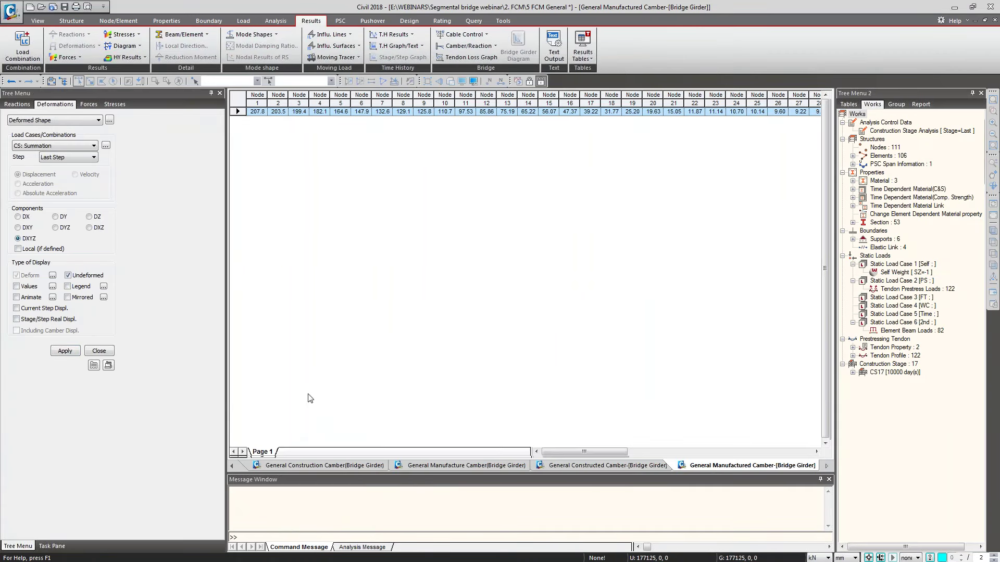
{"action": "right_click", "coordinate": [725, 471]}
{"action": "left_click", "coordinate": [750, 476]}
{"action": "middle_click", "coordinate": [599, 466]}
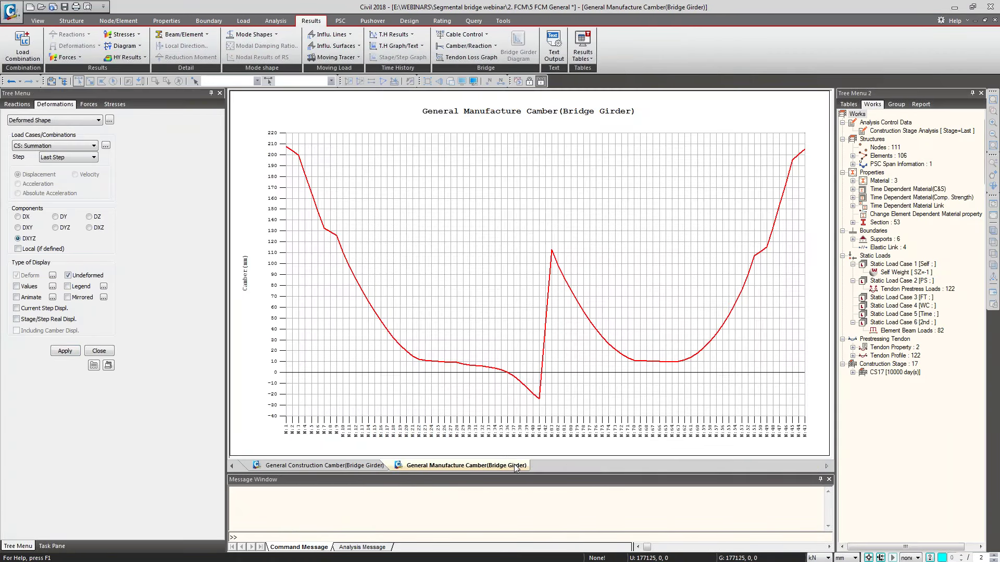
{"action": "middle_click", "coordinate": [516, 467]}
{"action": "middle_click", "coordinate": [340, 467]}
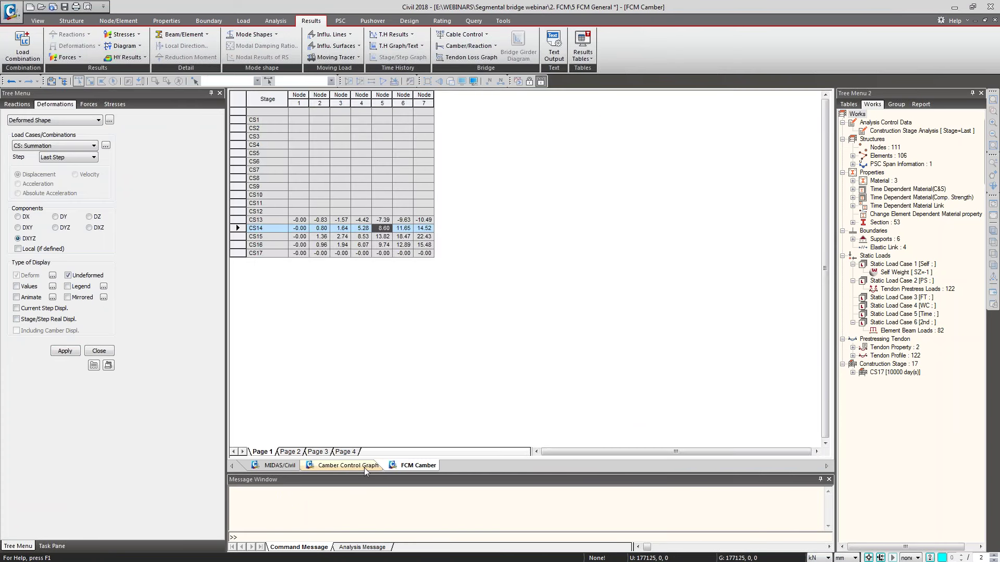
{"action": "middle_click", "coordinate": [407, 467]}
{"action": "middle_click", "coordinate": [357, 469]}
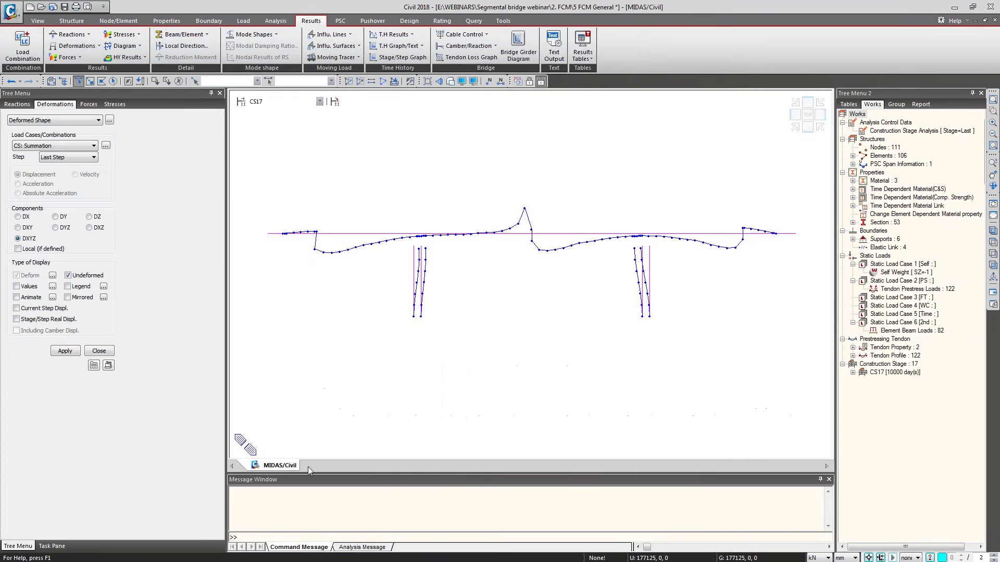
Step: Open Camber for Construction Stage and switch the displayed stage from the CS stages to PostCS
{"action": "left_click", "coordinate": [244, 21]}
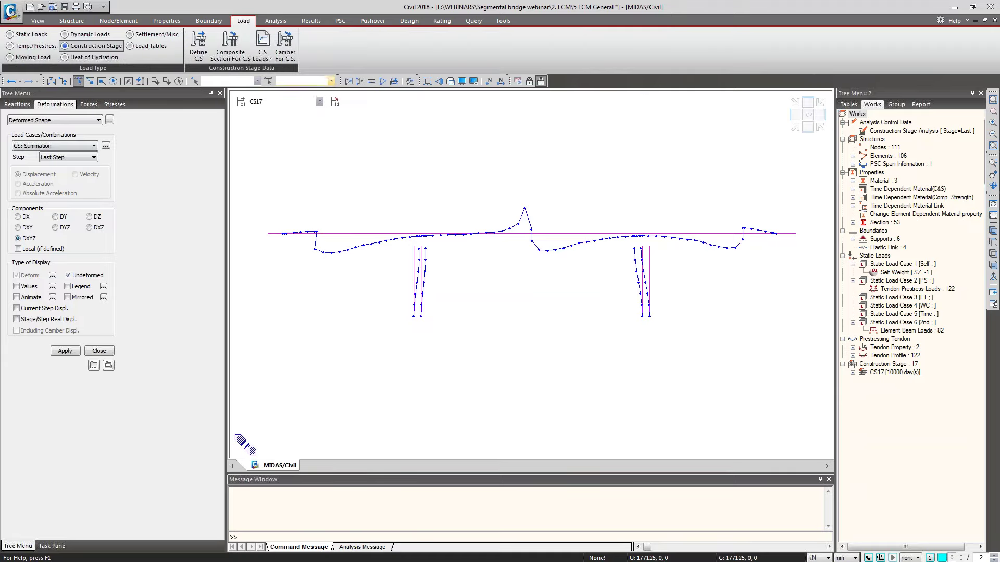
{"action": "left_click", "coordinate": [283, 52]}
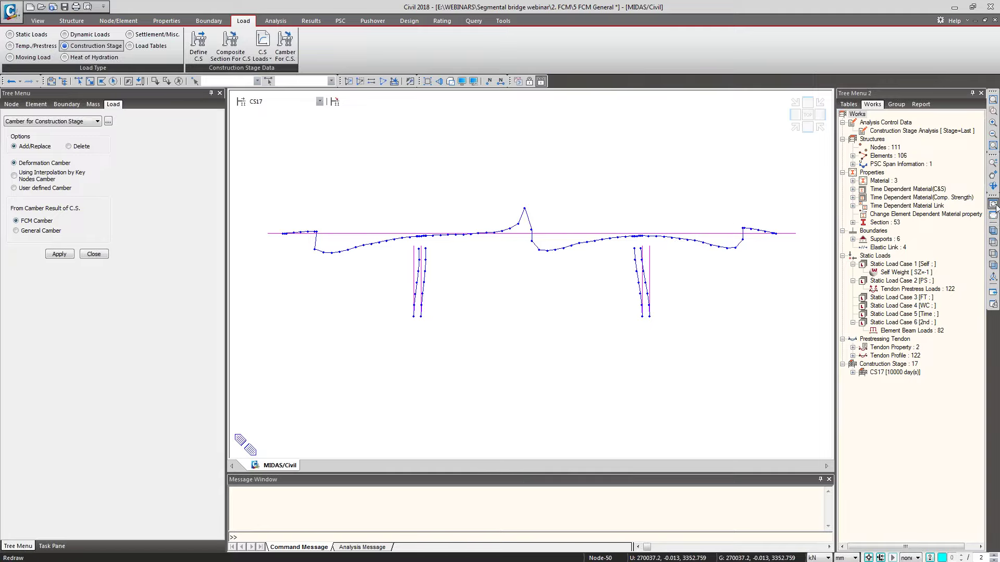
{"action": "left_click", "coordinate": [274, 106]}
{"action": "left_click", "coordinate": [275, 111]}
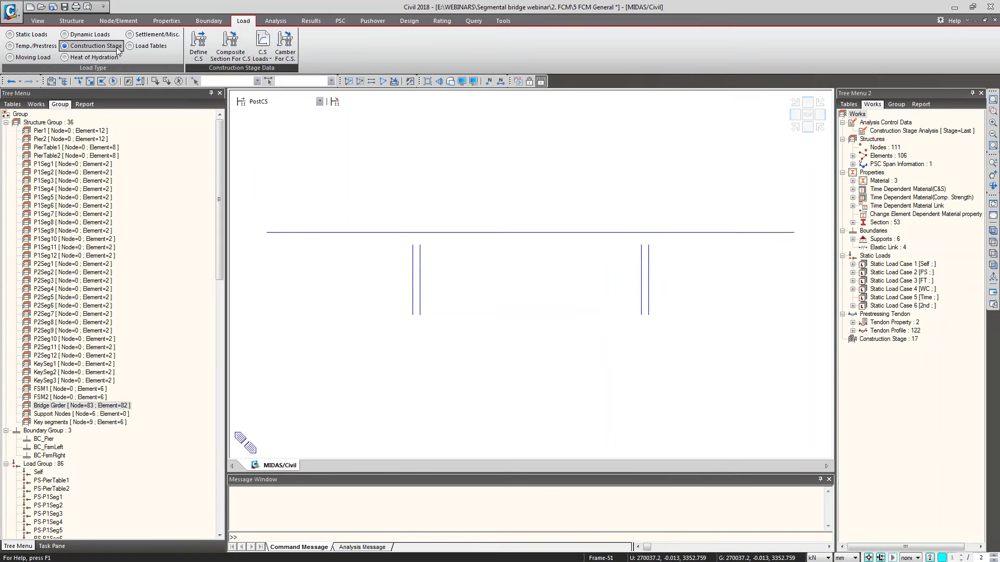
Step: Reopen Camber for Construction Stage and select all nodes and elements of the Bridge Girder structure group
{"action": "left_click", "coordinate": [281, 45]}
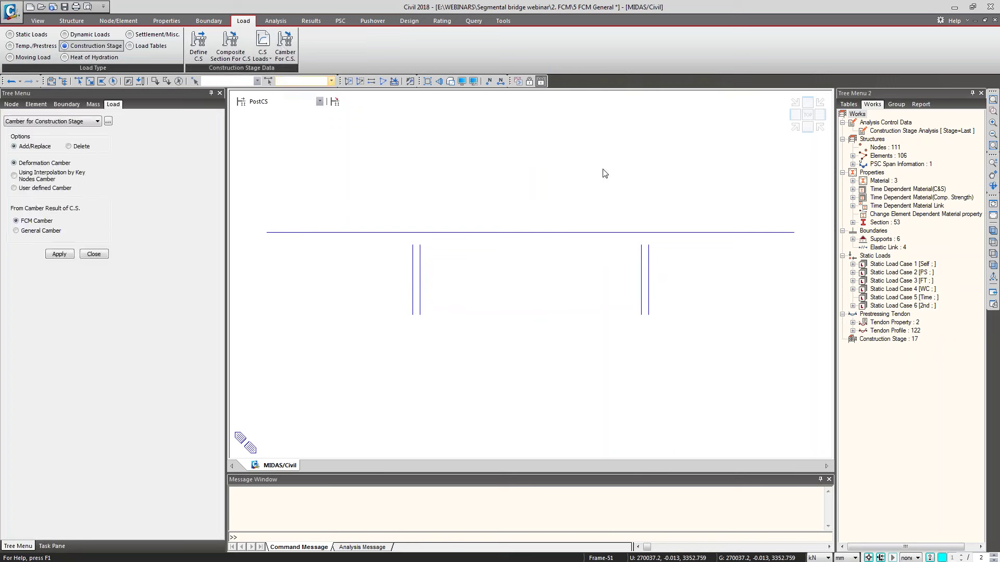
{"action": "left_click", "coordinate": [896, 104]}
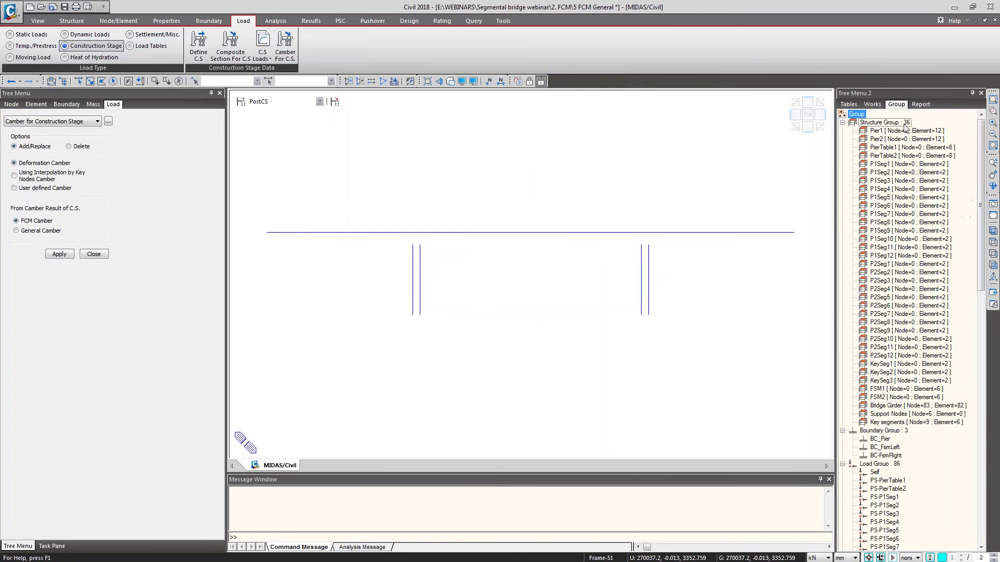
{"action": "double_click", "coordinate": [908, 407]}
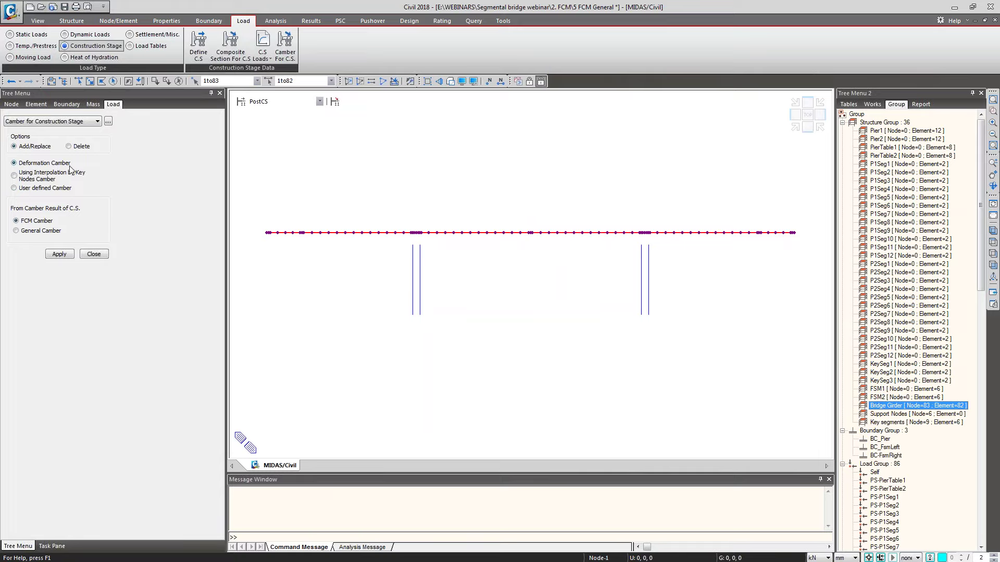
Step: Examine the input fields of the interpolation by key nodes camber and user defined camber methods
{"action": "left_click", "coordinate": [47, 178]}
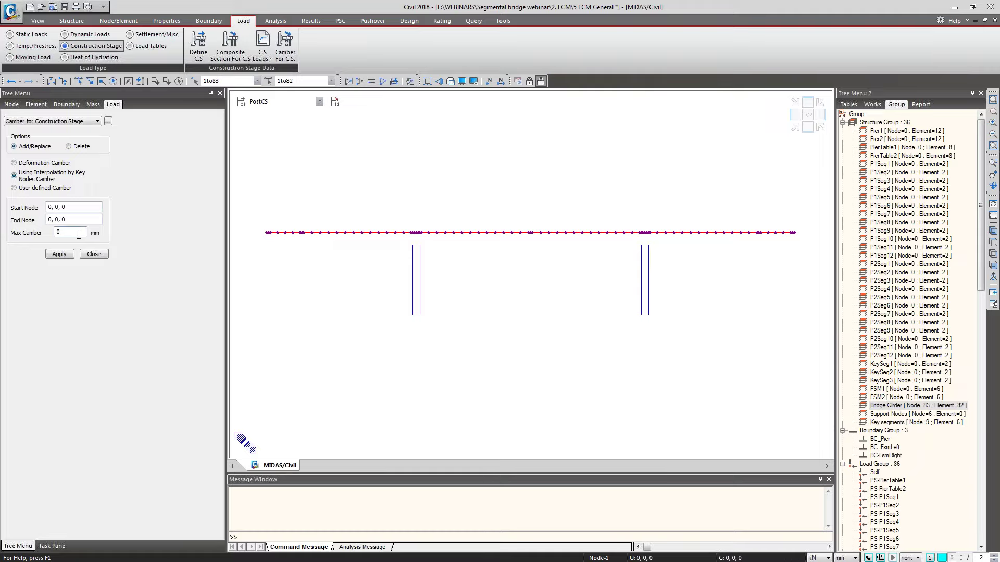
{"action": "left_click", "coordinate": [51, 189]}
{"action": "left_click_drag", "start_coordinate": [51, 221], "coordinate": [65, 220]}
{"action": "left_click", "coordinate": [42, 233]}
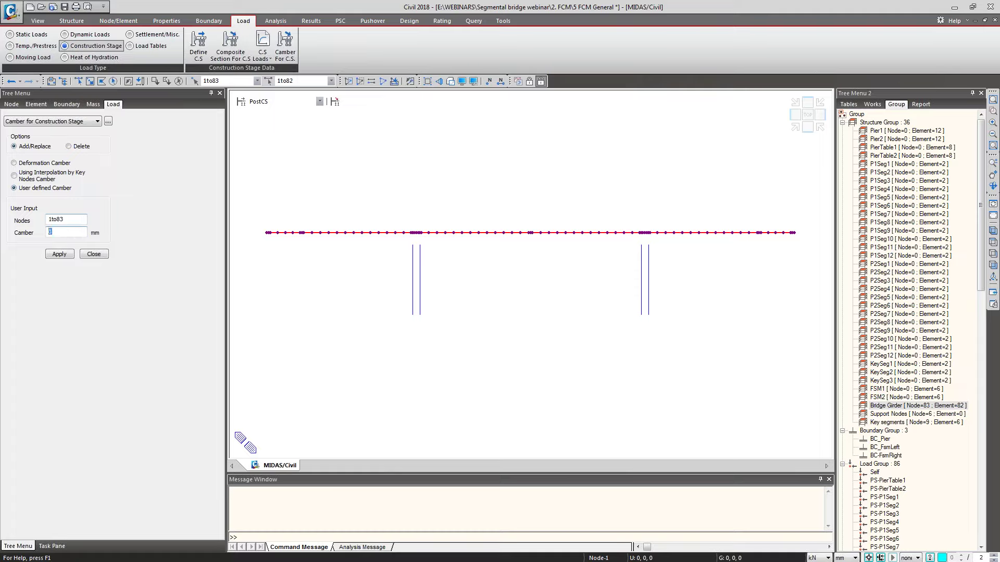
Step: Apply Deformation Camber from the FCM Camber result to the selected bridge girder with the Add/Replace option
{"action": "left_click", "coordinate": [42, 164]}
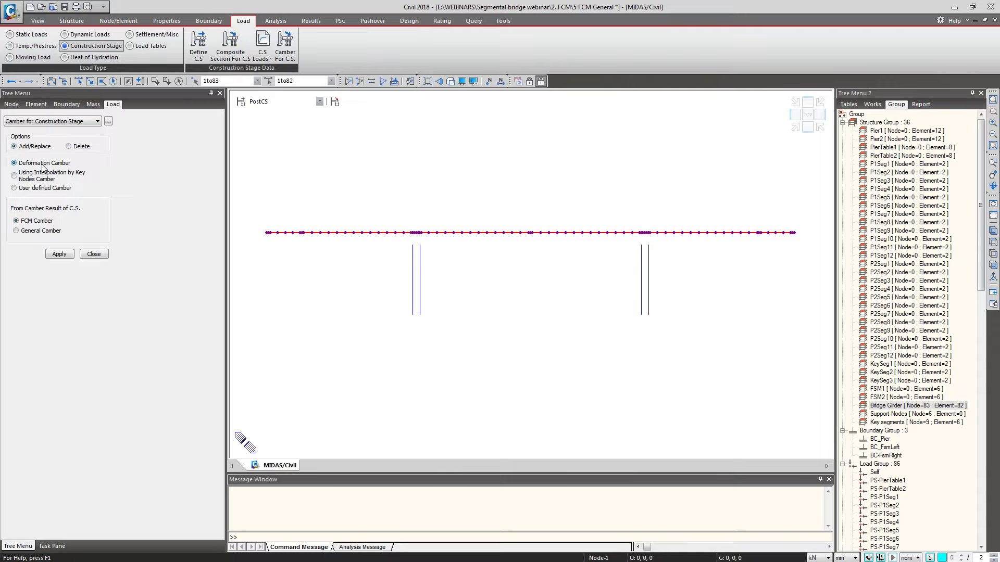
{"action": "left_click", "coordinate": [59, 254]}
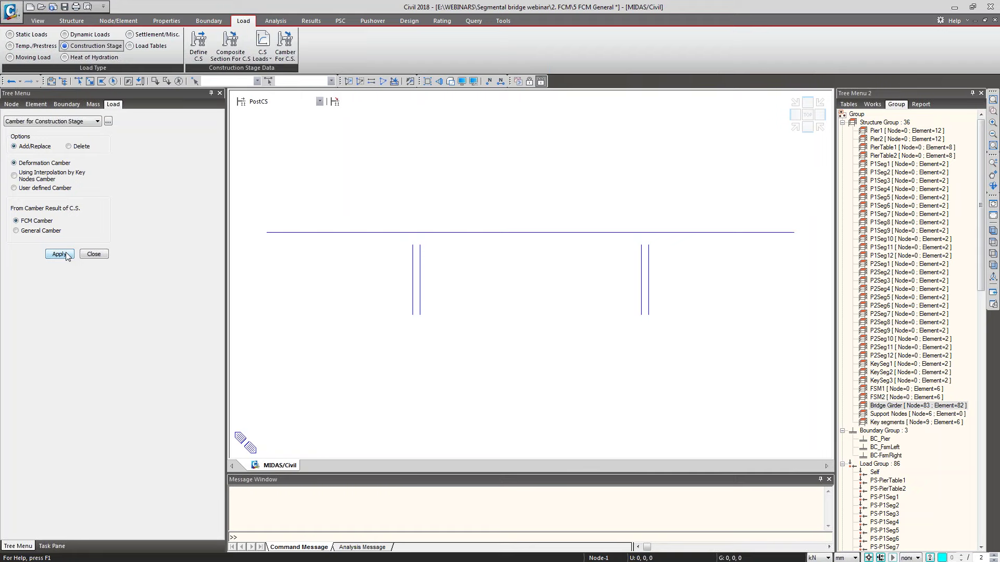
Step: Review the nodal deformation values in the Camber for Construction Stage table, then close the table and the camber settings
{"action": "left_click", "coordinate": [108, 122]}
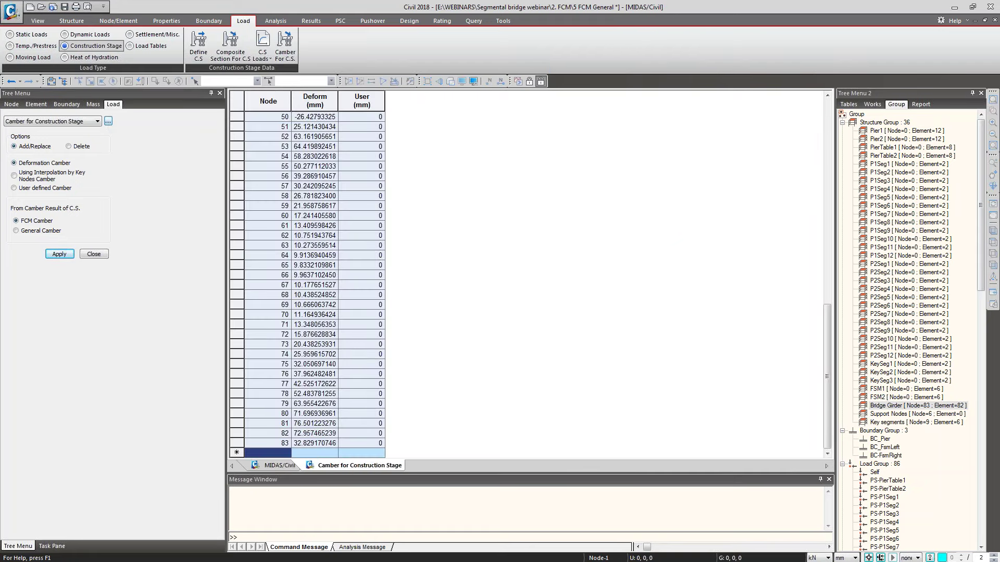
{"action": "left_click", "coordinate": [314, 100]}
{"action": "scroll", "coordinate": [337, 164], "scroll_direction": "up", "scroll_amount": 15}
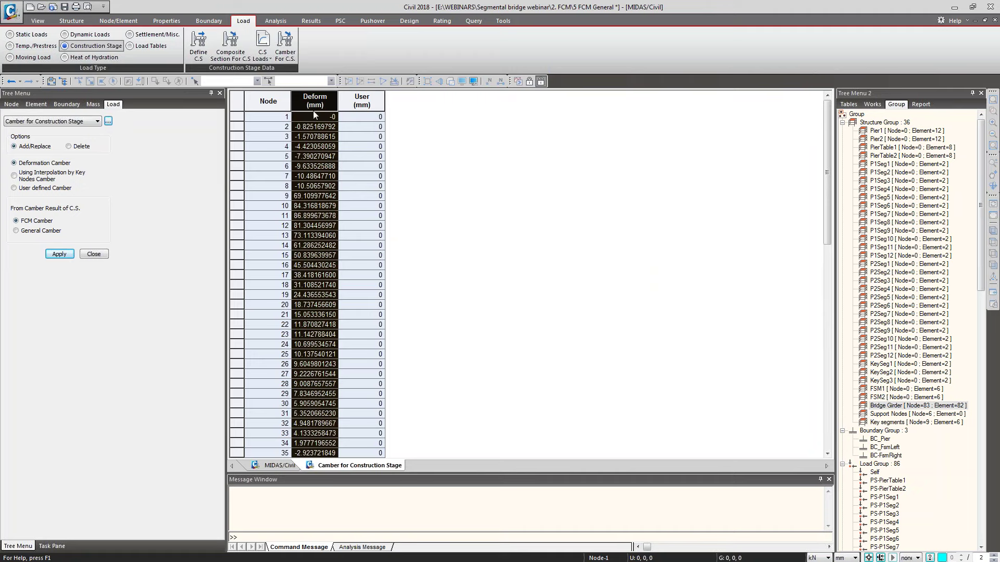
{"action": "left_click_drag", "start_coordinate": [316, 129], "coordinate": [323, 255]}
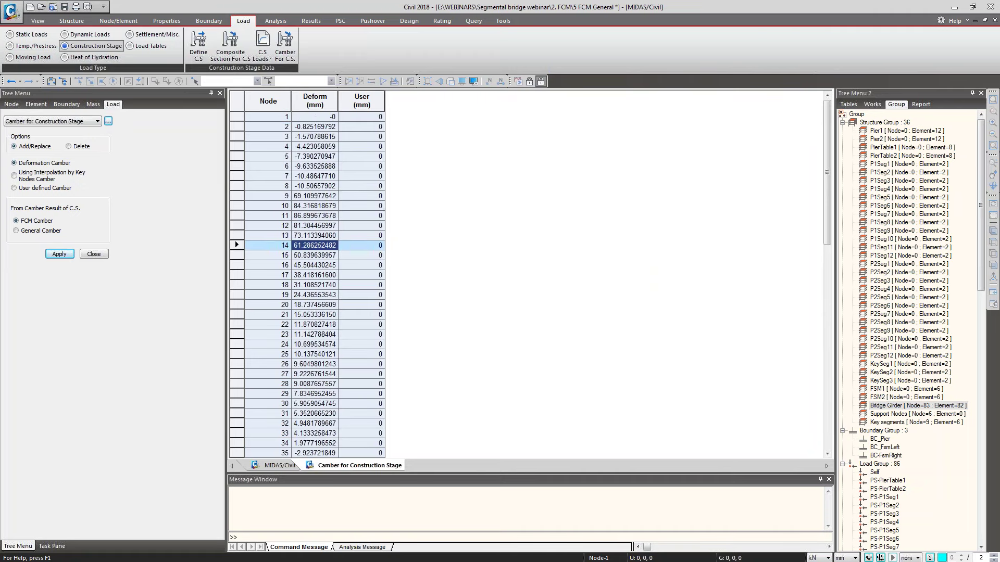
{"action": "left_click_drag", "start_coordinate": [315, 100], "coordinate": [269, 100]}
{"action": "left_click_drag", "start_coordinate": [280, 150], "coordinate": [288, 270]}
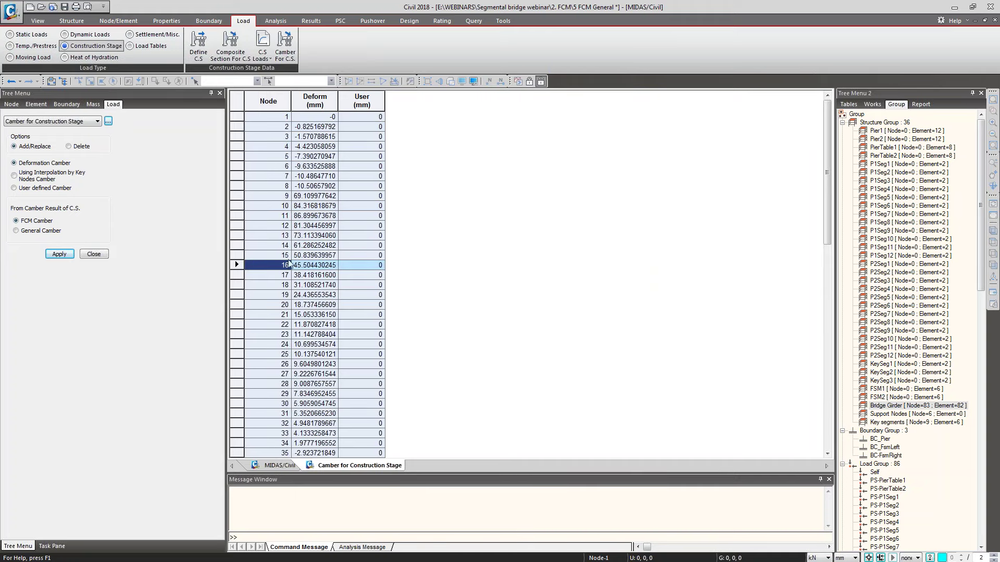
{"action": "middle_click", "coordinate": [340, 465]}
{"action": "left_click", "coordinate": [104, 254]}
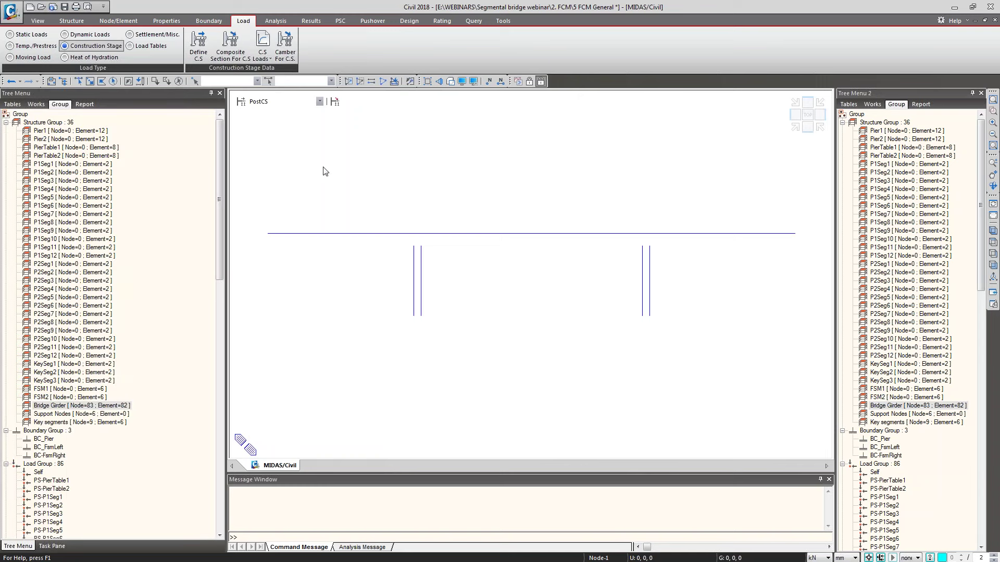
Step: Enable Apply Camber Displacement to C.S. in the construction stage analysis control data, accept deleting the existing results, and run the analysis
{"action": "left_click", "coordinate": [276, 22]}
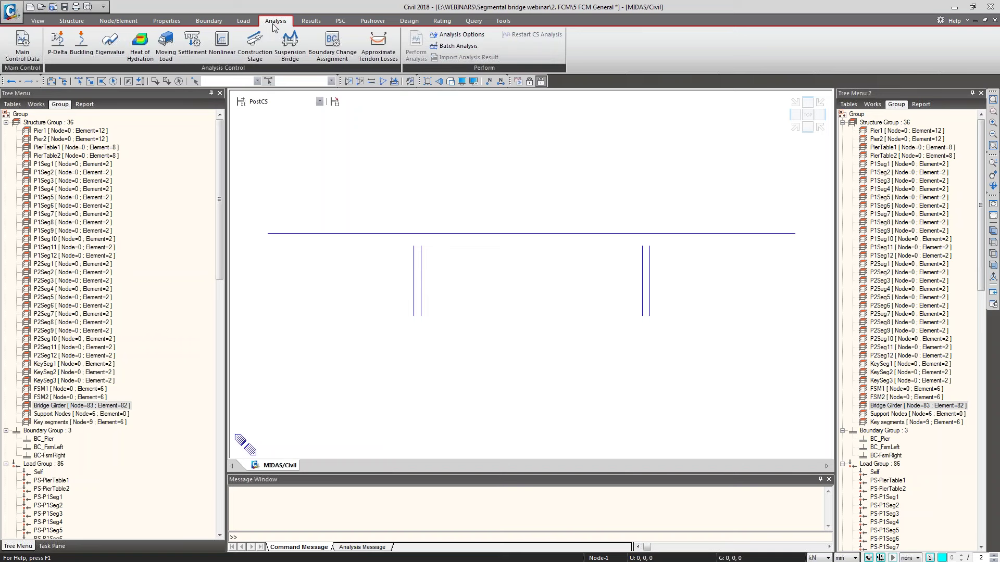
{"action": "left_click", "coordinate": [254, 44]}
{"action": "left_click_drag", "start_coordinate": [441, 160], "coordinate": [355, 139]}
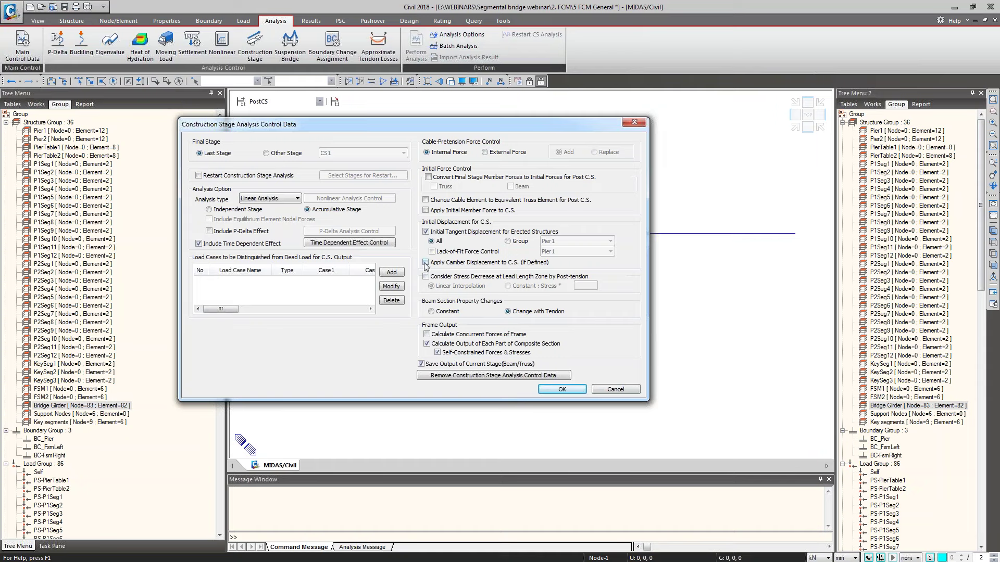
{"action": "left_click", "coordinate": [570, 391]}
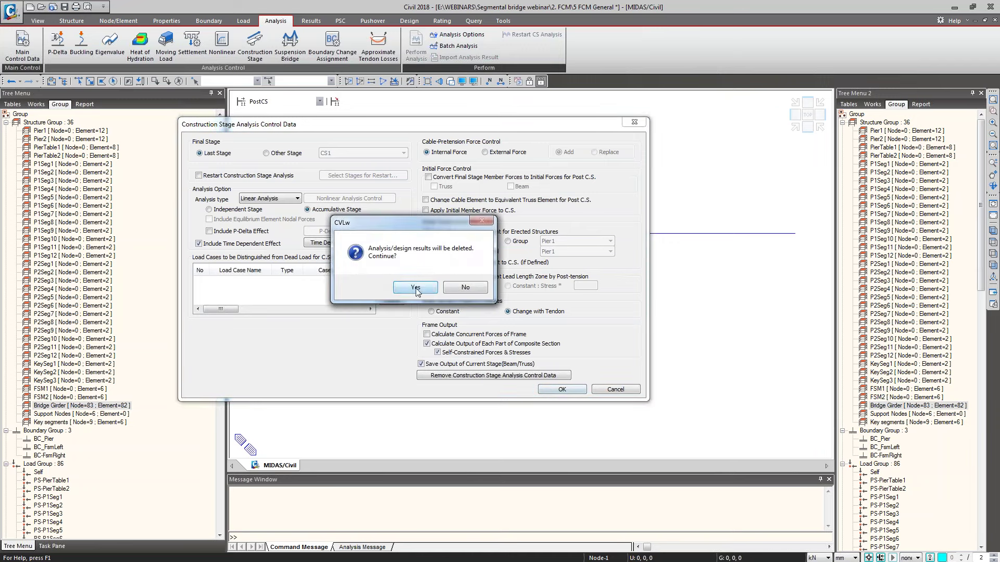
{"action": "left_click", "coordinate": [415, 287]}
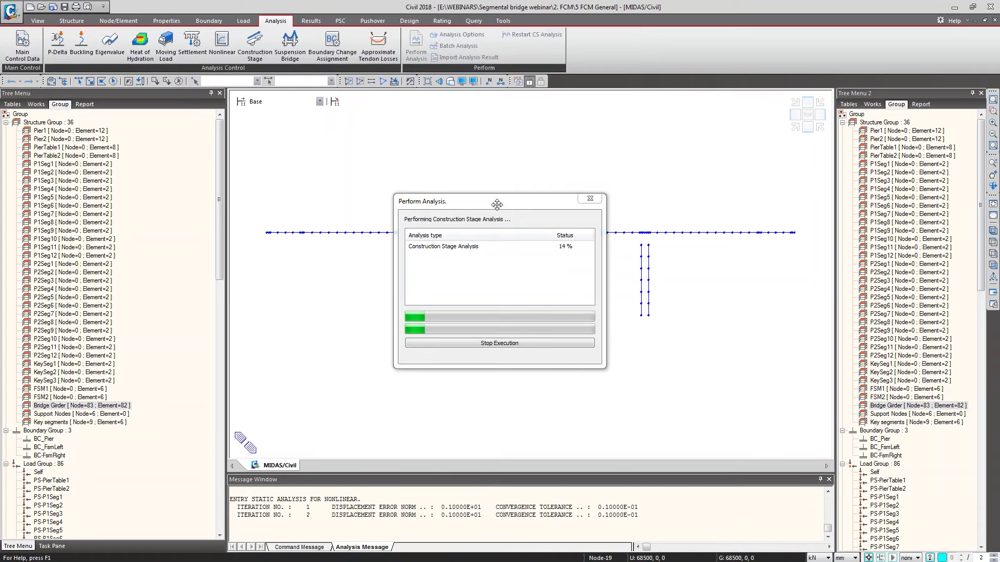
{"action": "left_click_drag", "start_coordinate": [492, 201], "coordinate": [395, 186]}
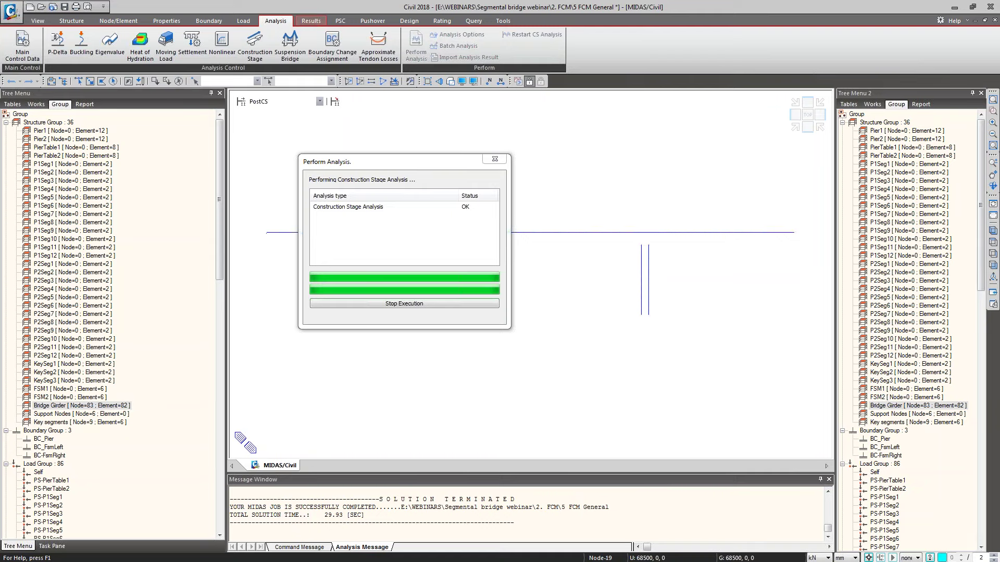
{"action": "double_click", "coordinate": [327, 516]}
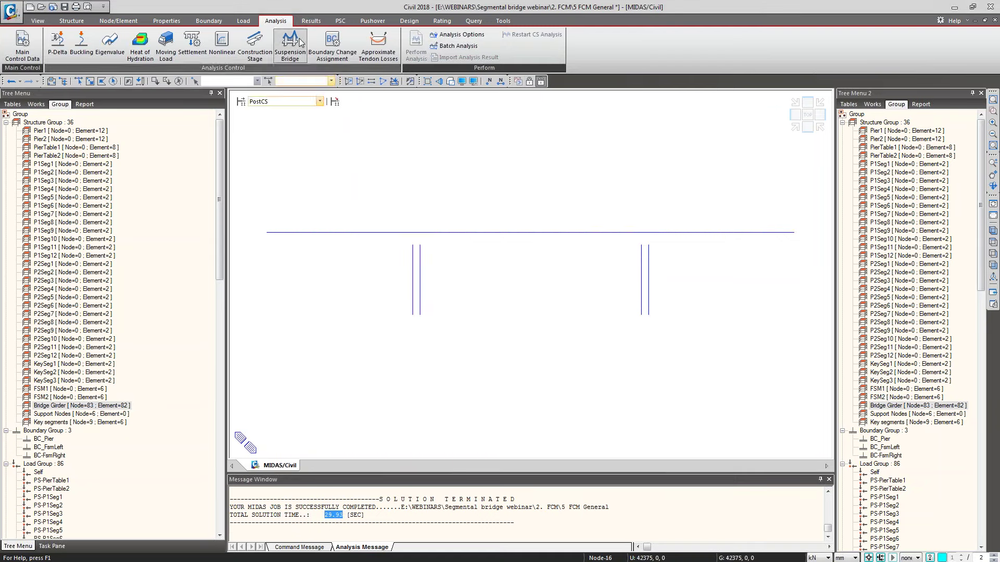
Step: Display the DXYZ deformed shape at stage CS17 for the CS: Summation load case at the first step
{"action": "left_click", "coordinate": [311, 20]}
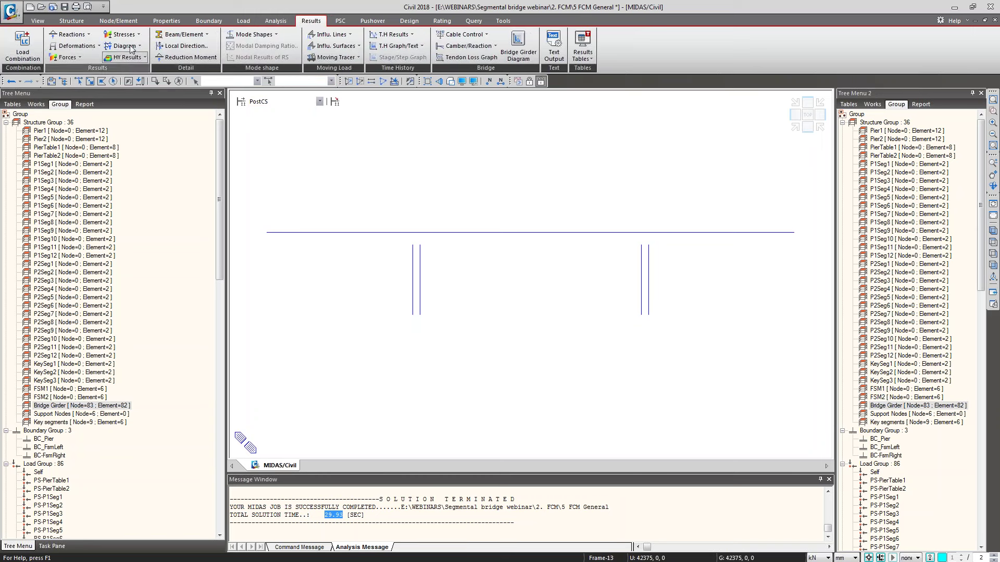
{"action": "left_click", "coordinate": [75, 46]}
{"action": "left_click", "coordinate": [281, 102]}
{"action": "left_click", "coordinate": [255, 210]}
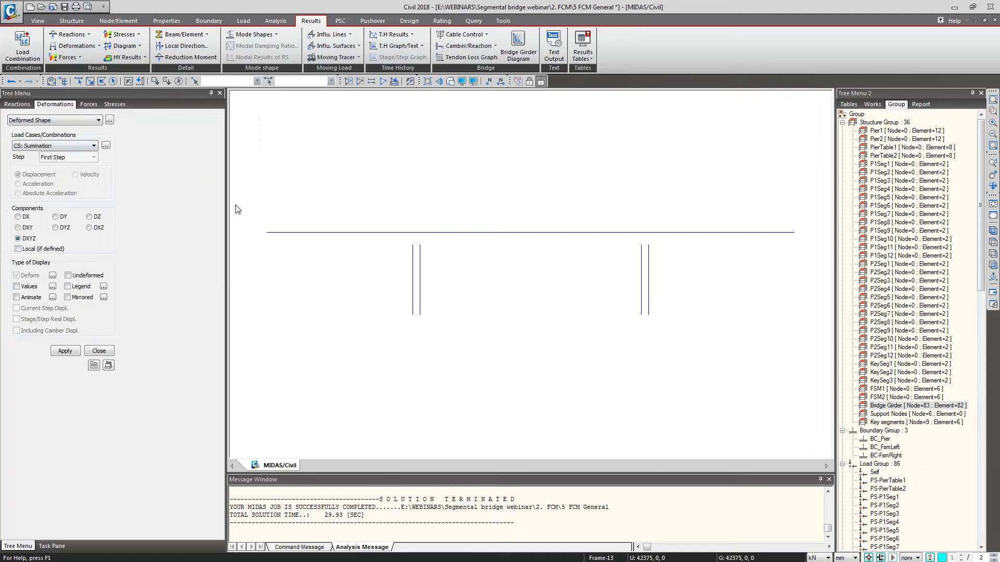
{"action": "left_click", "coordinate": [81, 147]}
{"action": "left_click", "coordinate": [77, 148]}
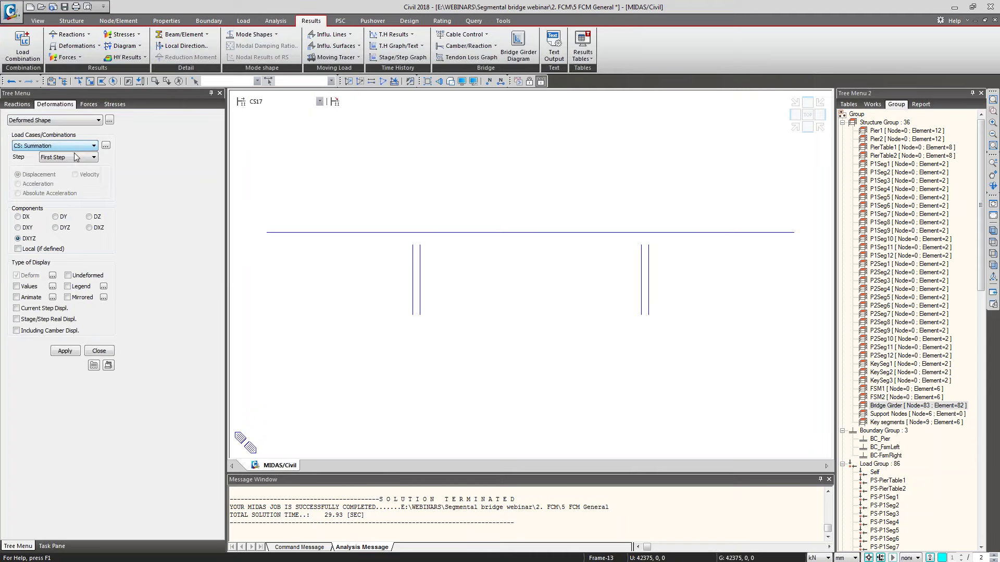
{"action": "left_click", "coordinate": [65, 351]}
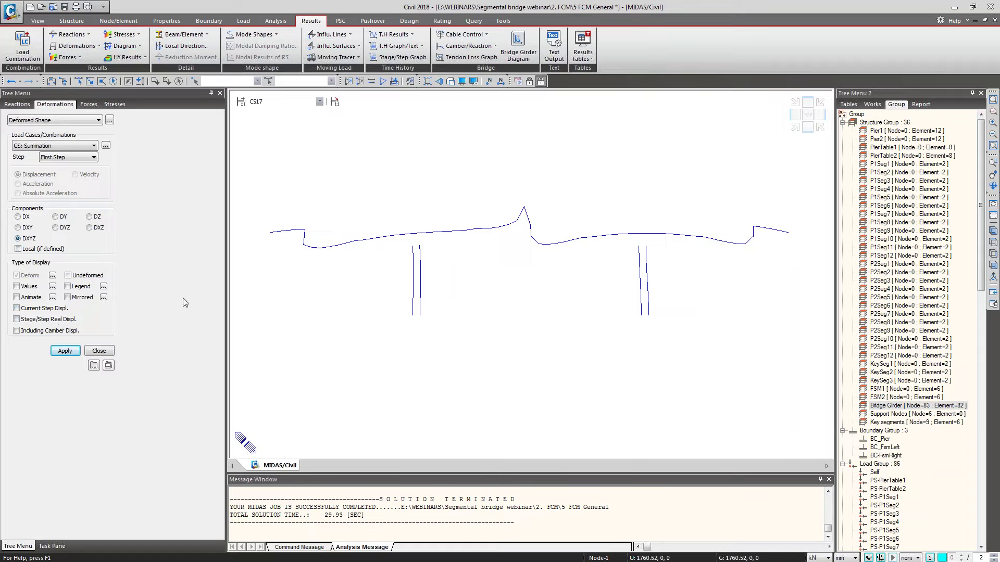
Step: Include the camber displacement in the deformed shape and show the result legend
{"action": "left_click", "coordinate": [17, 331]}
{"action": "left_click", "coordinate": [54, 351]}
{"action": "left_click", "coordinate": [105, 288]}
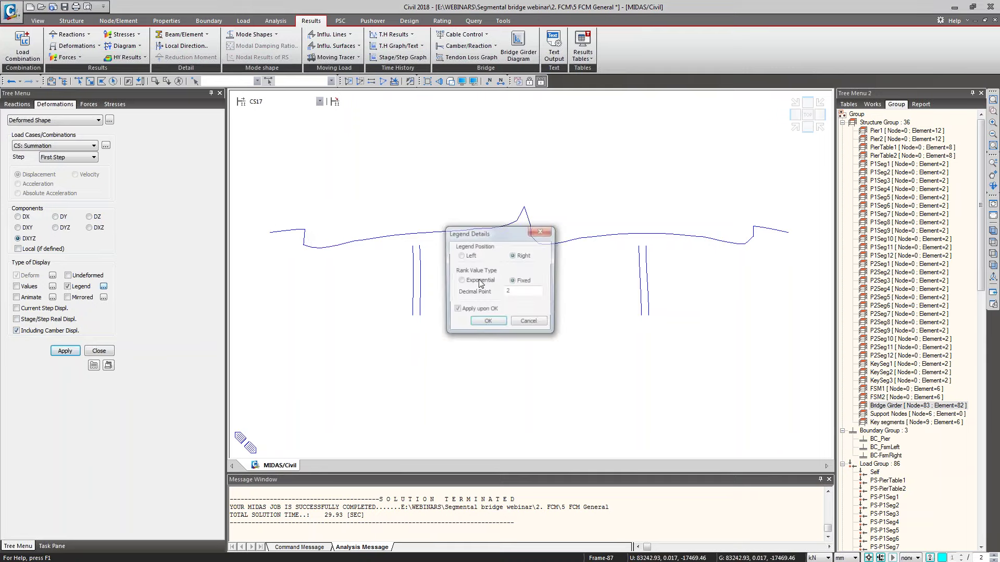
{"action": "key", "text": "Return"}
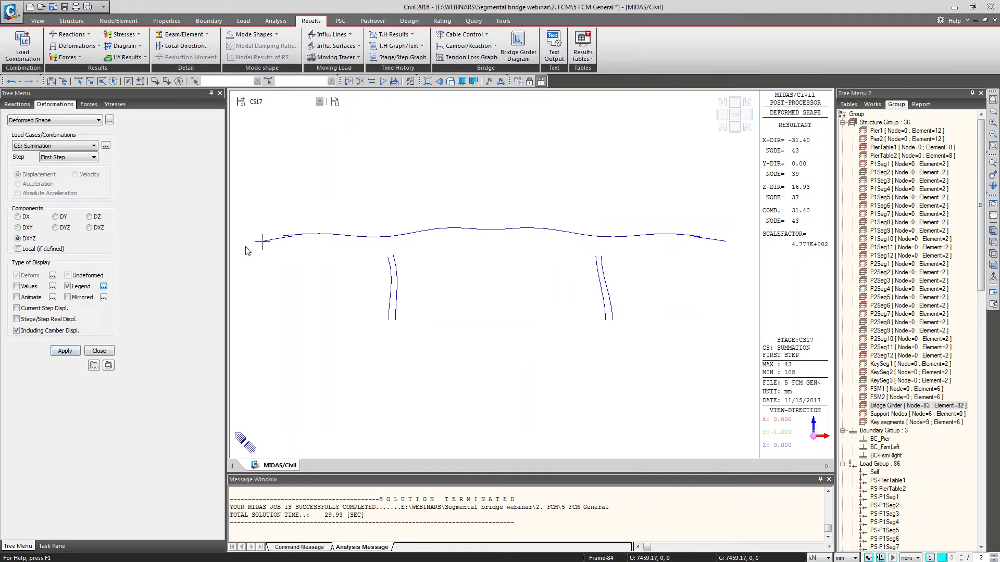
Step: Display the DZ component of the cambered deformed shape at the first step and again at the last step
{"action": "left_click", "coordinate": [92, 217]}
{"action": "left_click", "coordinate": [66, 352]}
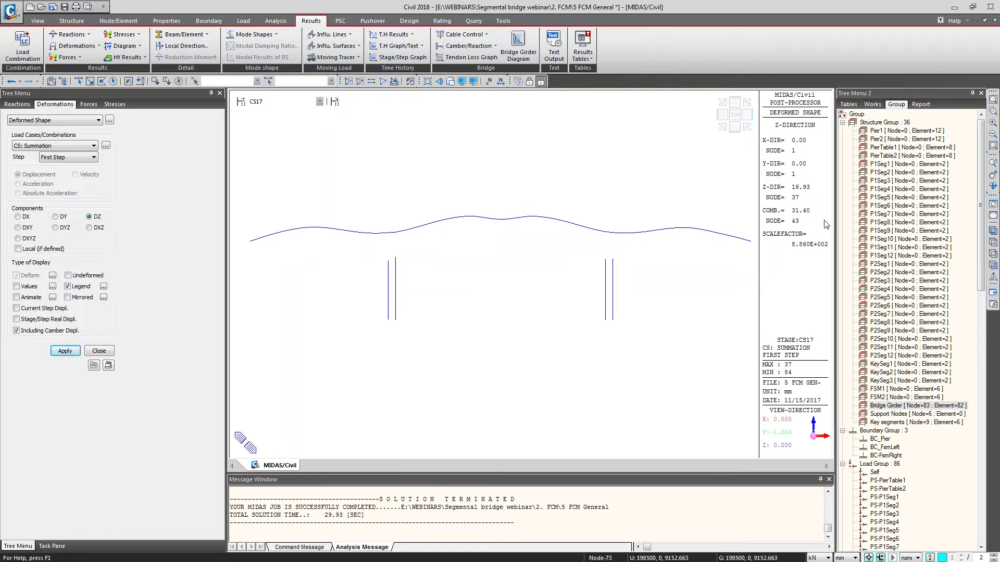
{"action": "left_click", "coordinate": [77, 157]}
{"action": "left_click", "coordinate": [63, 174]}
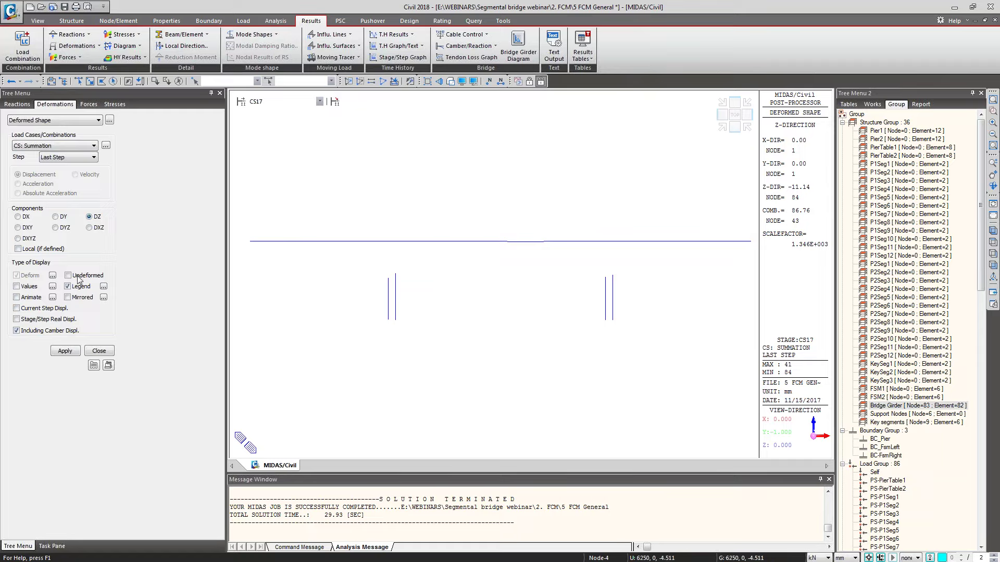
{"action": "left_click", "coordinate": [65, 351]}
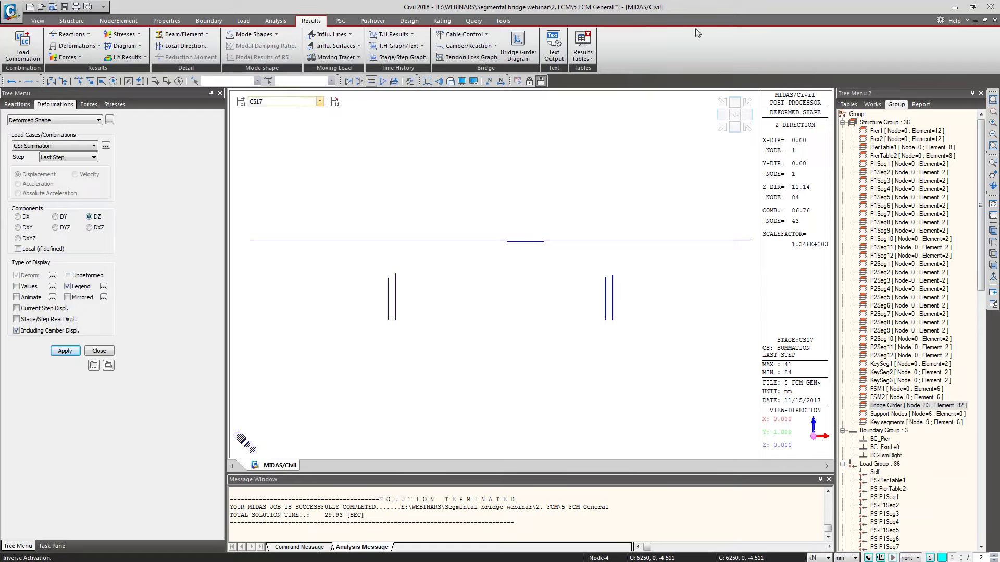
Step: Switch to the presentation and advance to the Construction Stage Analysis Control Data slide
{"action": "left_click", "coordinate": [954, 7]}
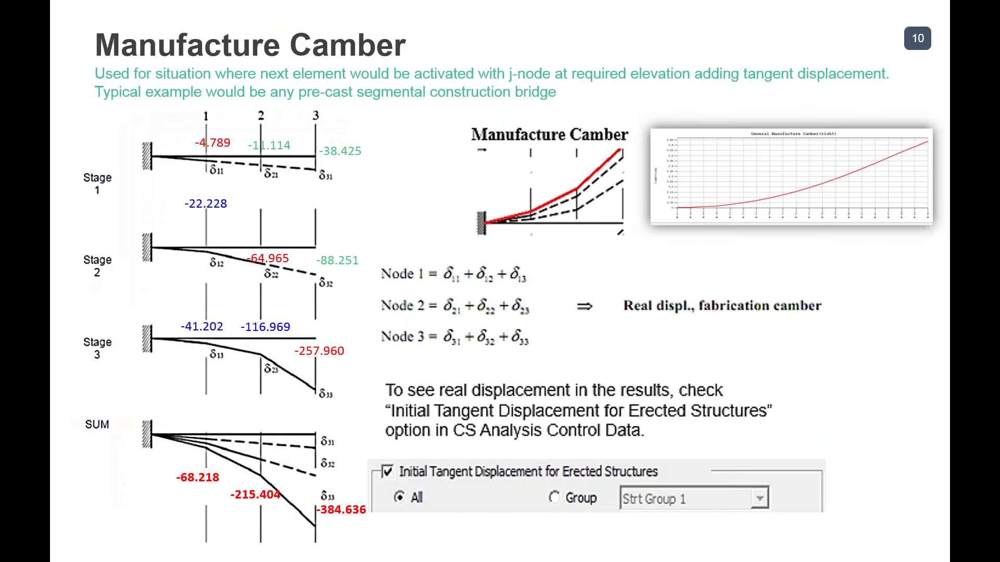
{"action": "key", "text": "Right"}
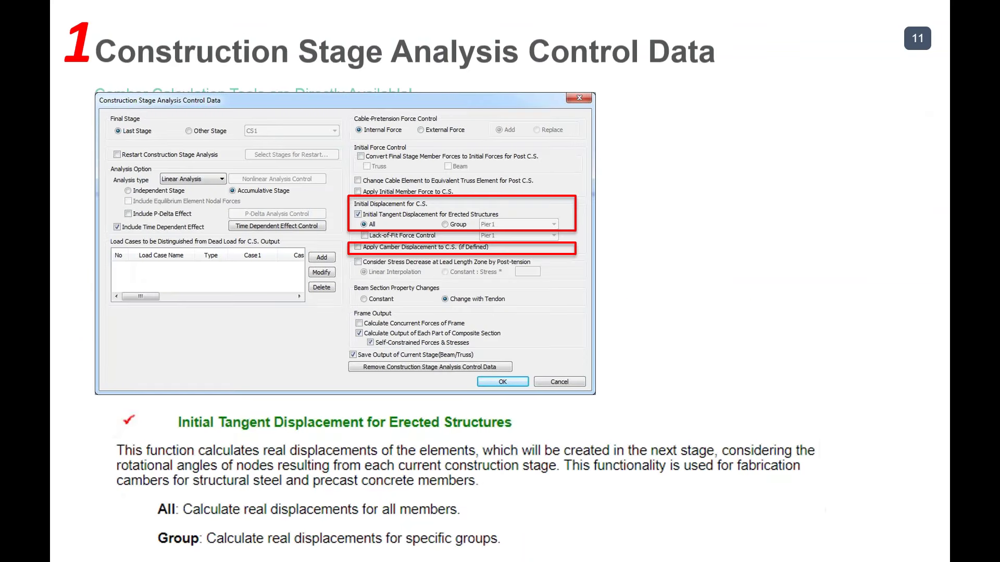